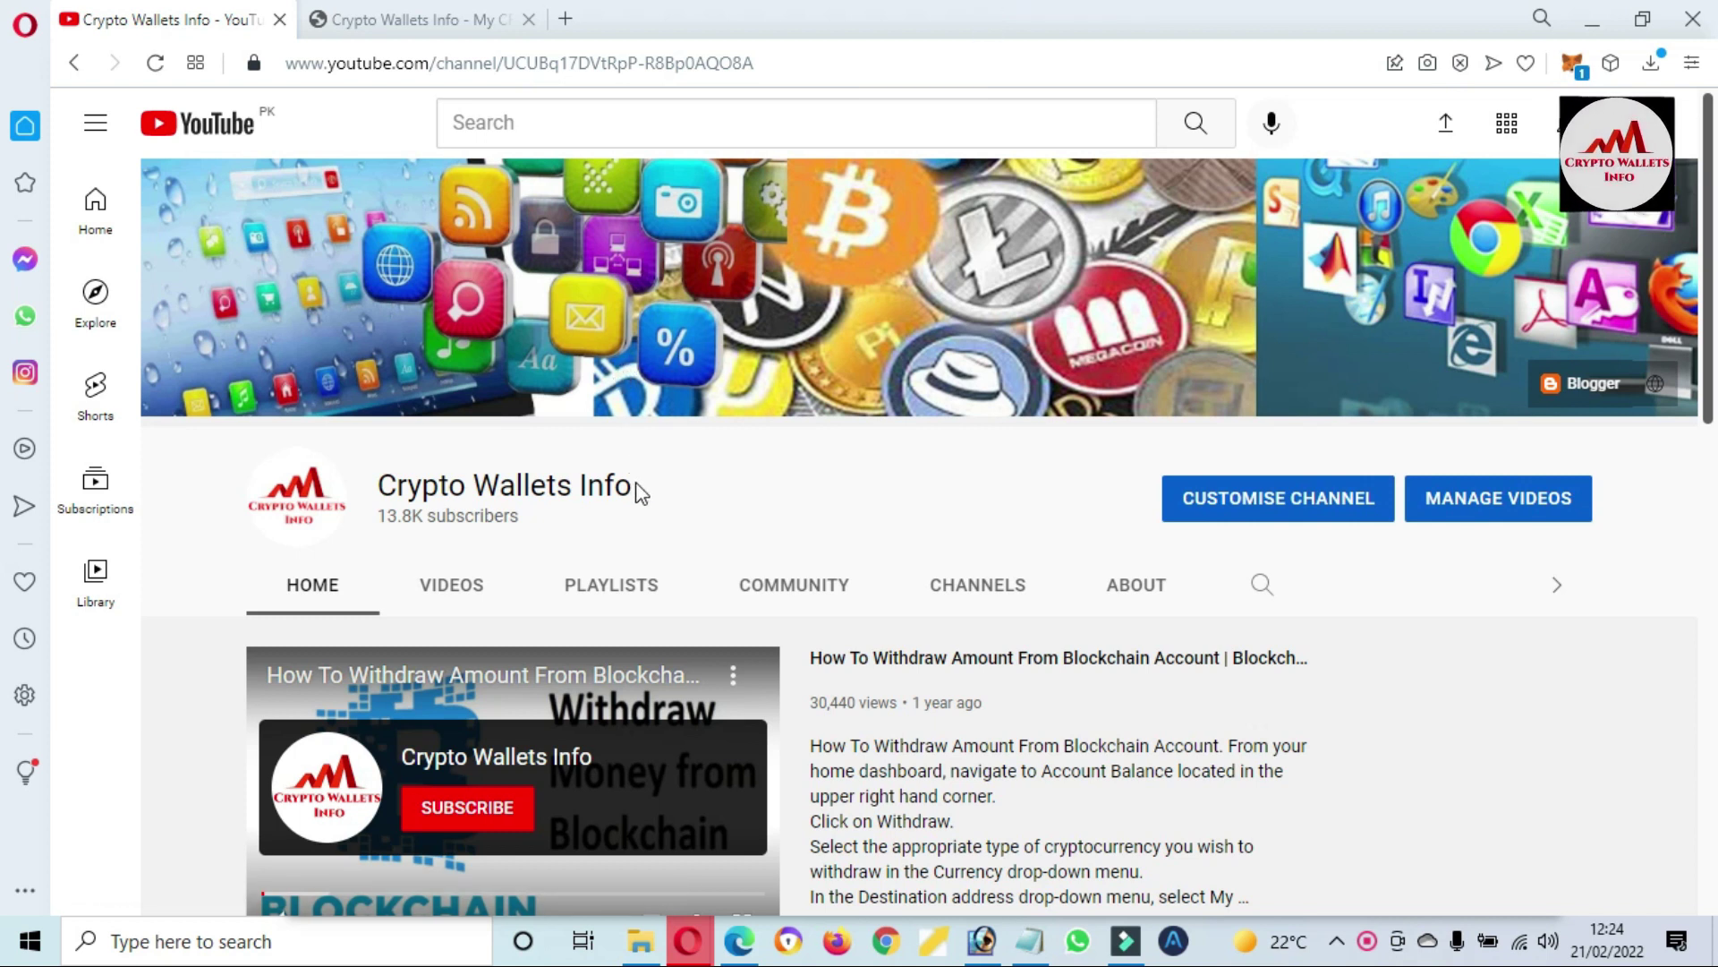
# Step: From the Crypto Wallets Info tab, load coinmarketcap.com in a new Opera tab
pyautogui.moveTo(638, 488); pyautogui.dragTo(385, 488)
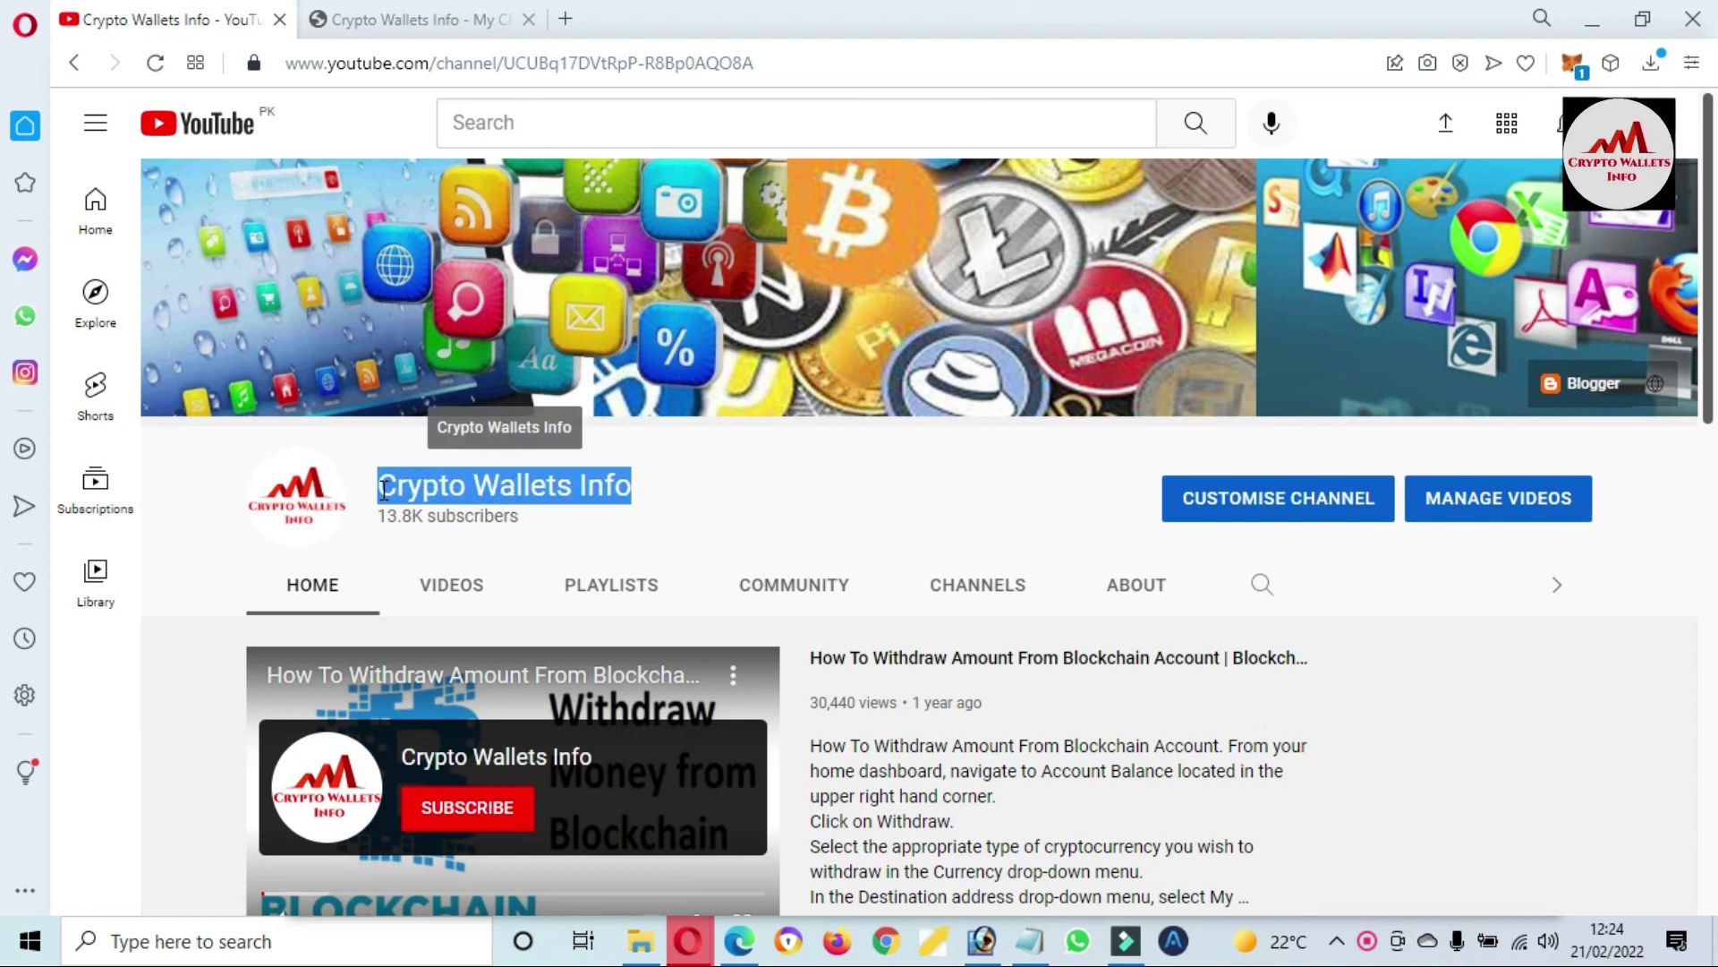
pyautogui.click(458, 13)
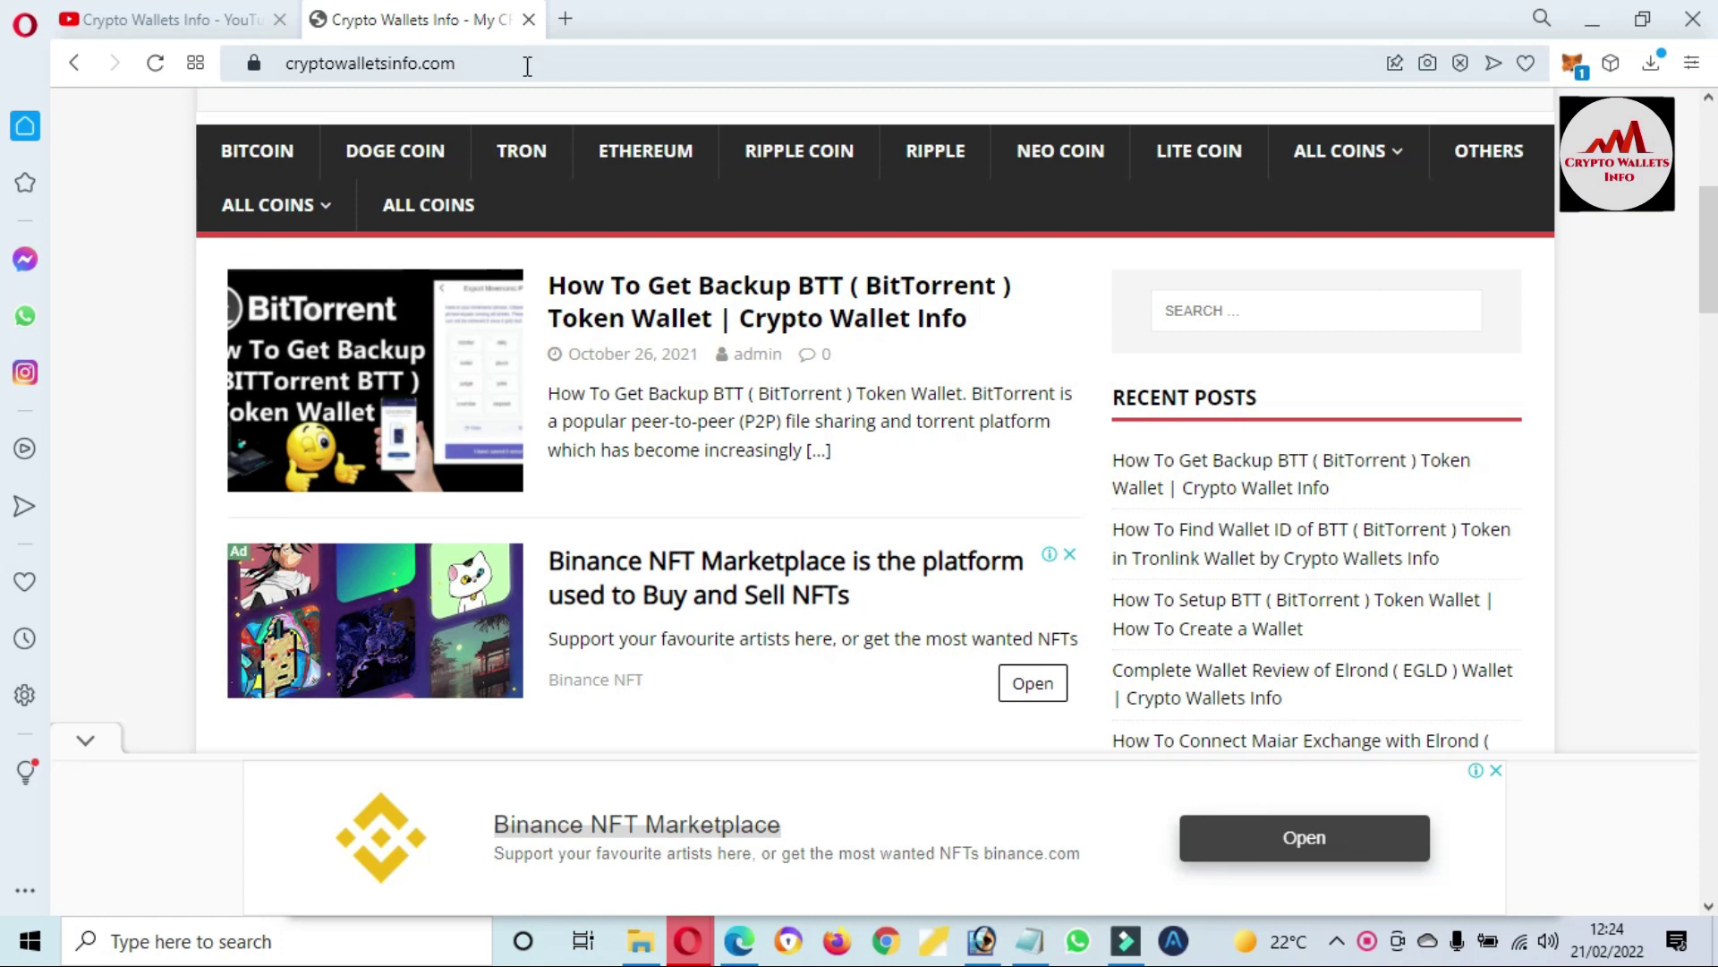
pyautogui.click(562, 18)
pyautogui.write('coinmarketcap.com')
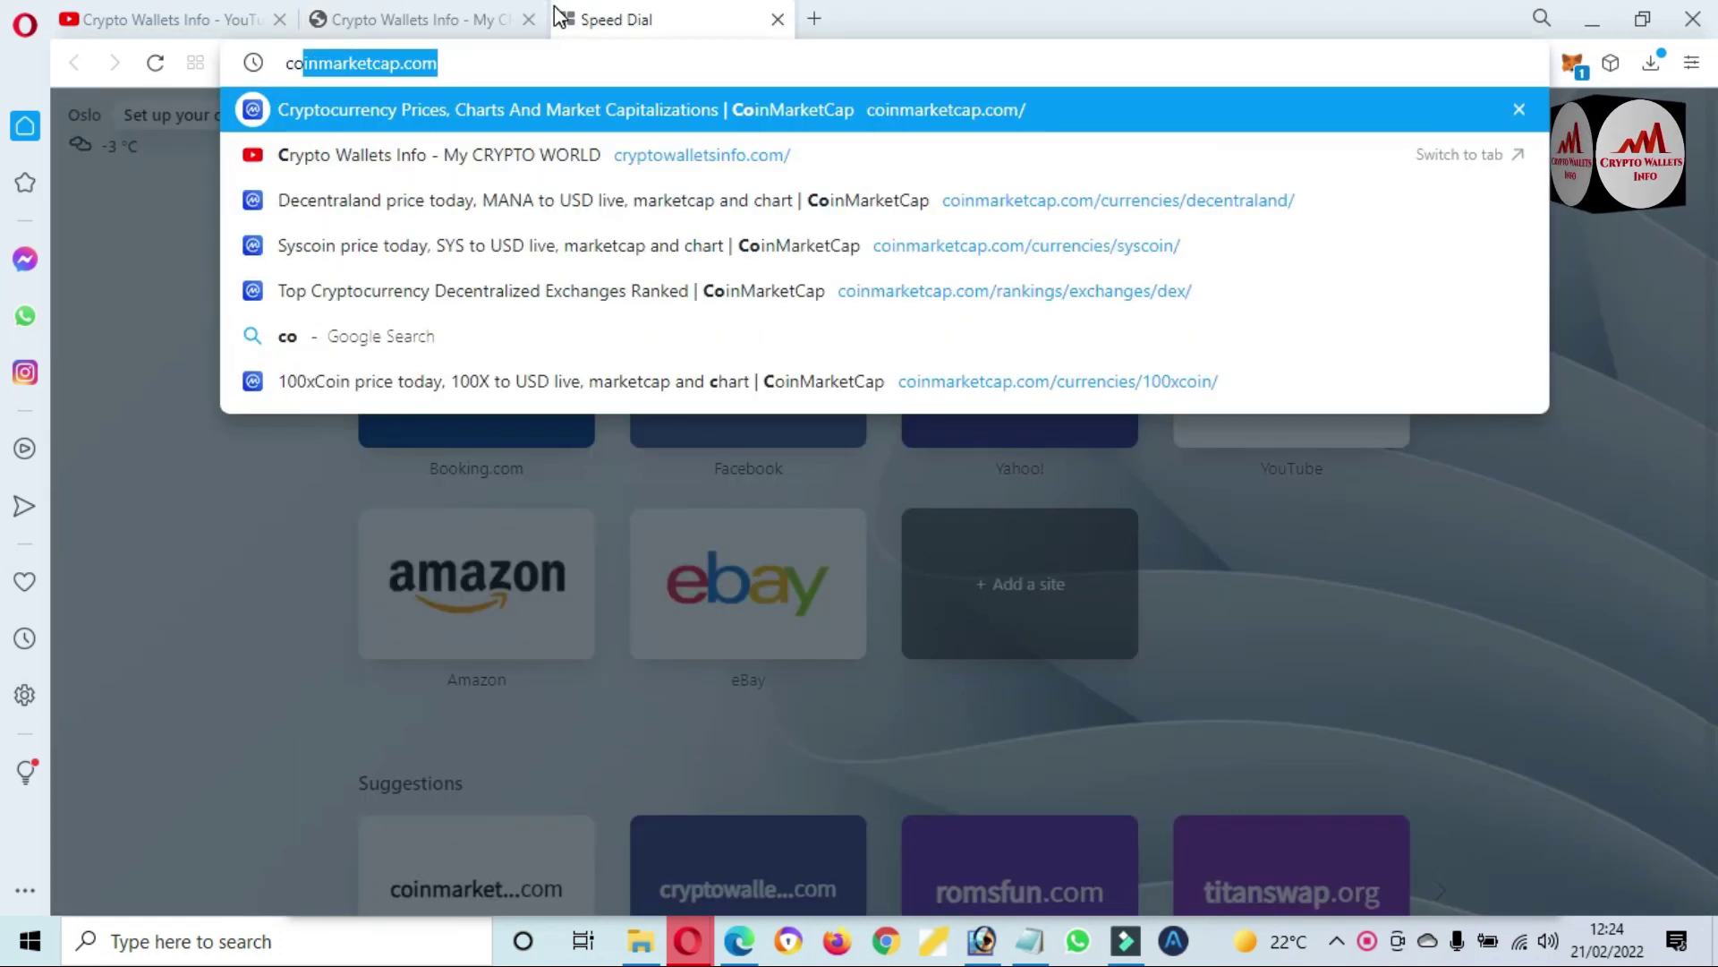
pyautogui.click(567, 107)
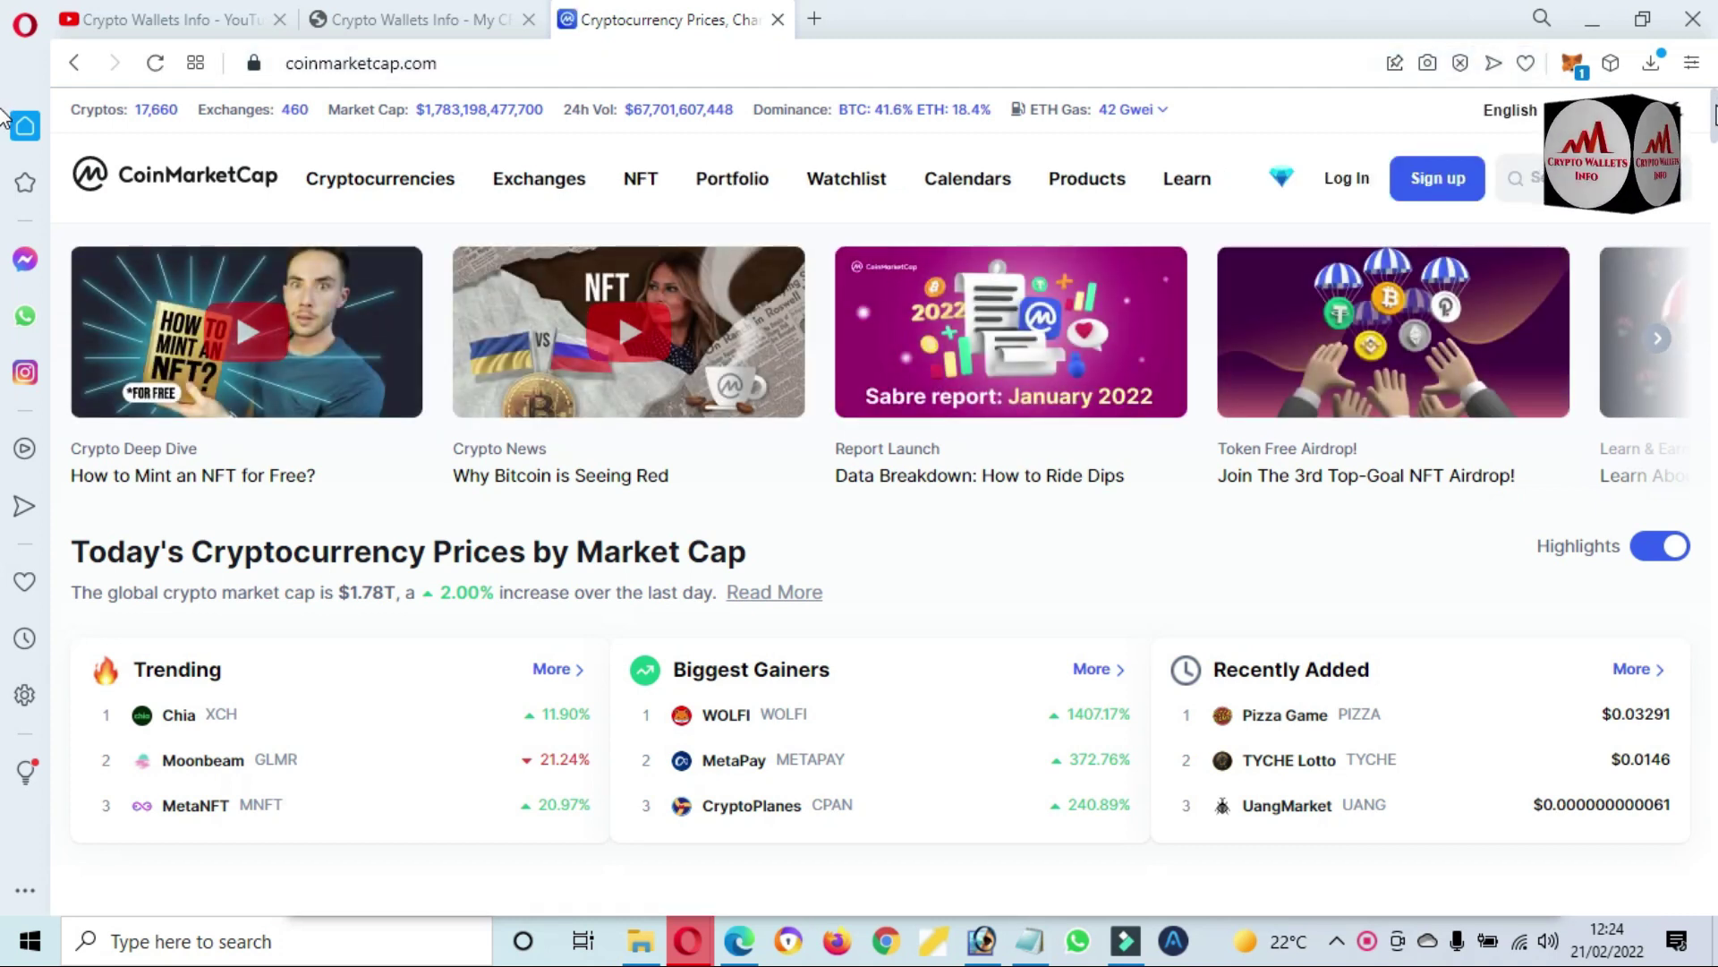
# Step: Scroll the price list down to The Sandbox (SAND) at rank 37
pyautogui.scroll(-4, 4, 117)
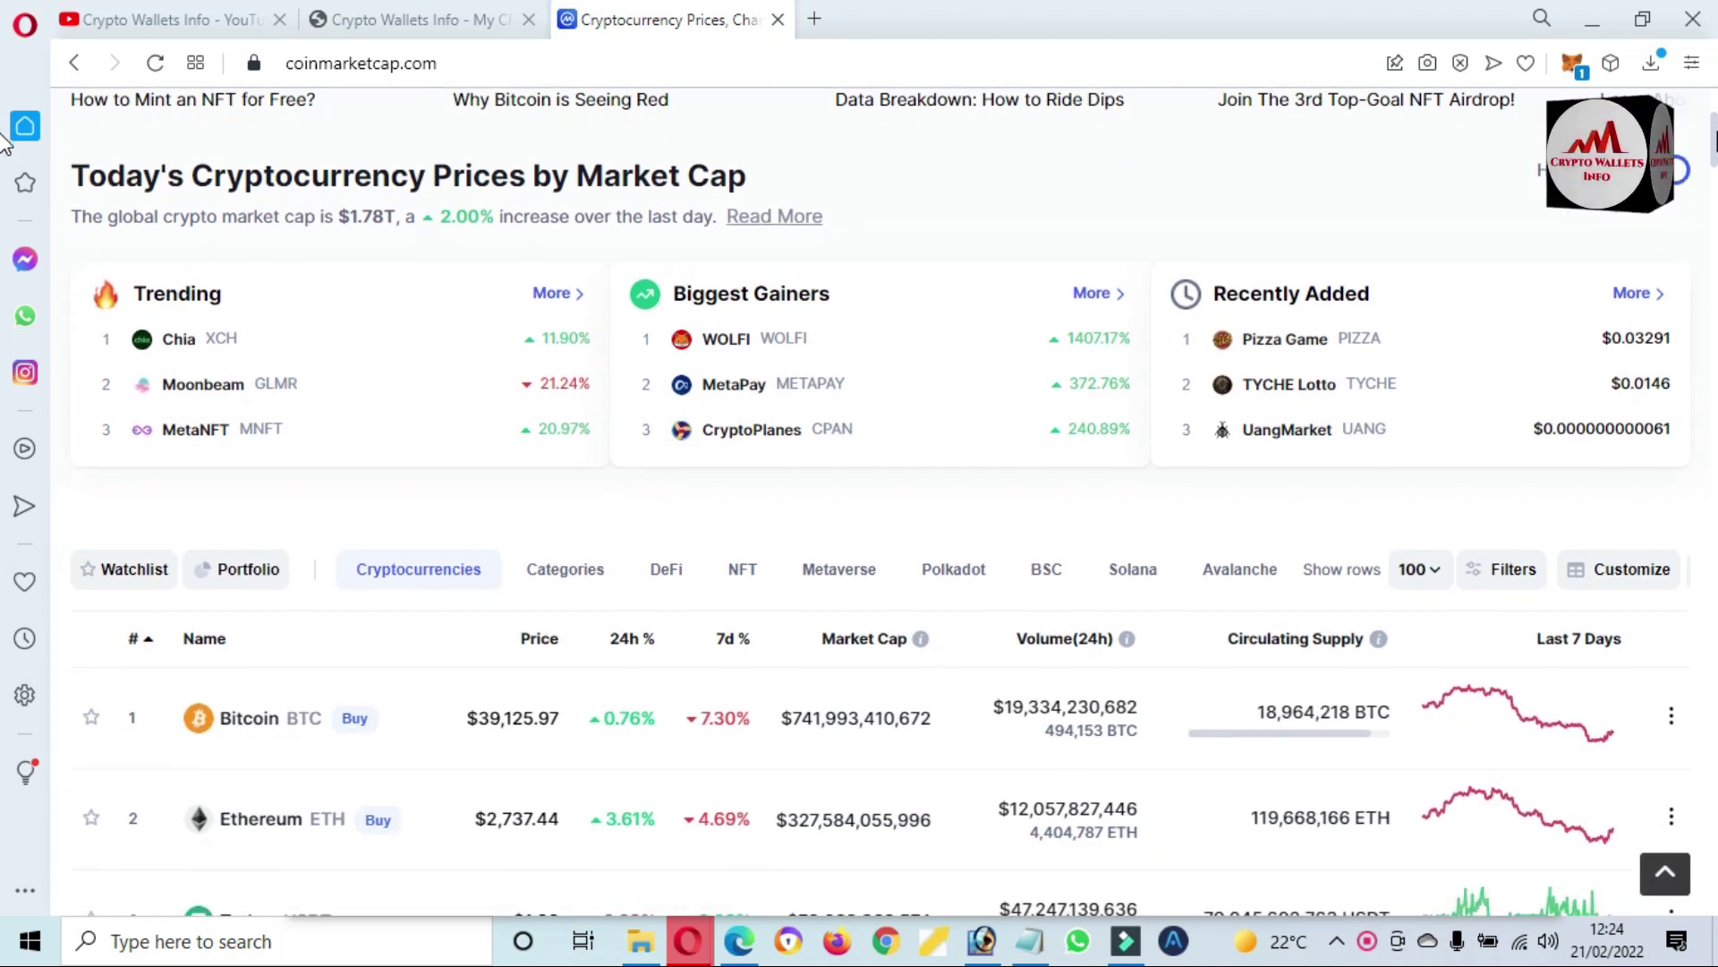
pyautogui.scroll(-2, 3, 138)
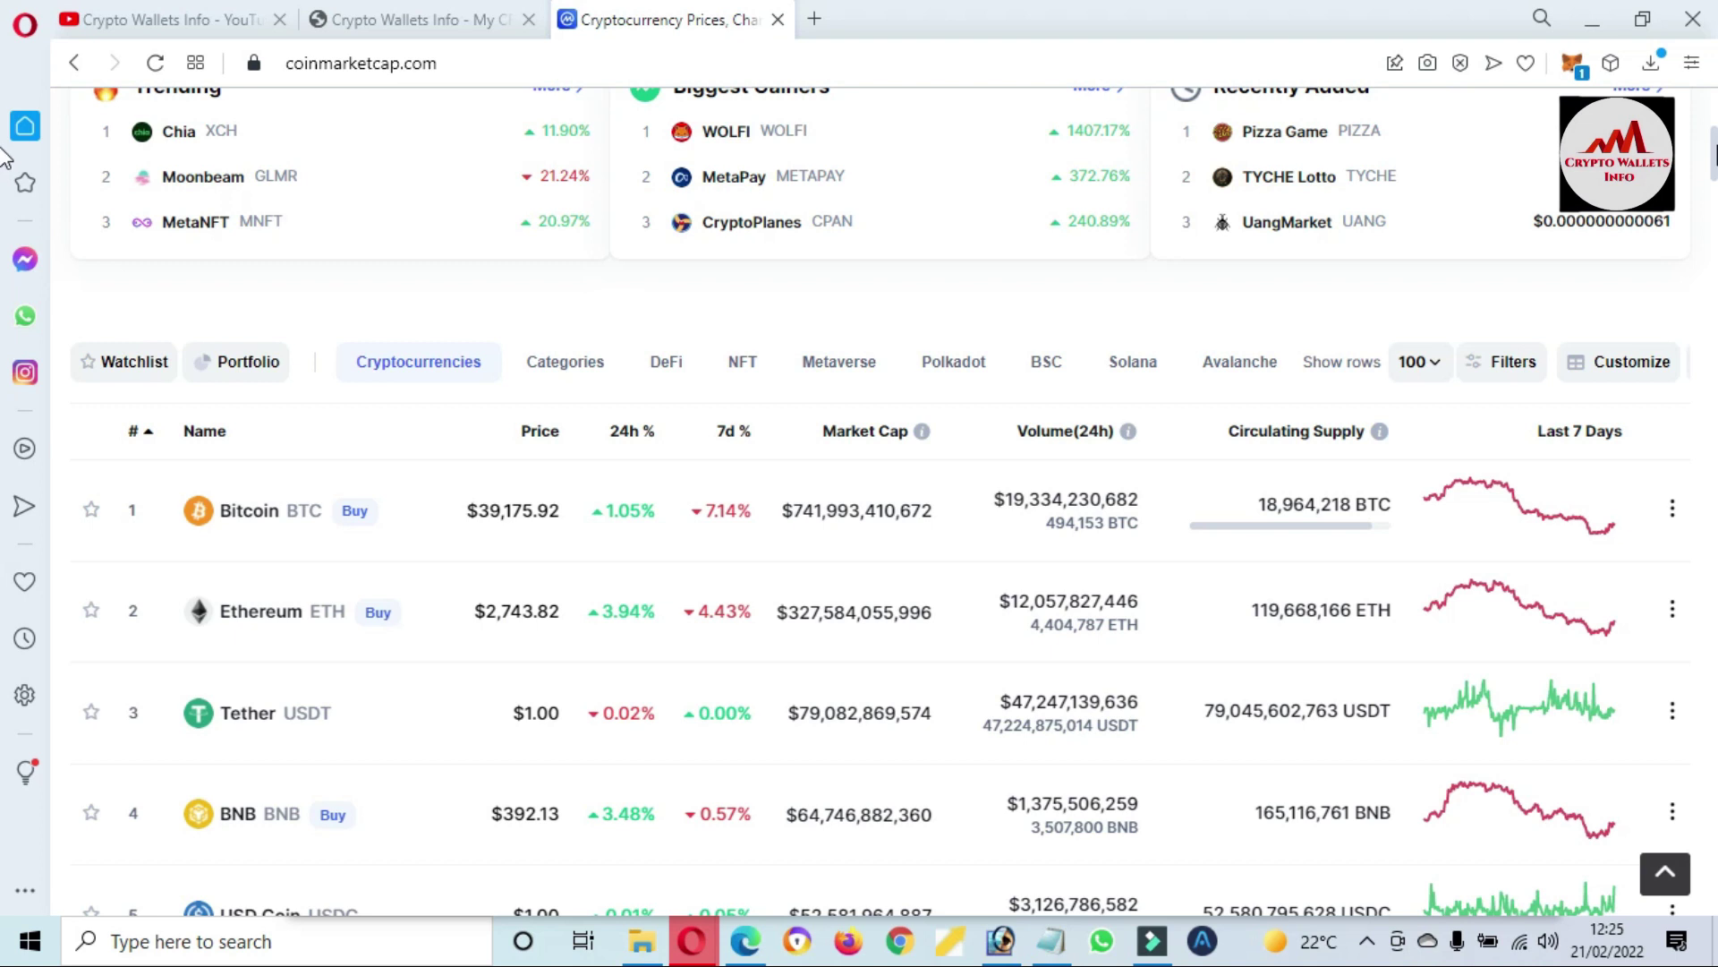
pyautogui.scroll(-4, 4, 157)
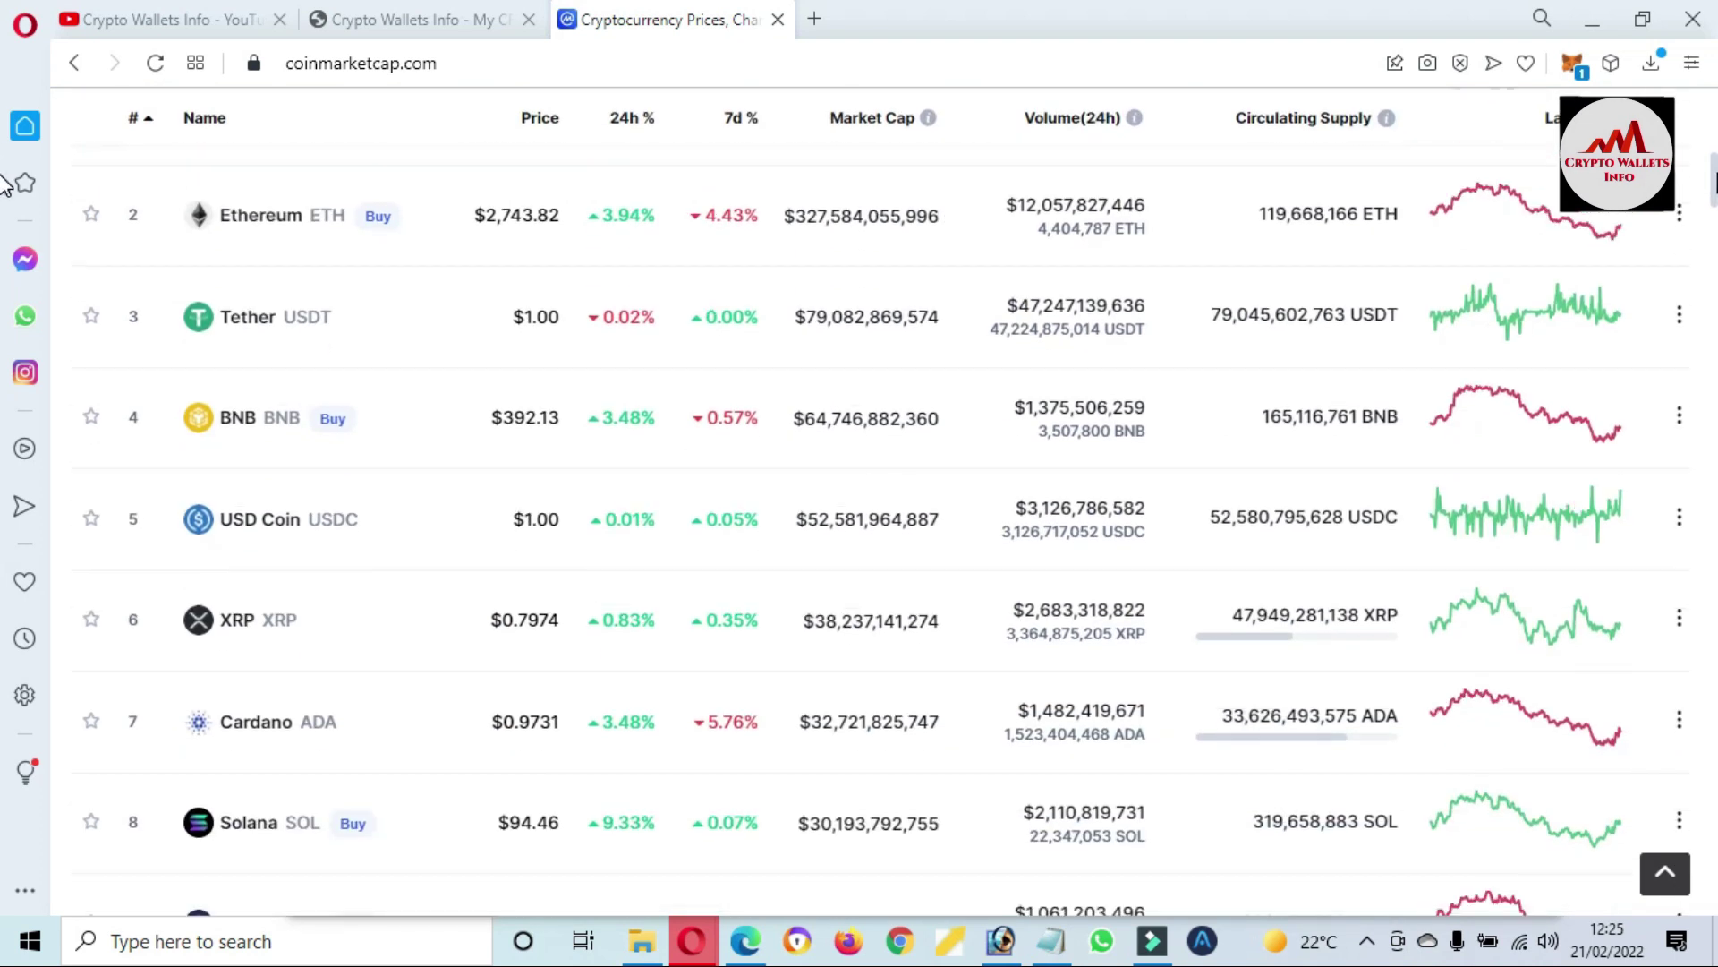
pyautogui.scroll(-3, 4, 183)
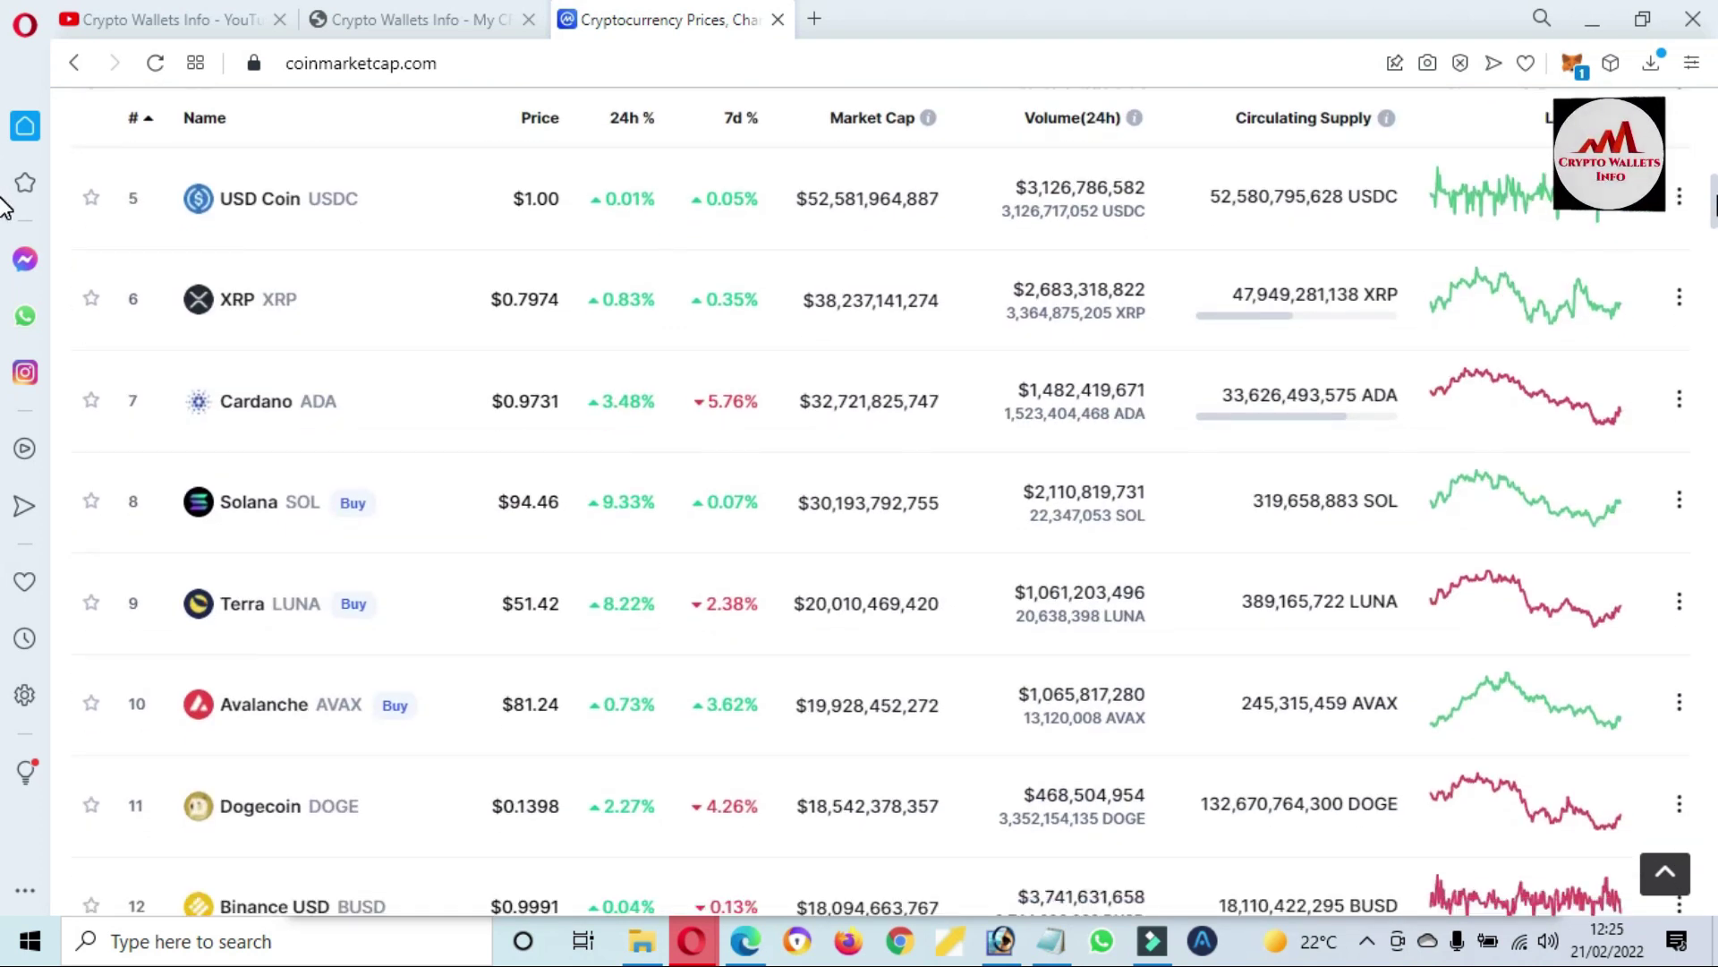
pyautogui.scroll(-6, 5, 206)
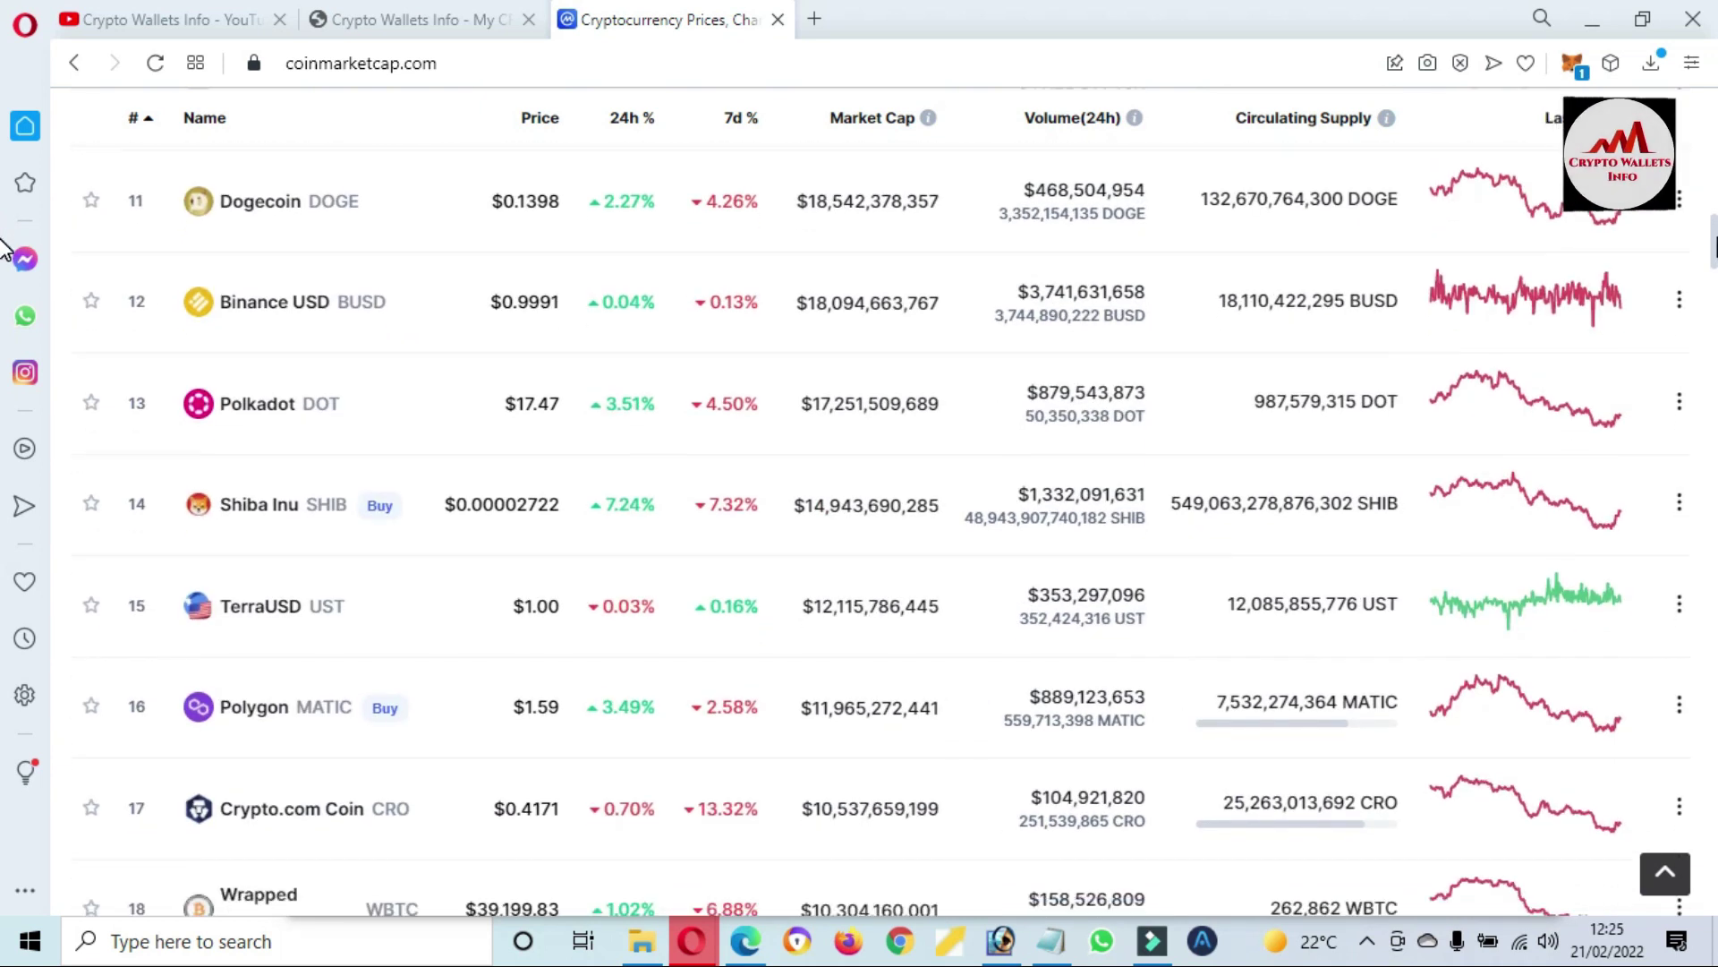
pyautogui.scroll(-7, 4, 251)
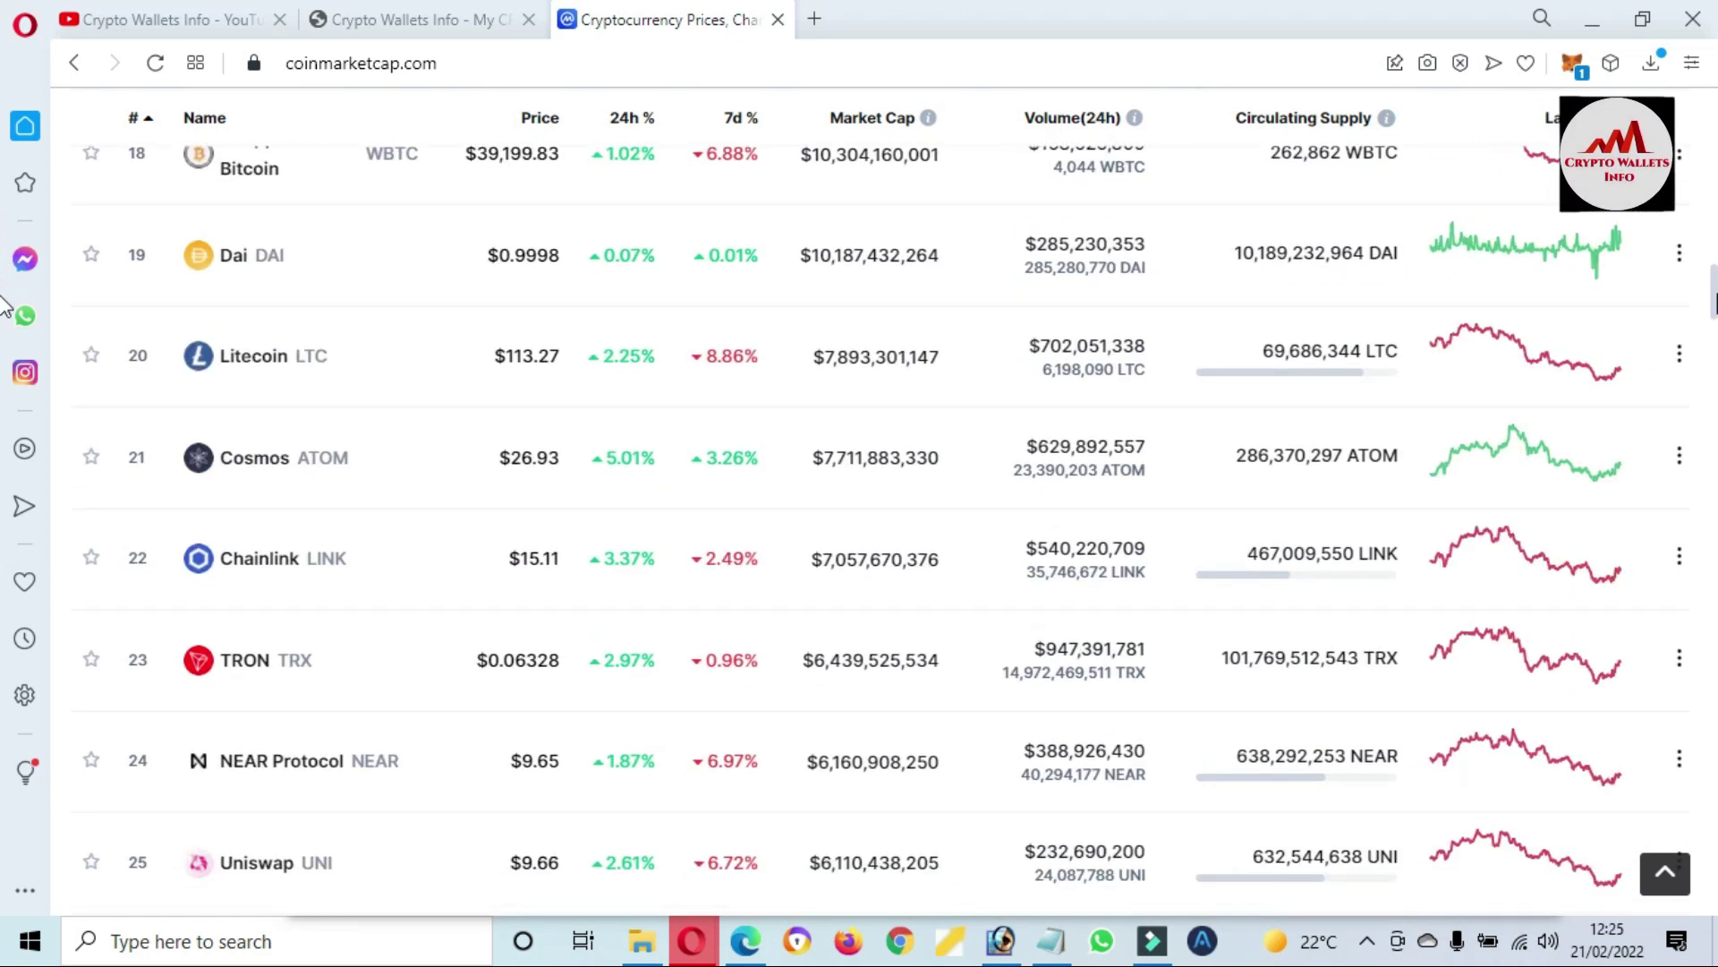
pyautogui.scroll(-7, 5, 304)
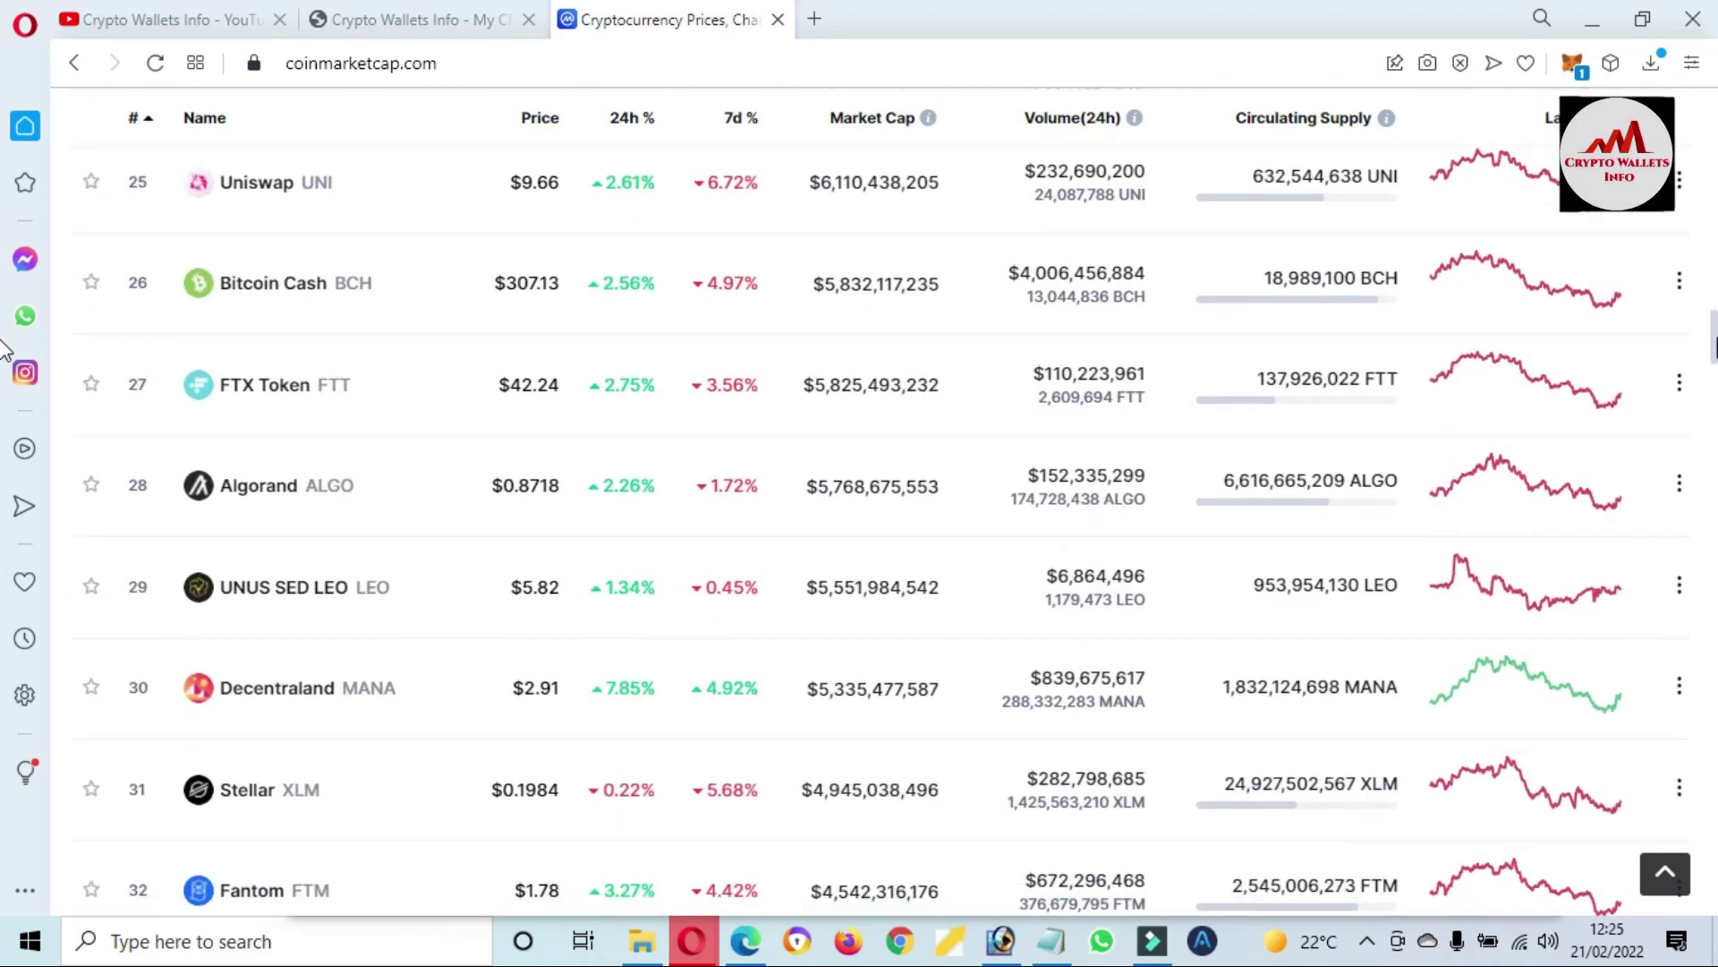
pyautogui.scroll(-6, 5, 349)
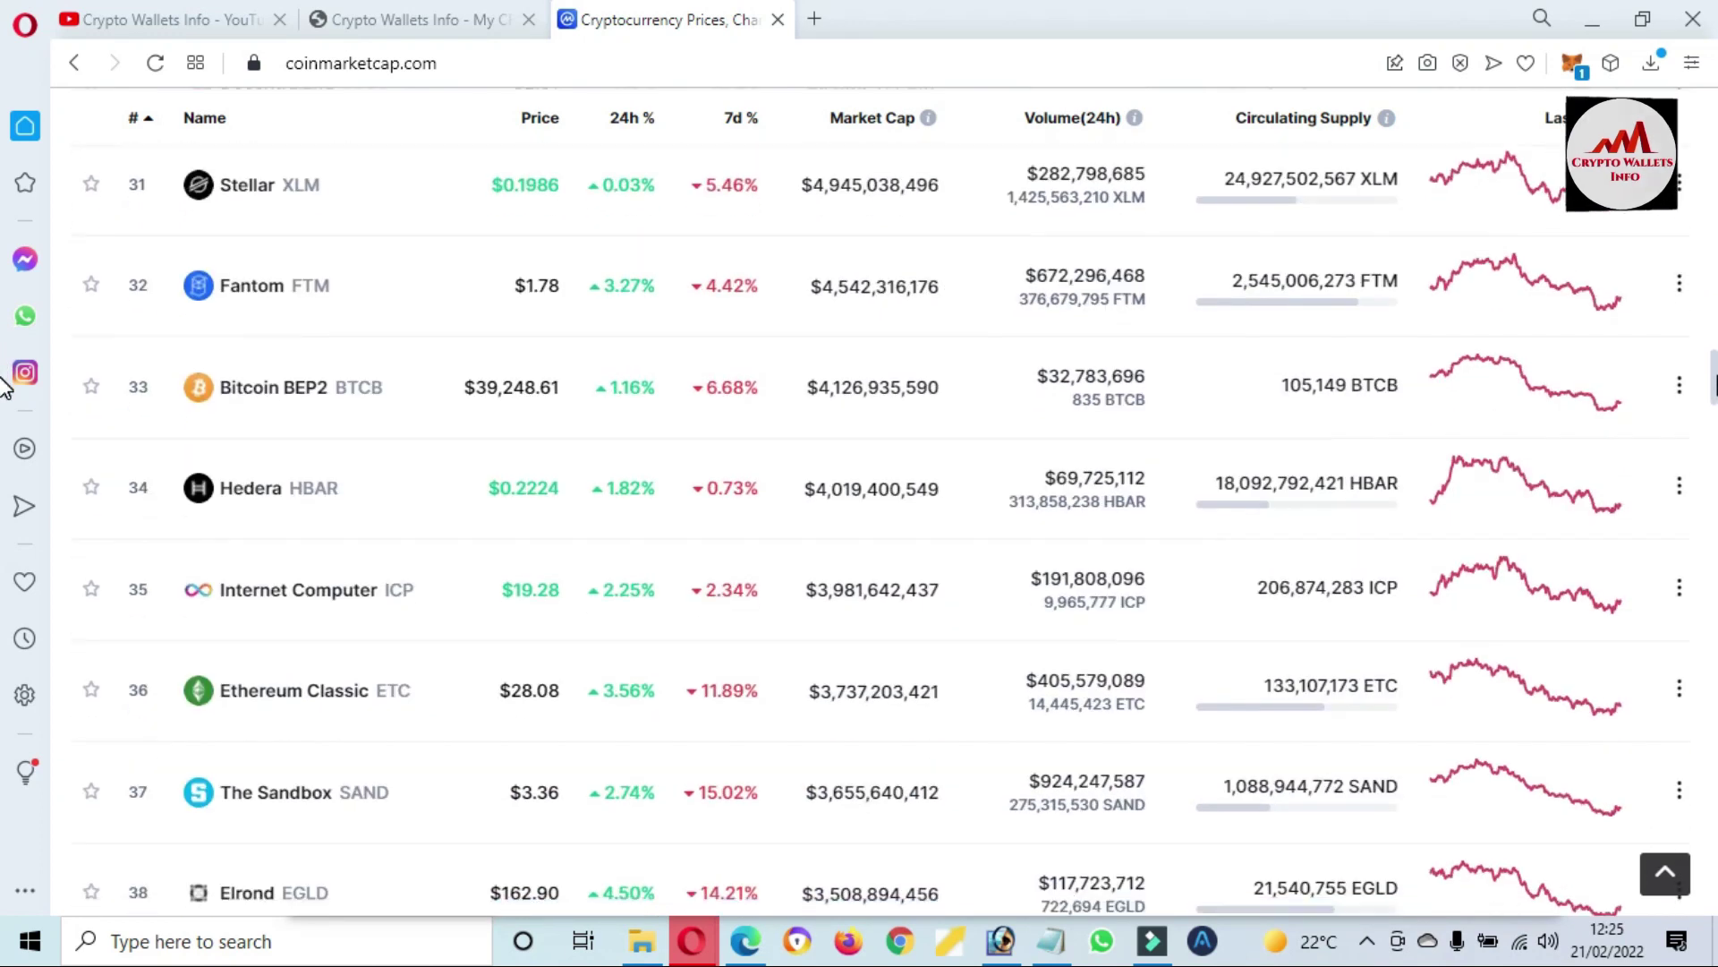
pyautogui.scroll(-1, 5, 386)
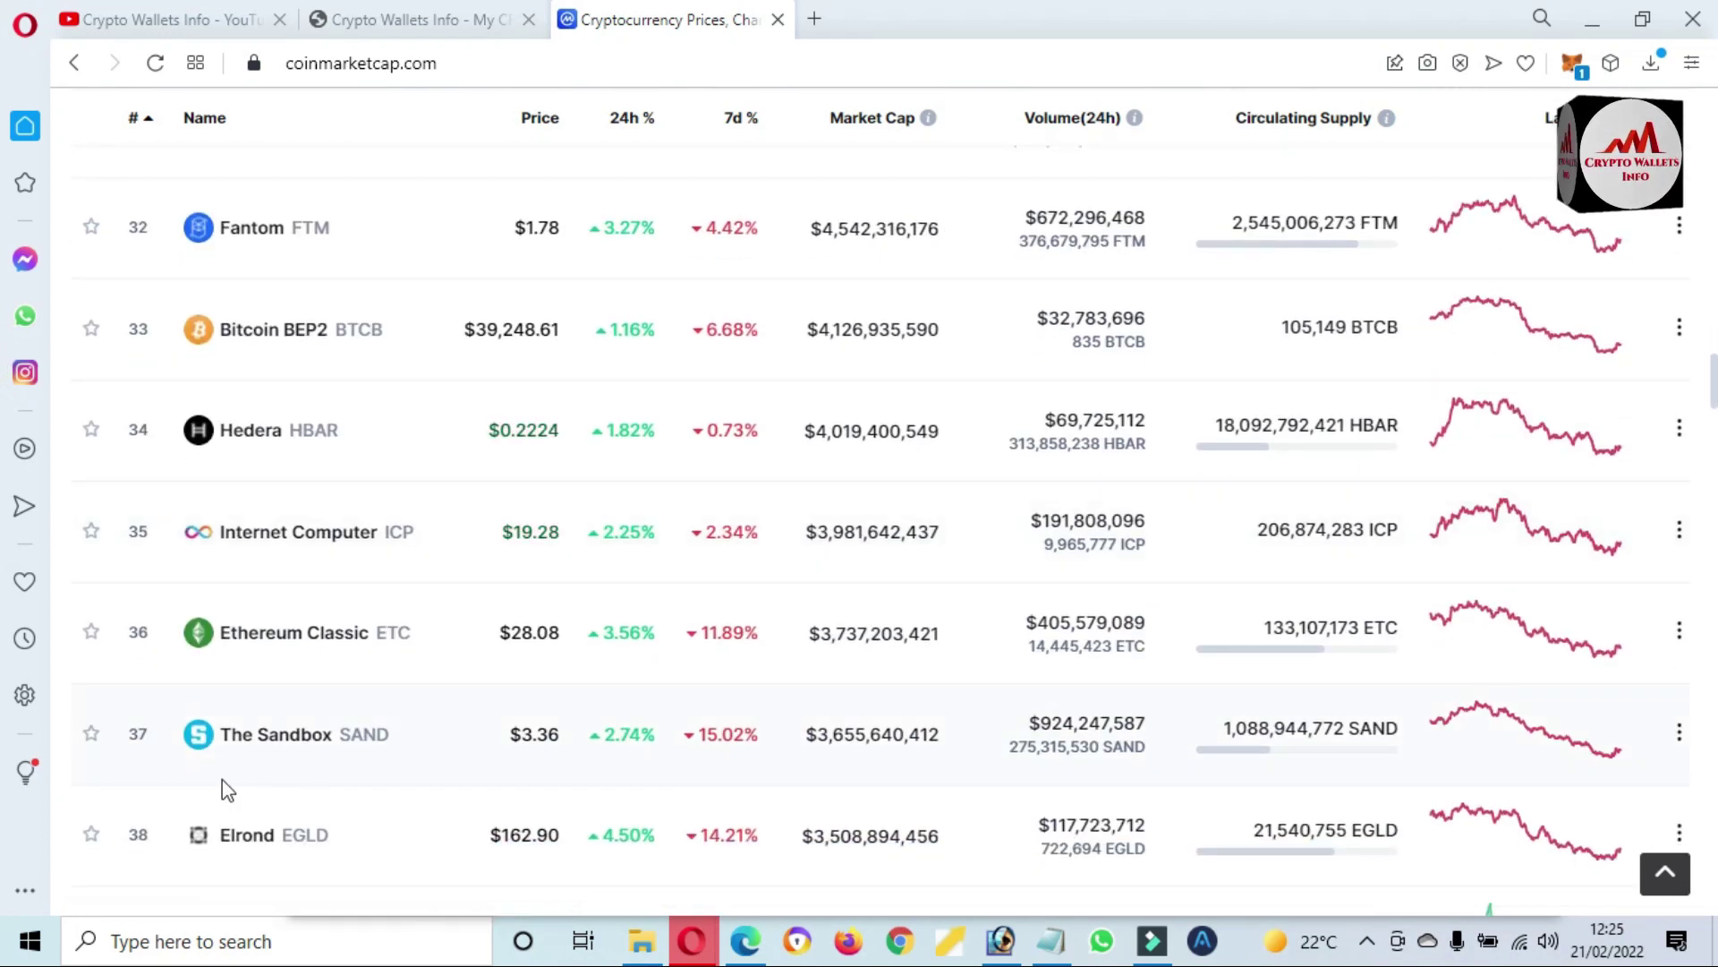
pyautogui.doubleClick(135, 736)
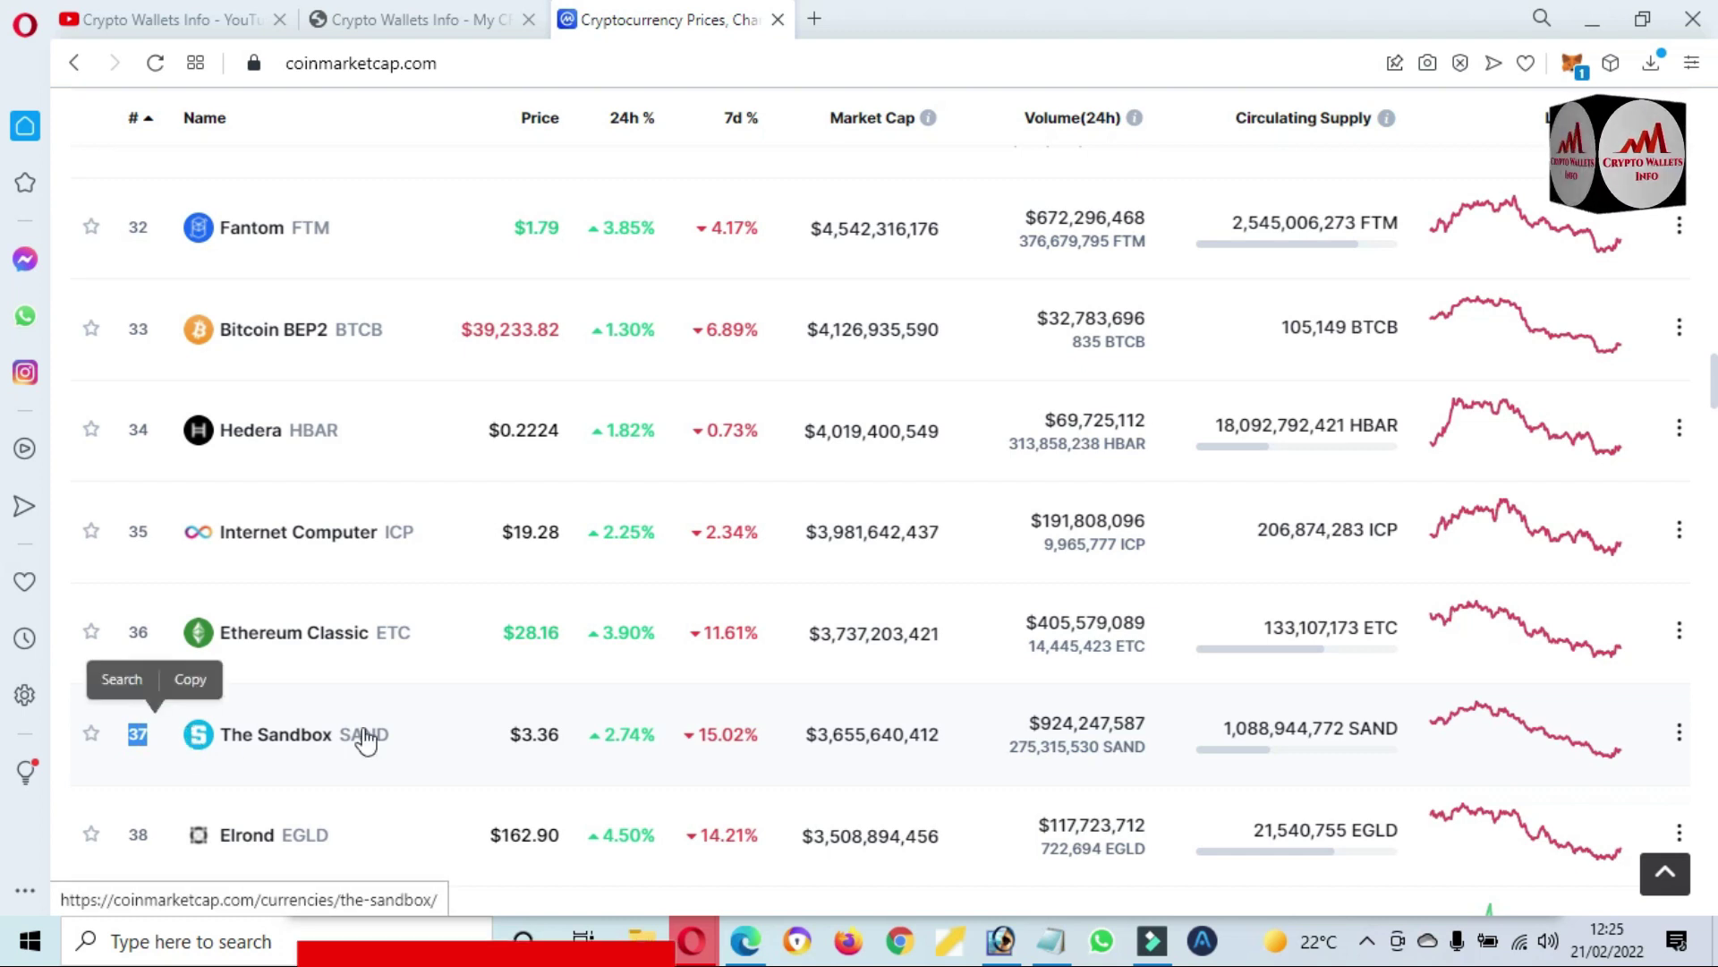
pyautogui.click(467, 737)
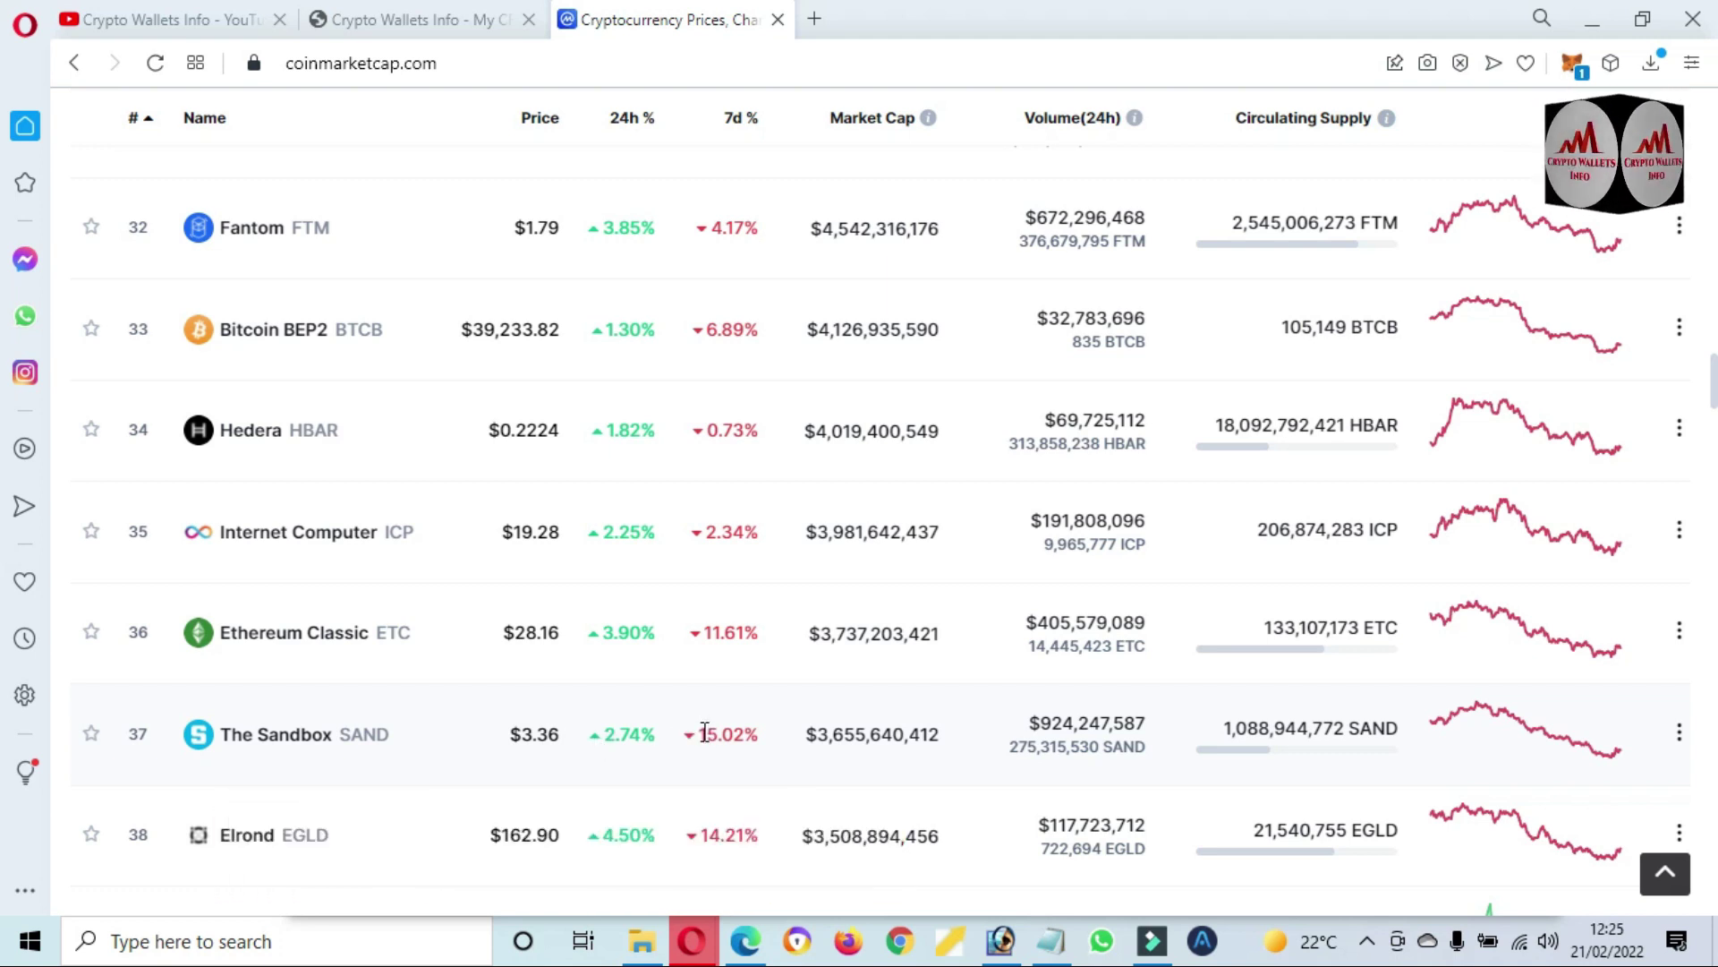
# Step: Highlight The Sandbox's 15.02% weekly change and its circulating supply figure
pyautogui.moveTo(711, 733); pyautogui.dragTo(904, 734)
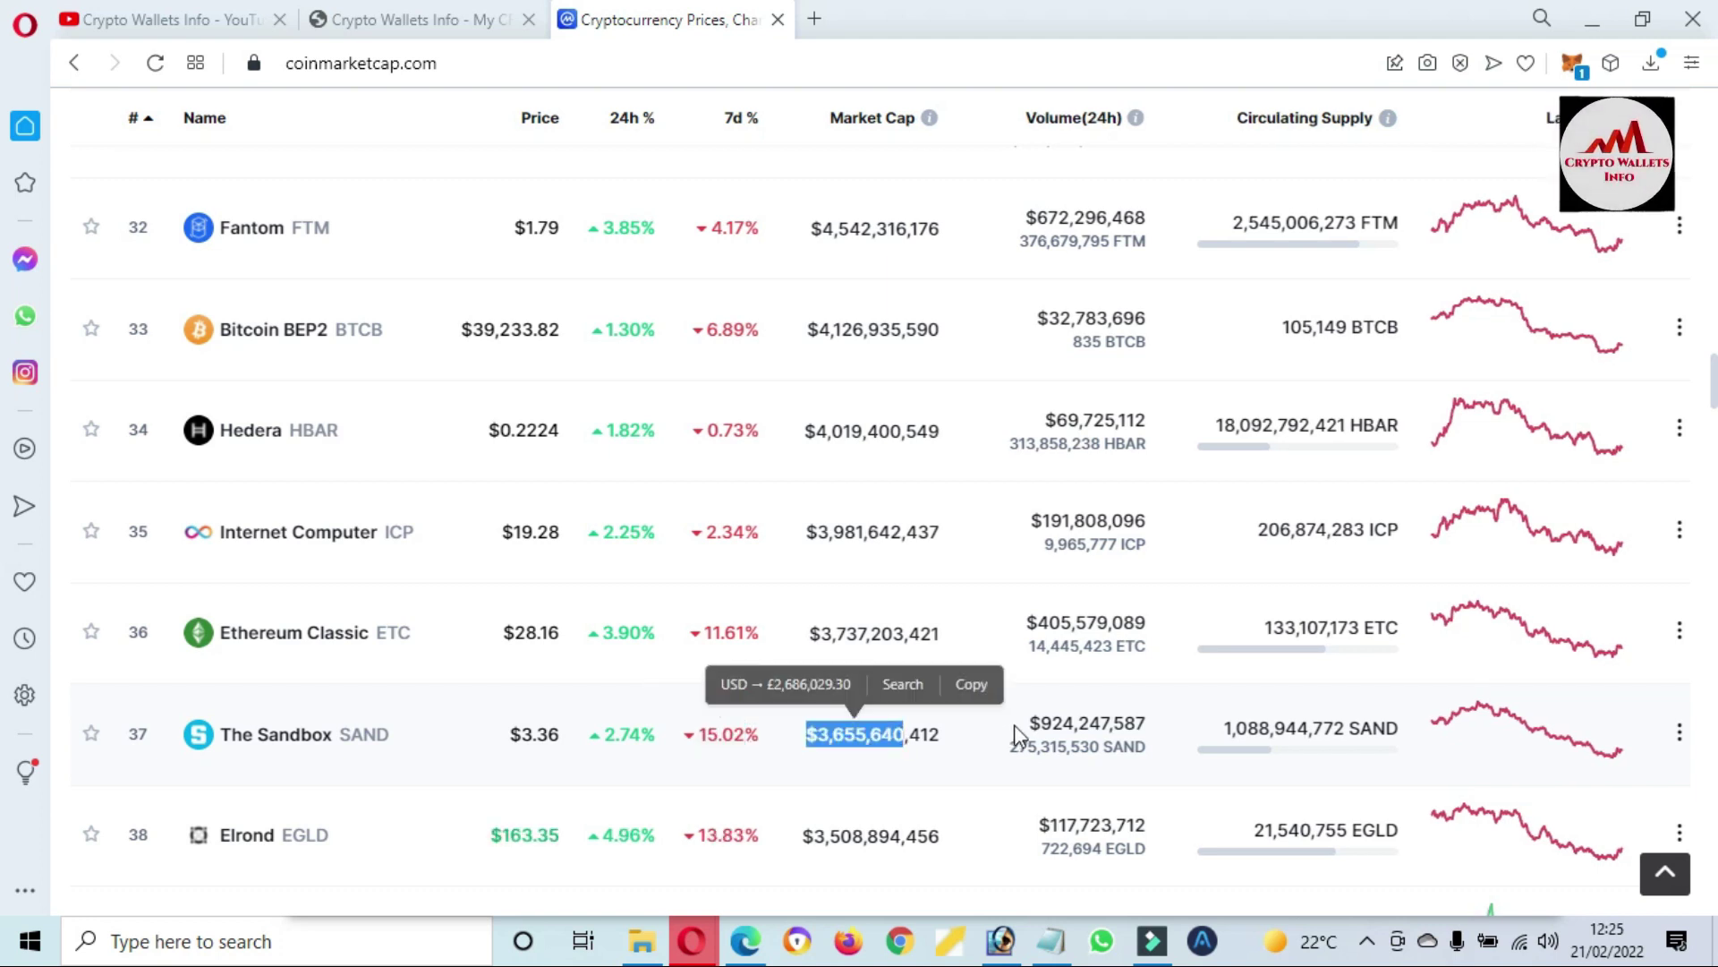
pyautogui.moveTo(1149, 723); pyautogui.dragTo(1401, 738)
pyautogui.moveTo(1219, 742)
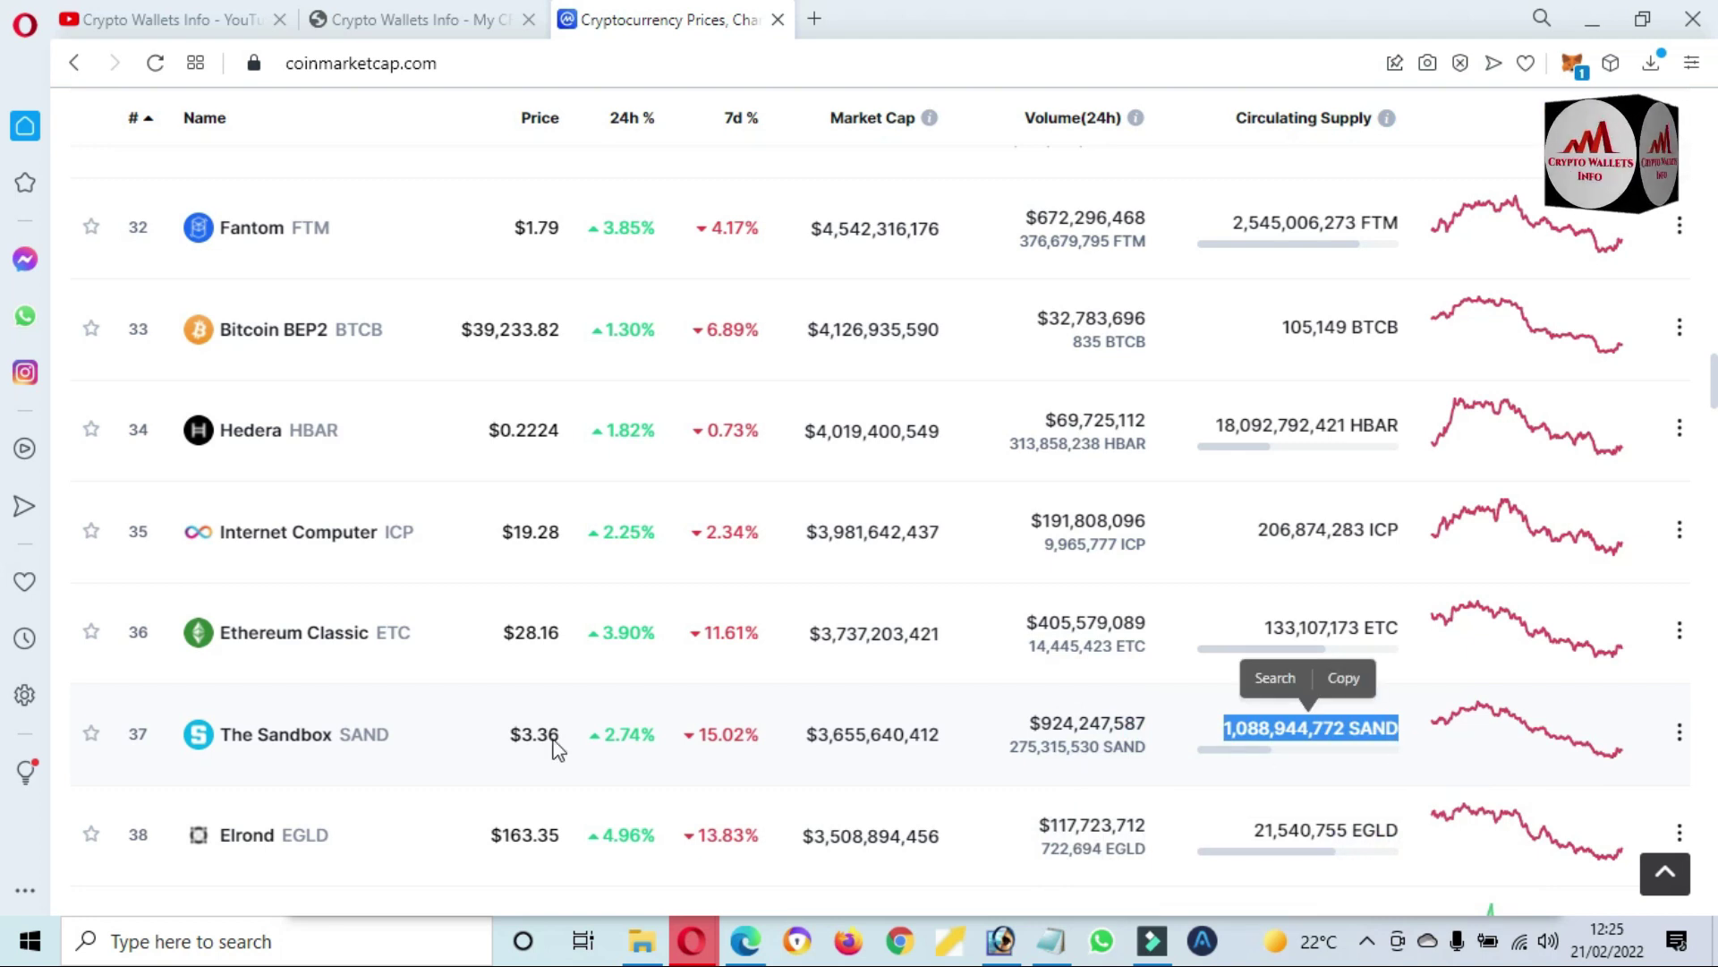
# Step: Open The Sandbox's coin page, review its contract details, and set the price chart to ALL
pyautogui.click(267, 743)
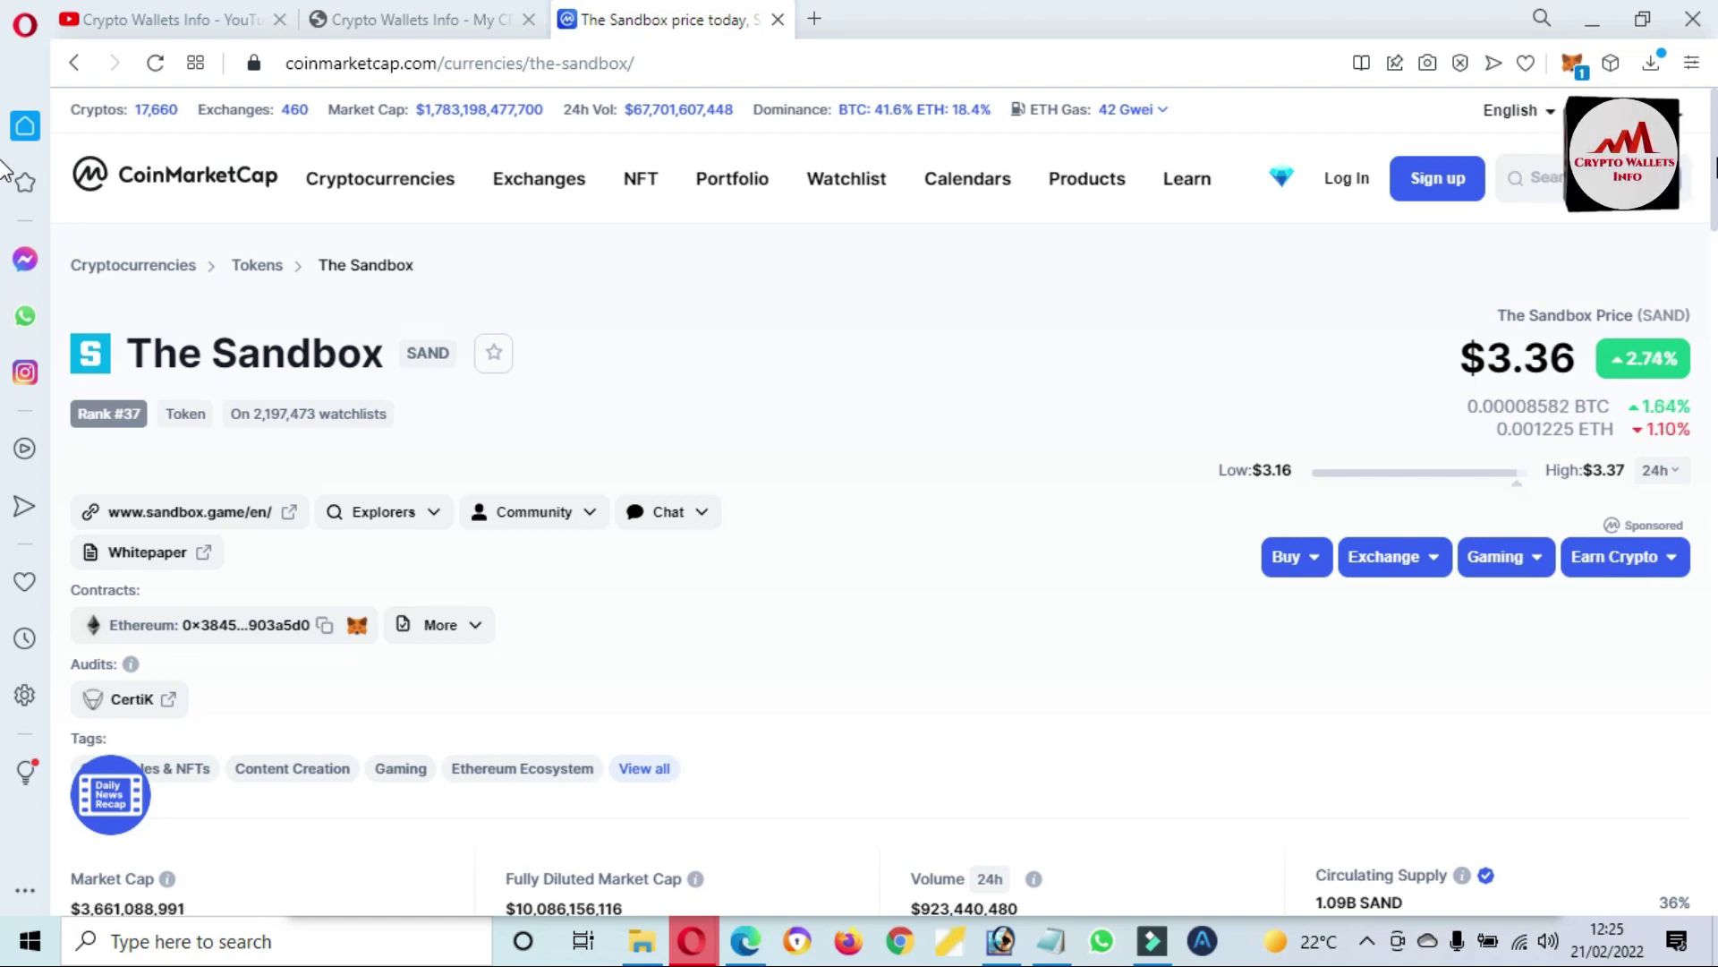
pyautogui.scroll(-5, 5, 168)
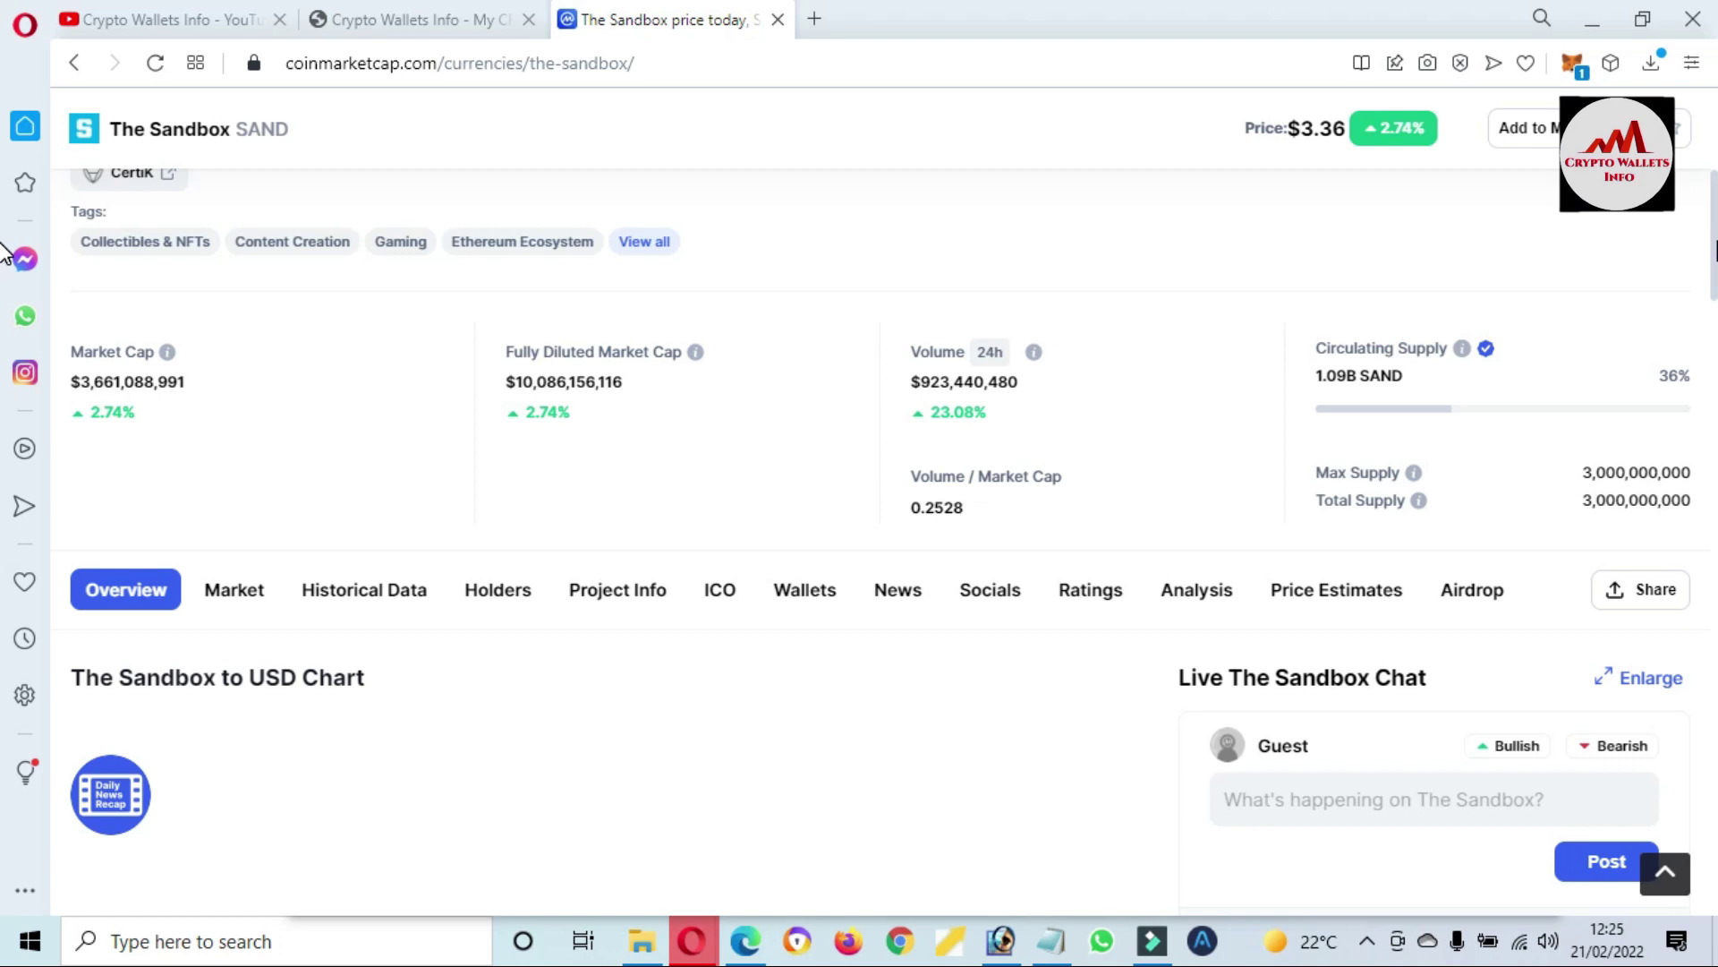
pyautogui.scroll(2, 143, 340)
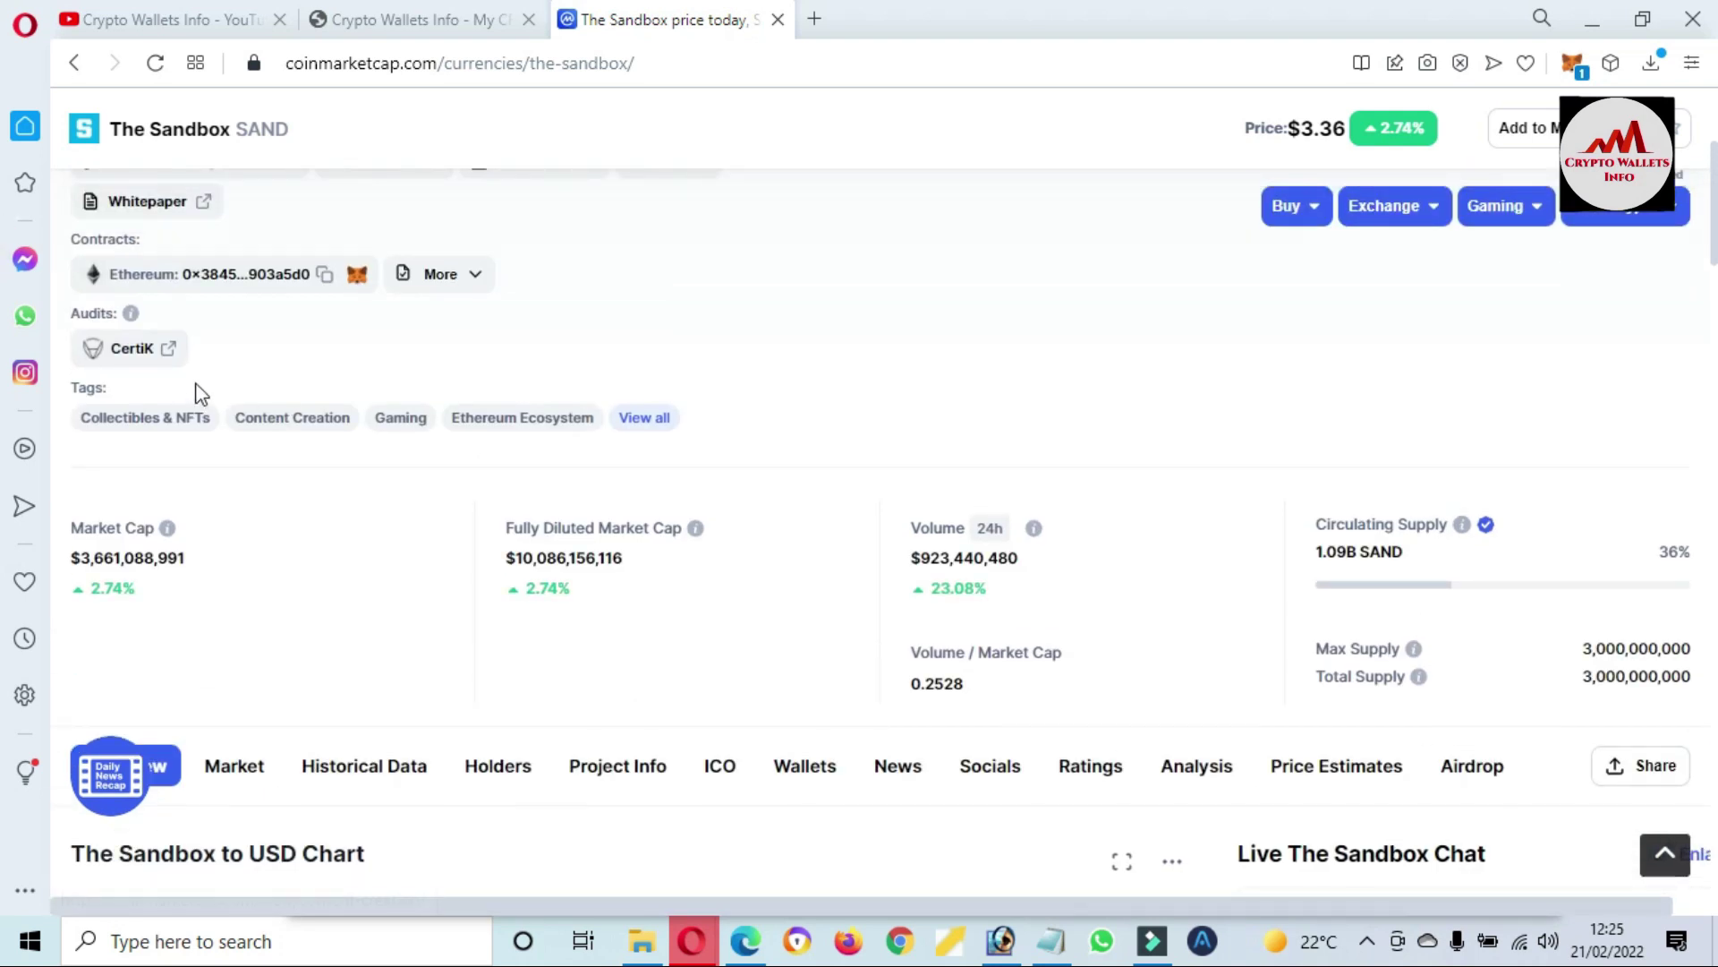
pyautogui.moveTo(196, 376); pyautogui.dragTo(81, 378)
pyautogui.moveTo(252, 382); pyautogui.dragTo(710, 476)
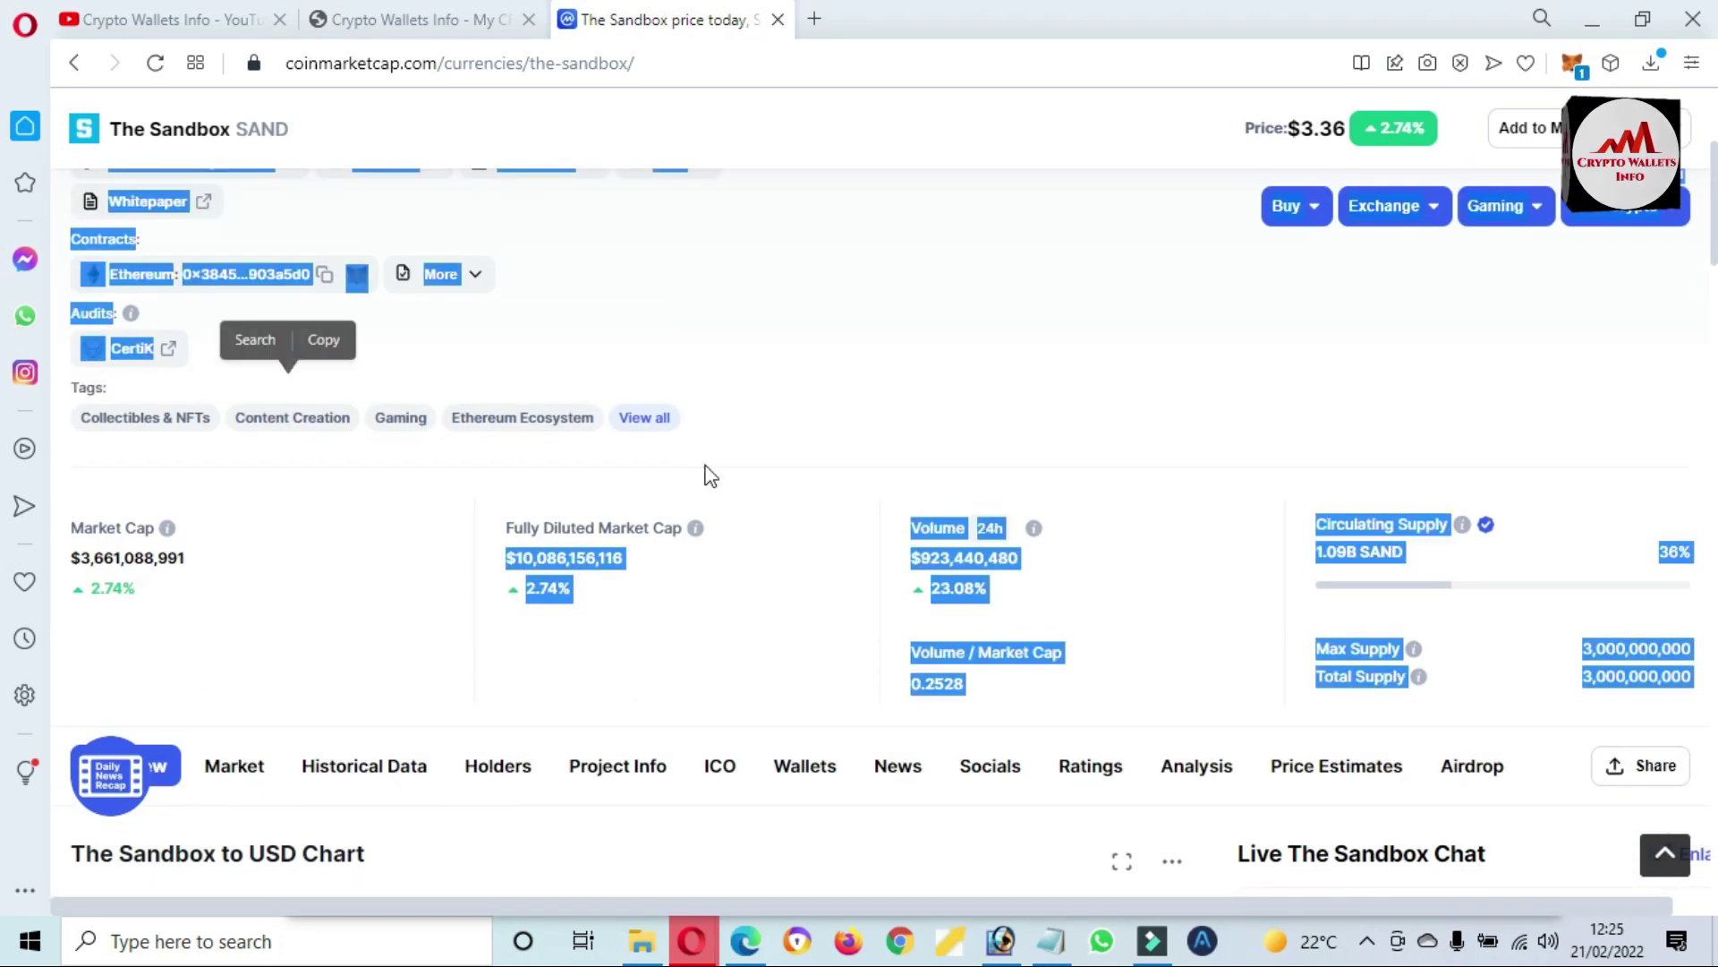
pyautogui.click(1328, 315)
pyautogui.scroll(-5, 4, 327)
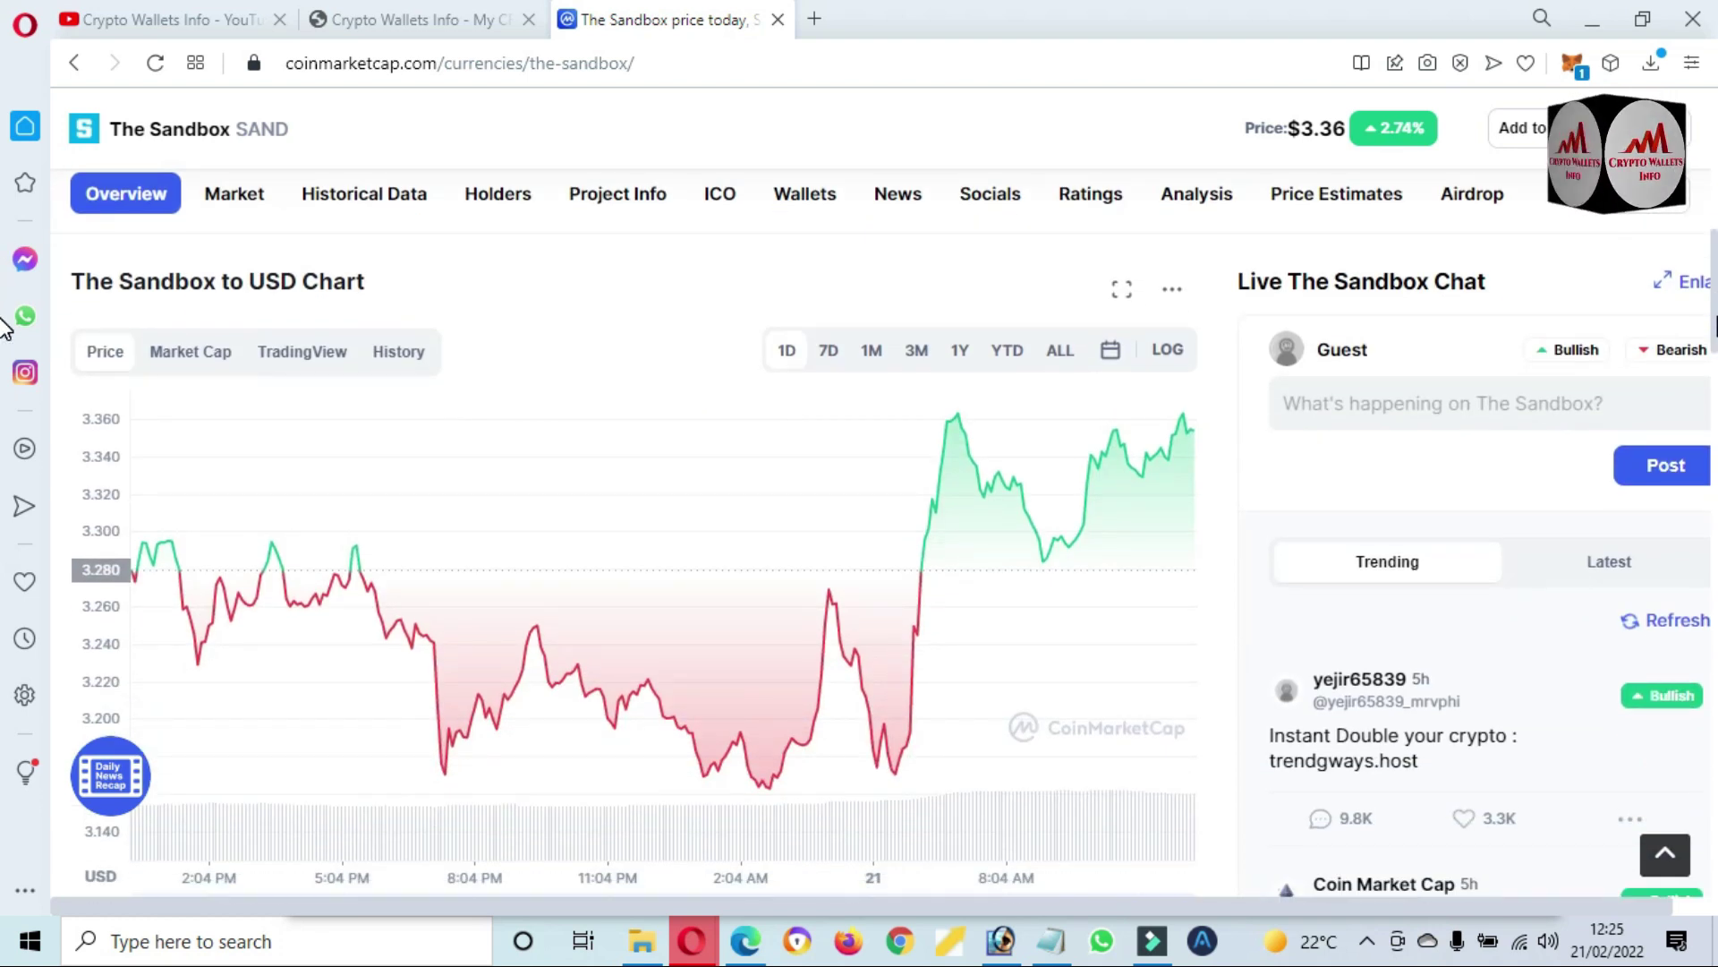
pyautogui.click(1082, 353)
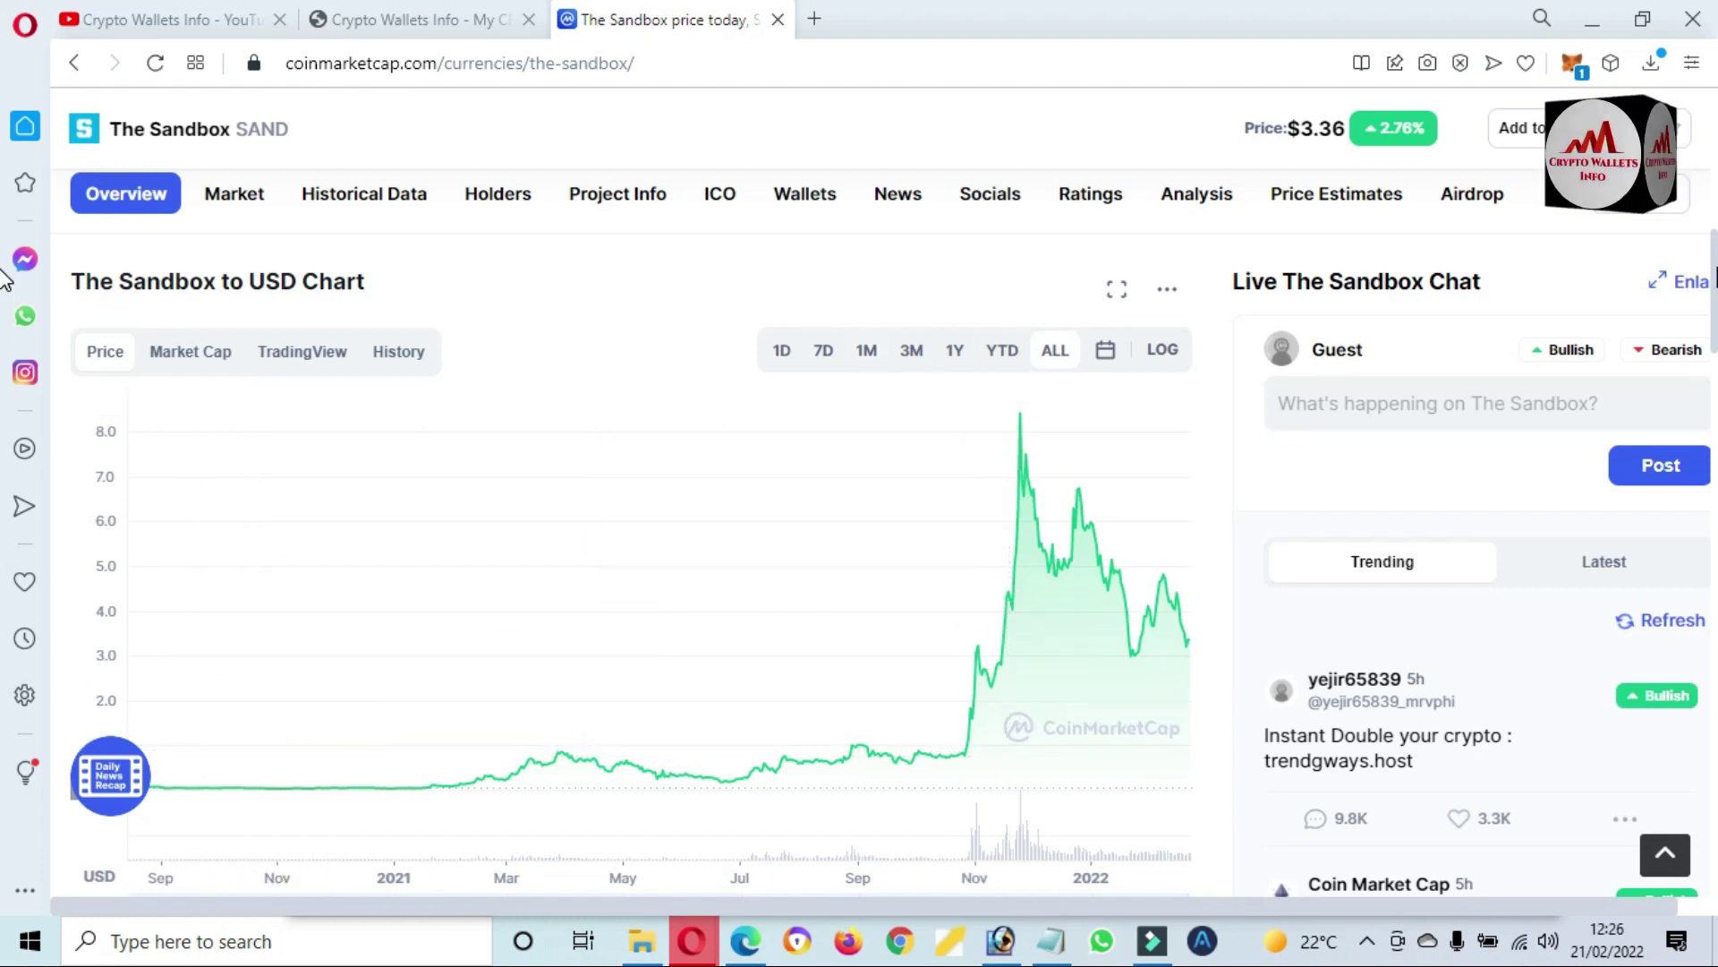
# Step: Expand The Sandbox's stats panel to reveal its supply figures
pyautogui.scroll(-8, 5, 419)
pyautogui.scroll(-10, 5, 419)
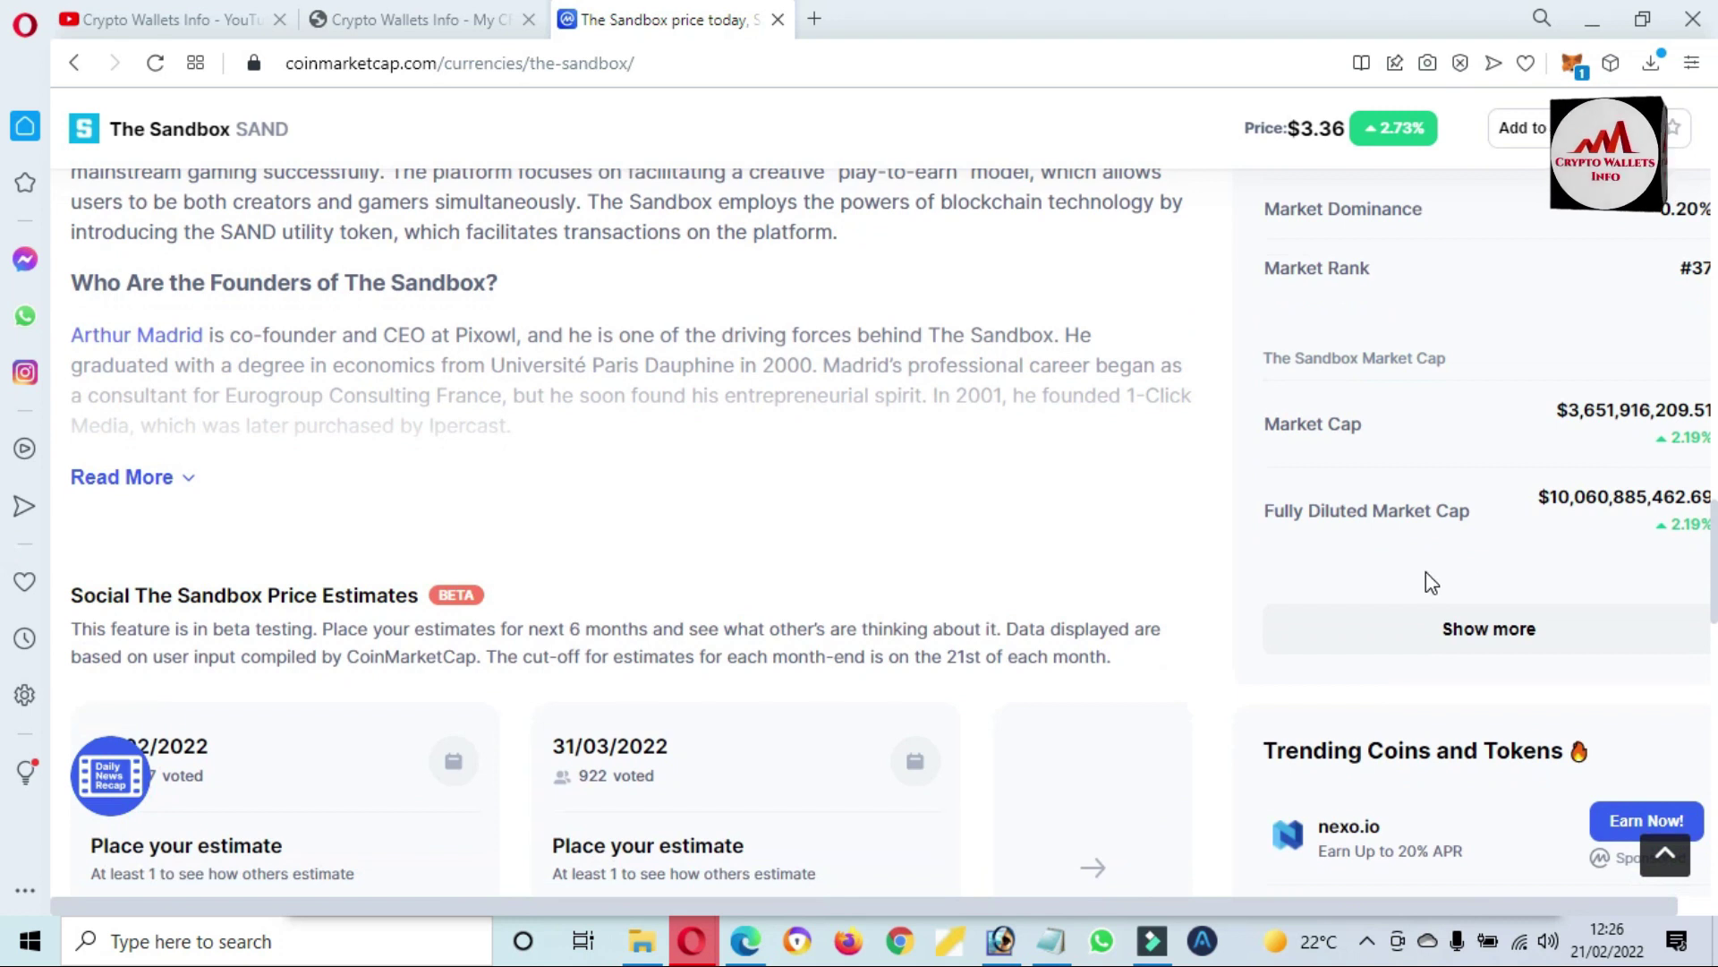
pyautogui.click(1404, 632)
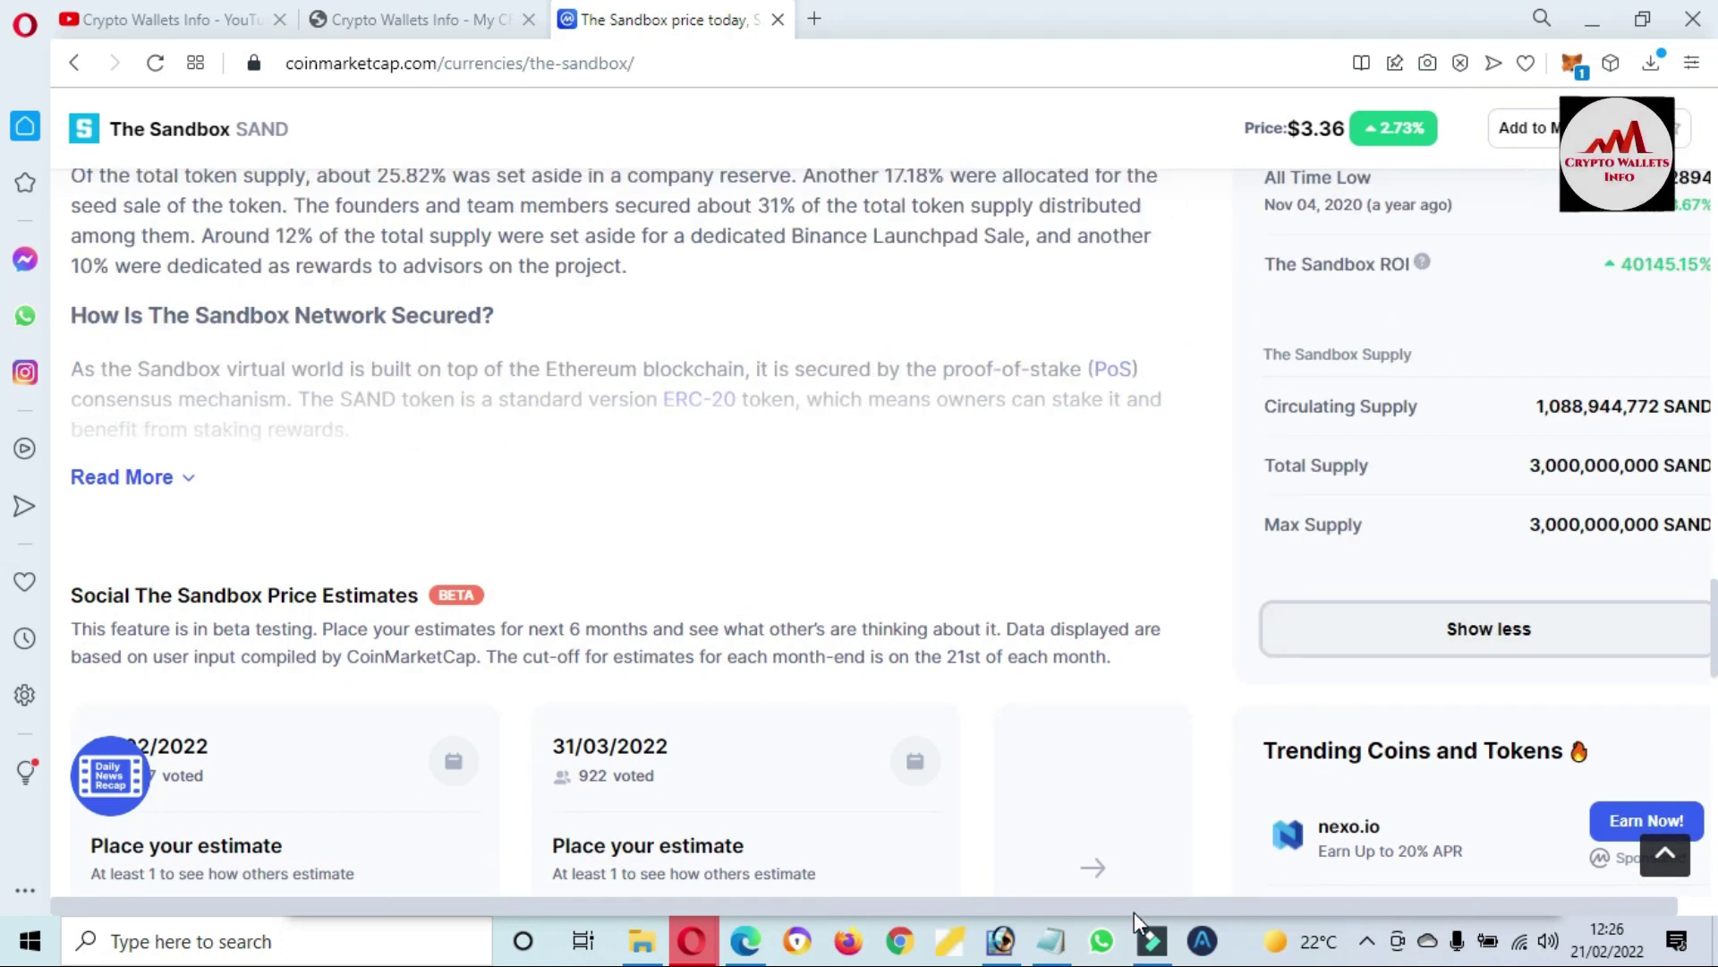
pyautogui.moveTo(1135, 911); pyautogui.dragTo(1593, 868)
pyautogui.scroll(3, 4, 615)
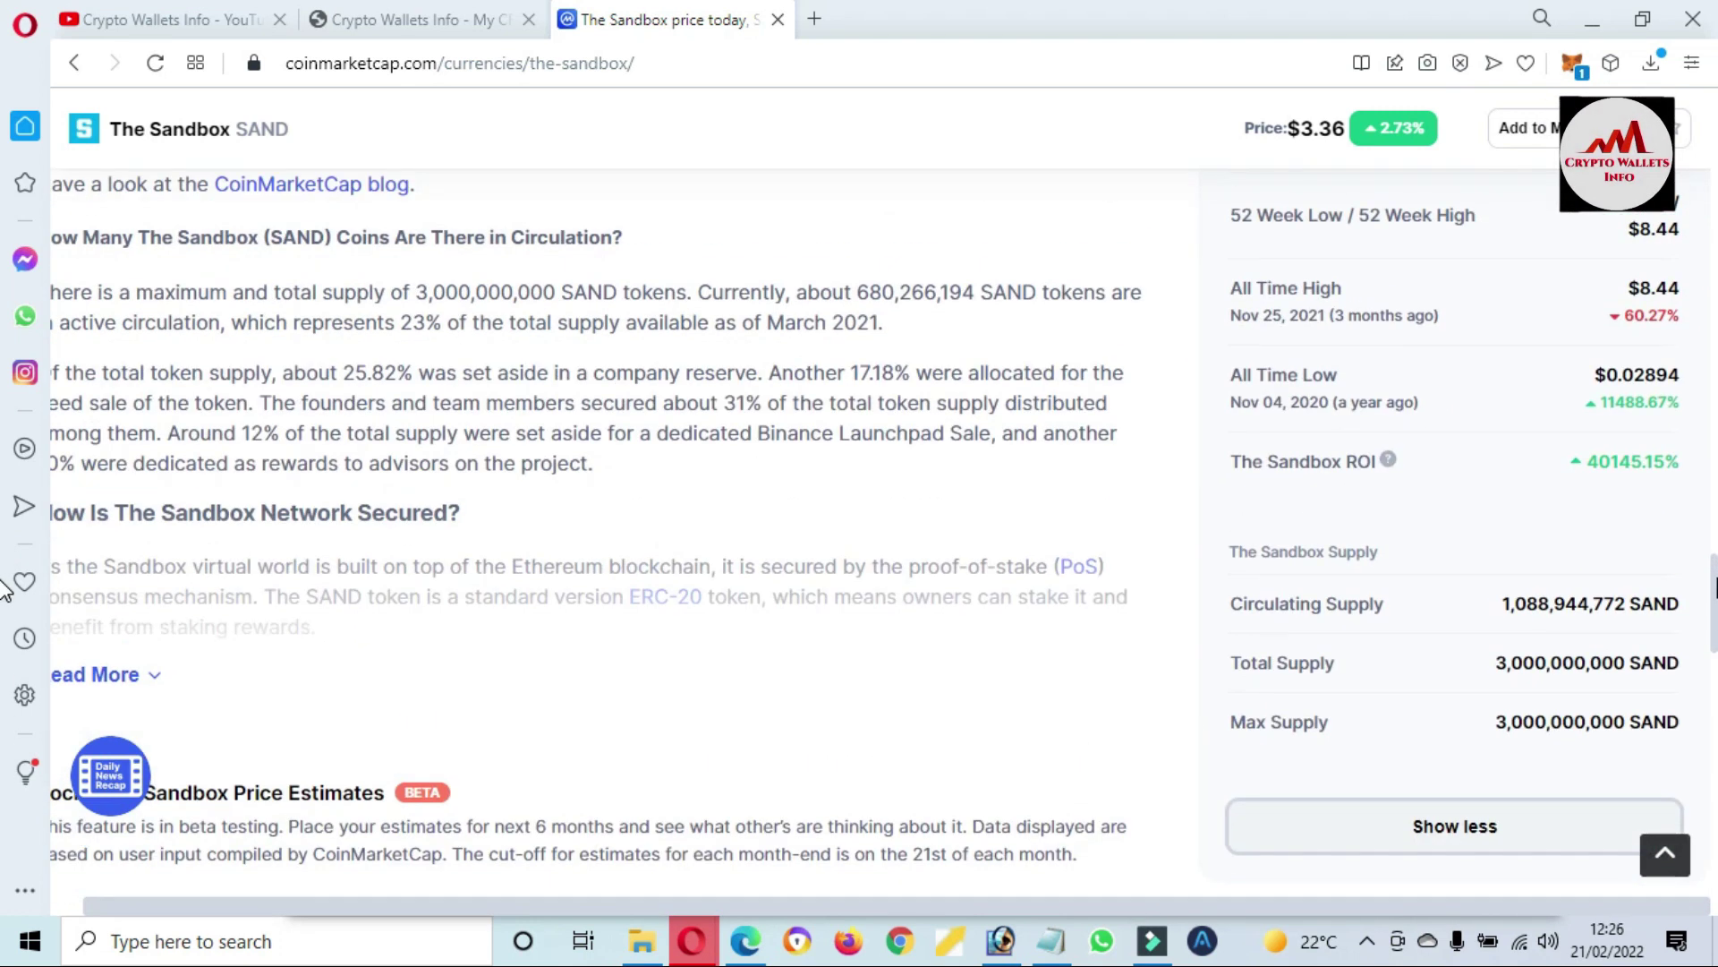
# Step: Select the All Time Low and All Time High values, then move down to the Markets table
pyautogui.moveTo(1602, 397); pyautogui.dragTo(1671, 395)
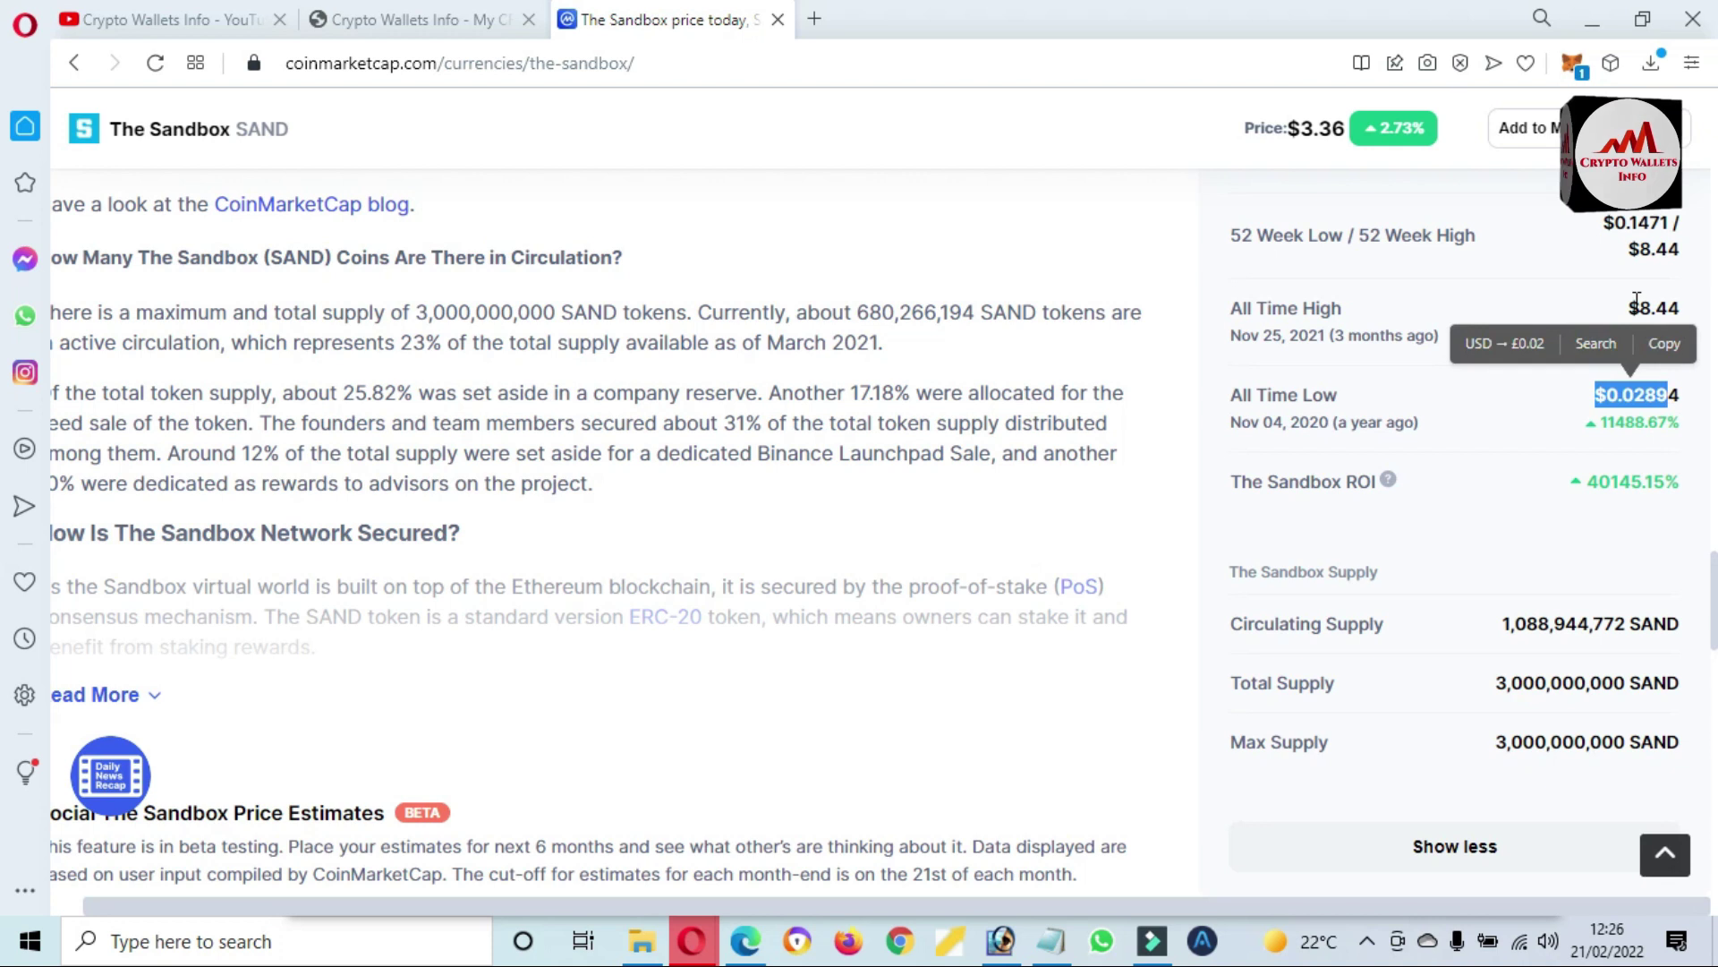
pyautogui.moveTo(1620, 310)
pyautogui.mouseDown()
pyautogui.moveTo(1687, 314)
pyautogui.moveTo(1643, 310)
pyautogui.mouseUp()
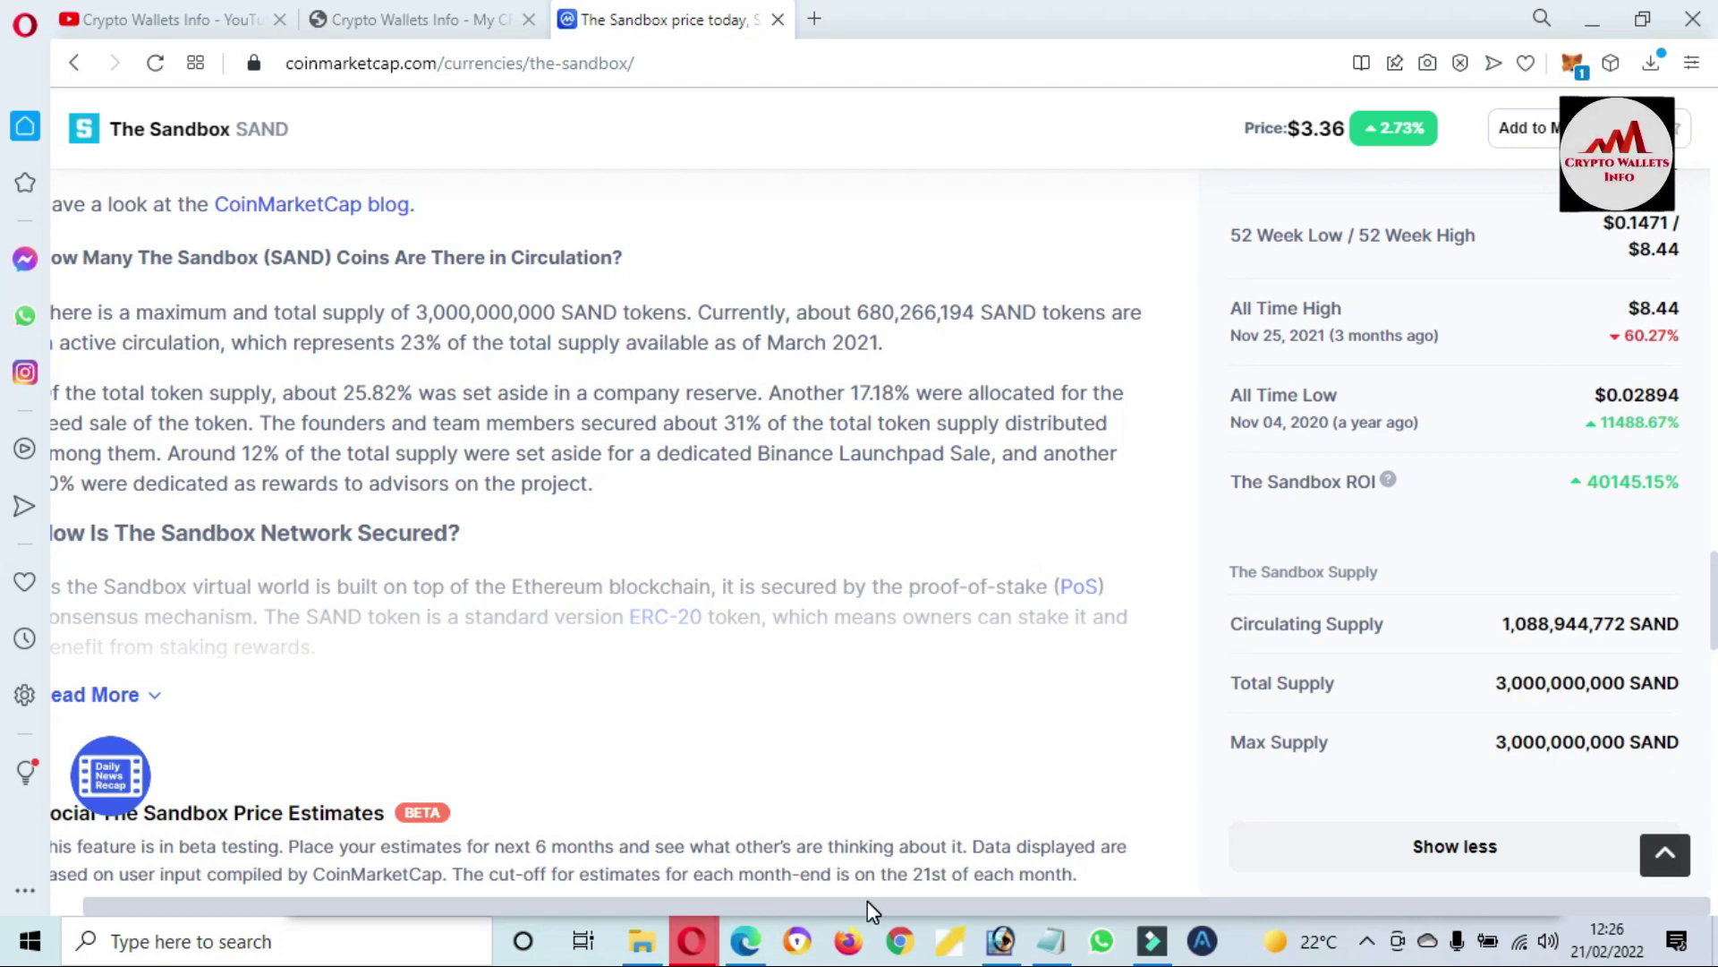
pyautogui.moveTo(868, 900); pyautogui.dragTo(616, 922)
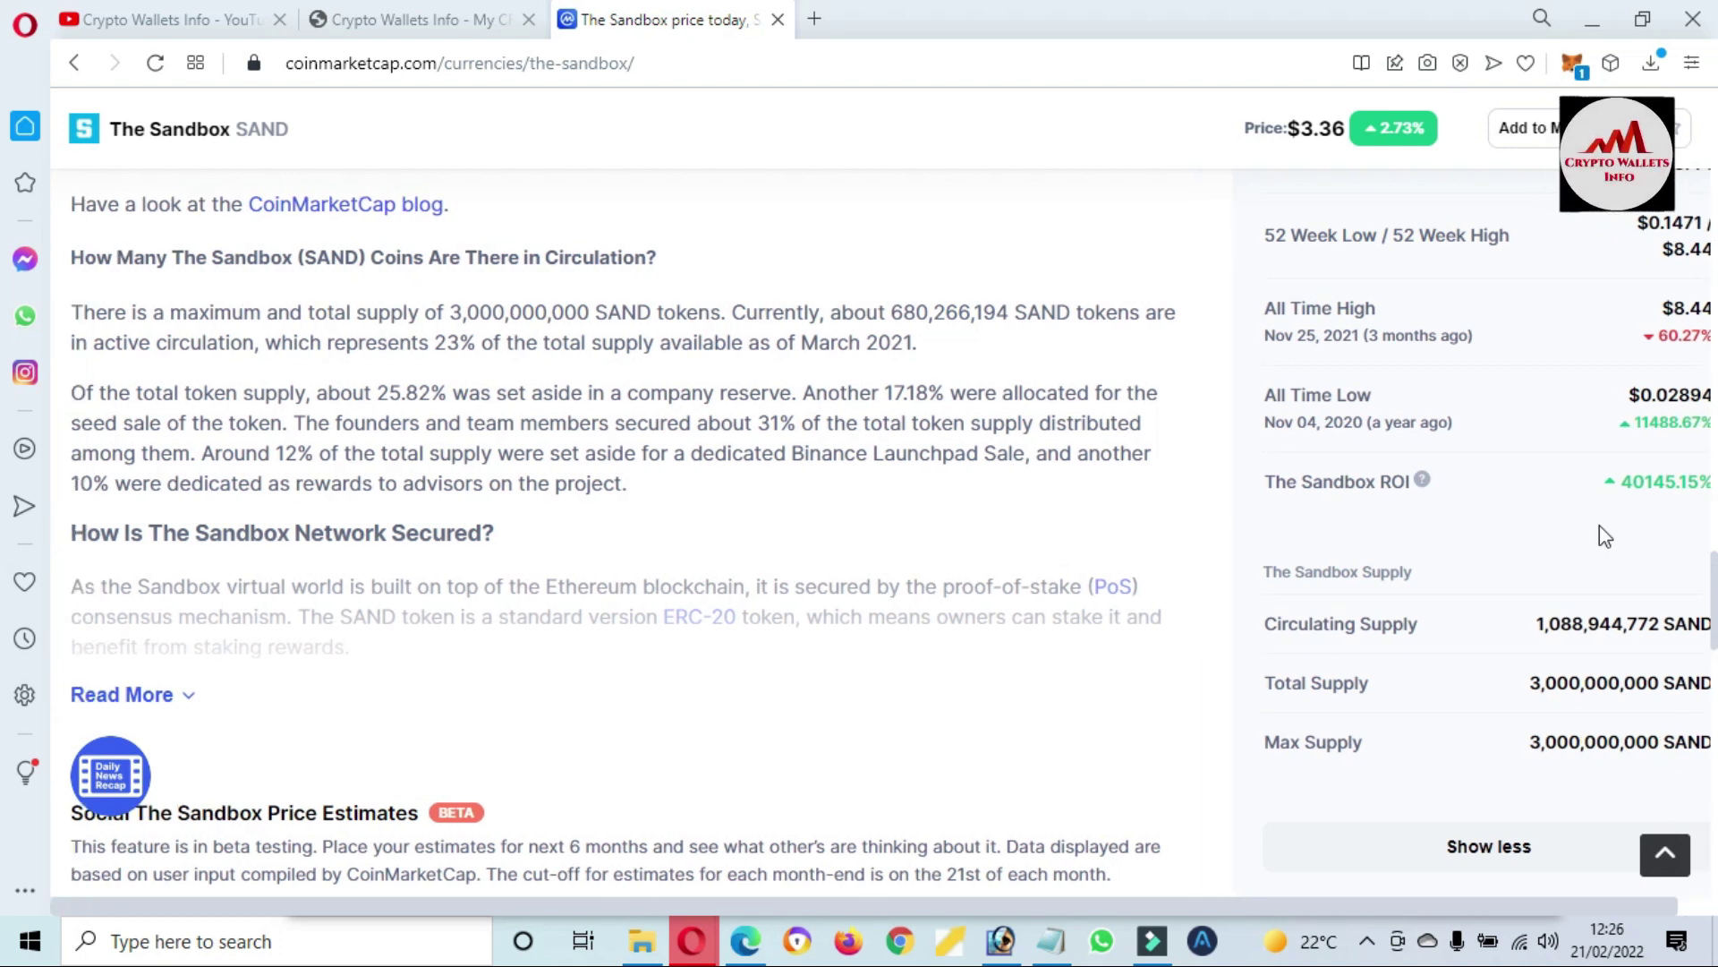
pyautogui.moveTo(1716, 546); pyautogui.dragTo(1716, 741)
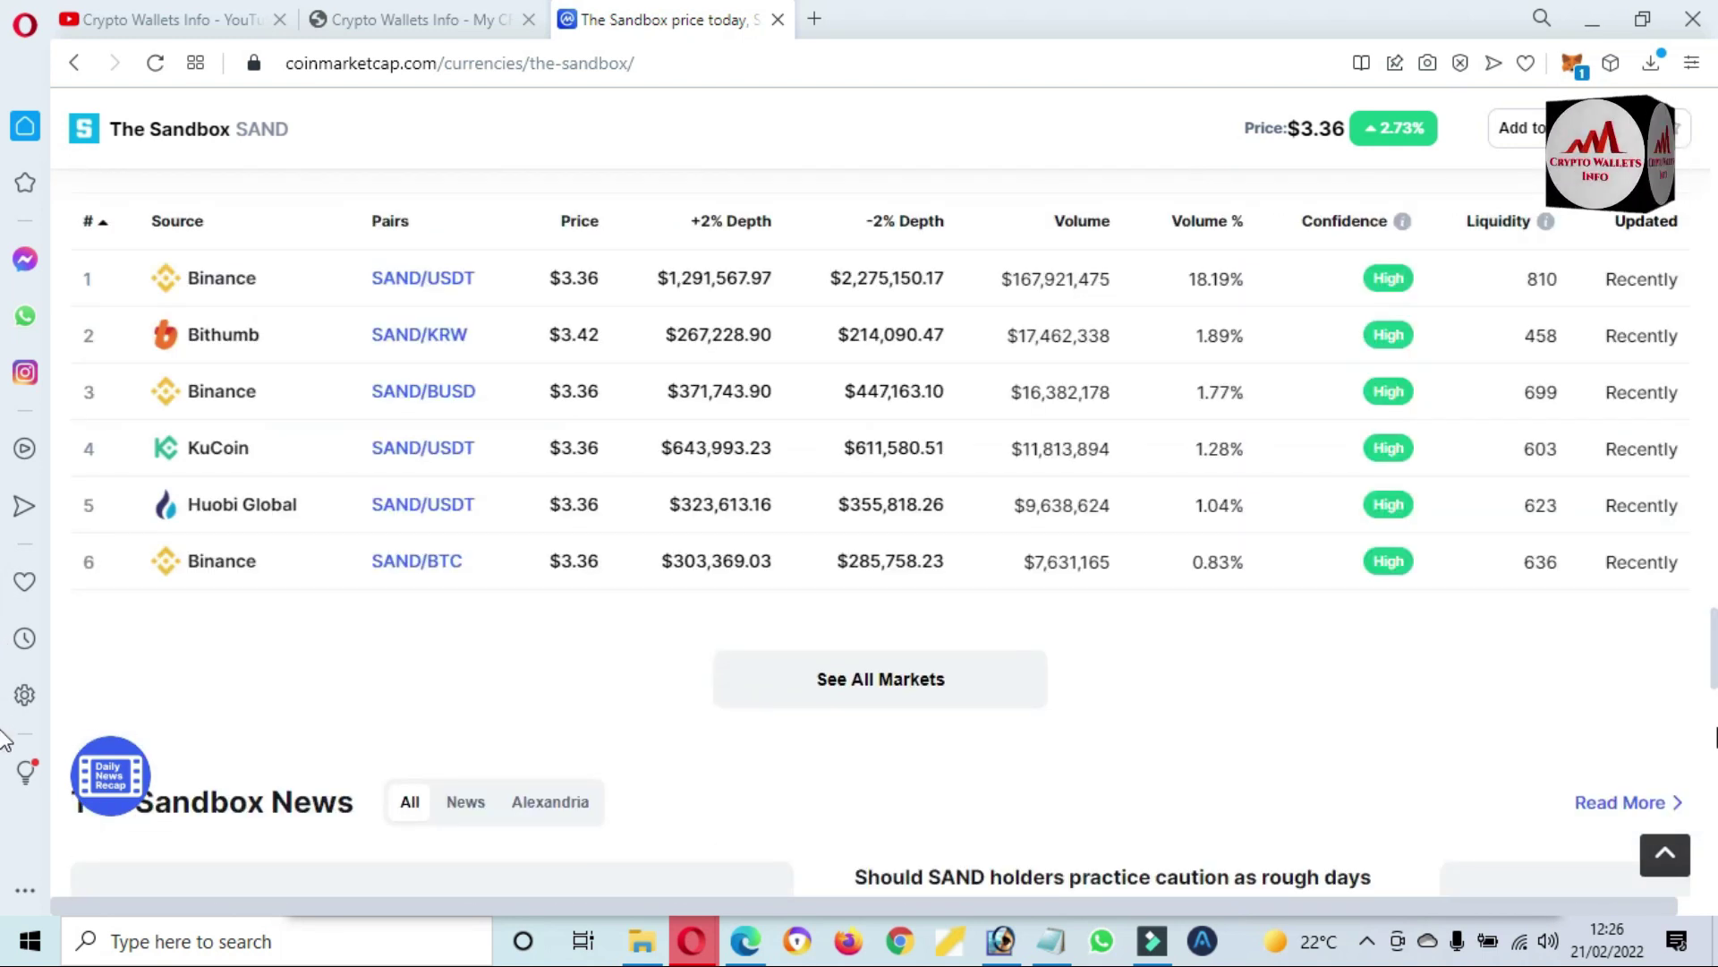
# Step: Return to The Sandbox page header showing the $3.36 price and $3.16–$3.37 24h range
pyautogui.moveTo(1716, 654); pyautogui.dragTo(1715, 354)
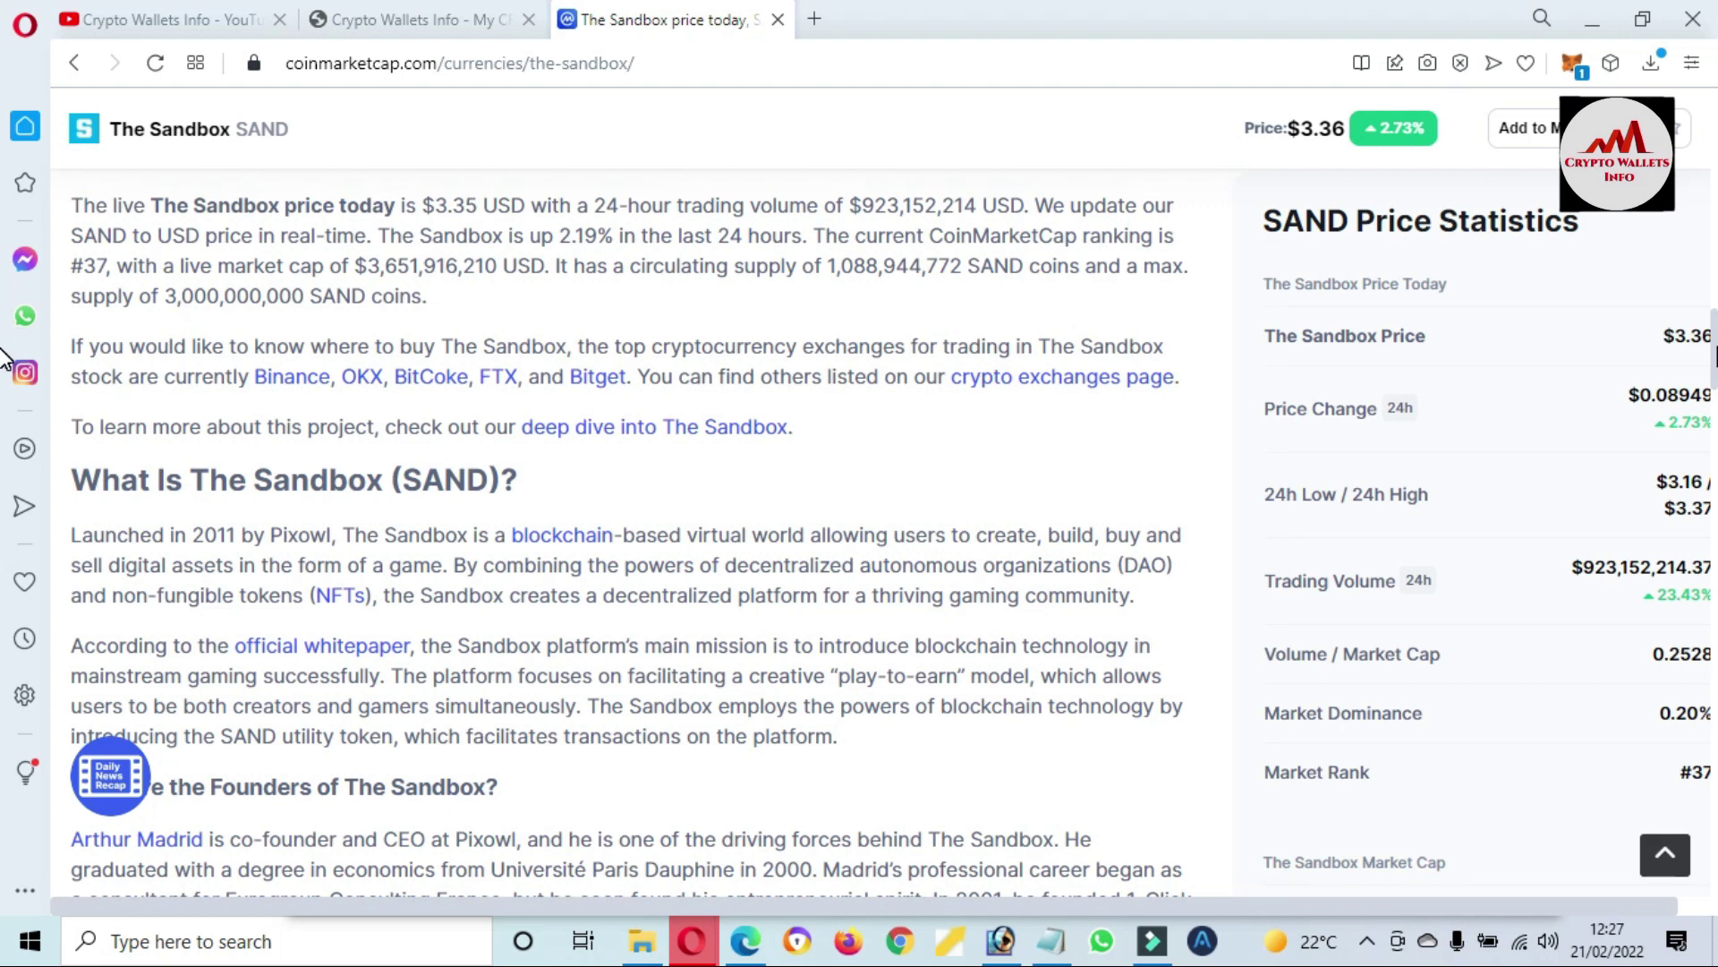
pyautogui.scroll(-15, 5, 358)
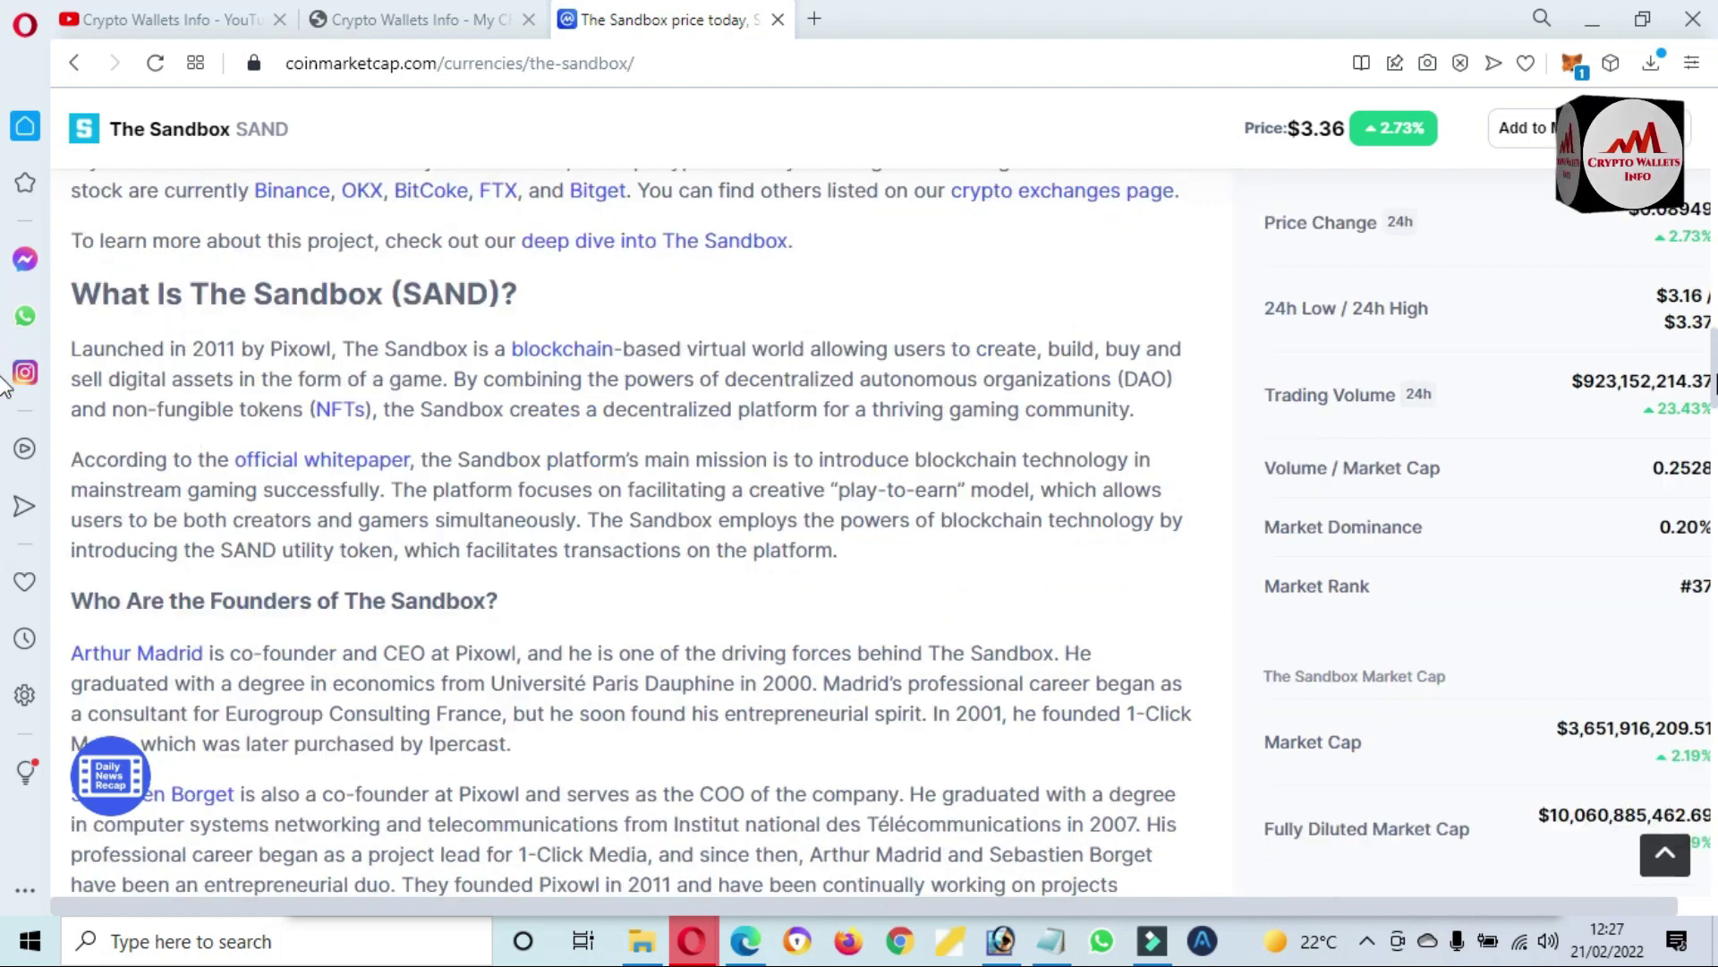
pyautogui.scroll(15, 3, 479)
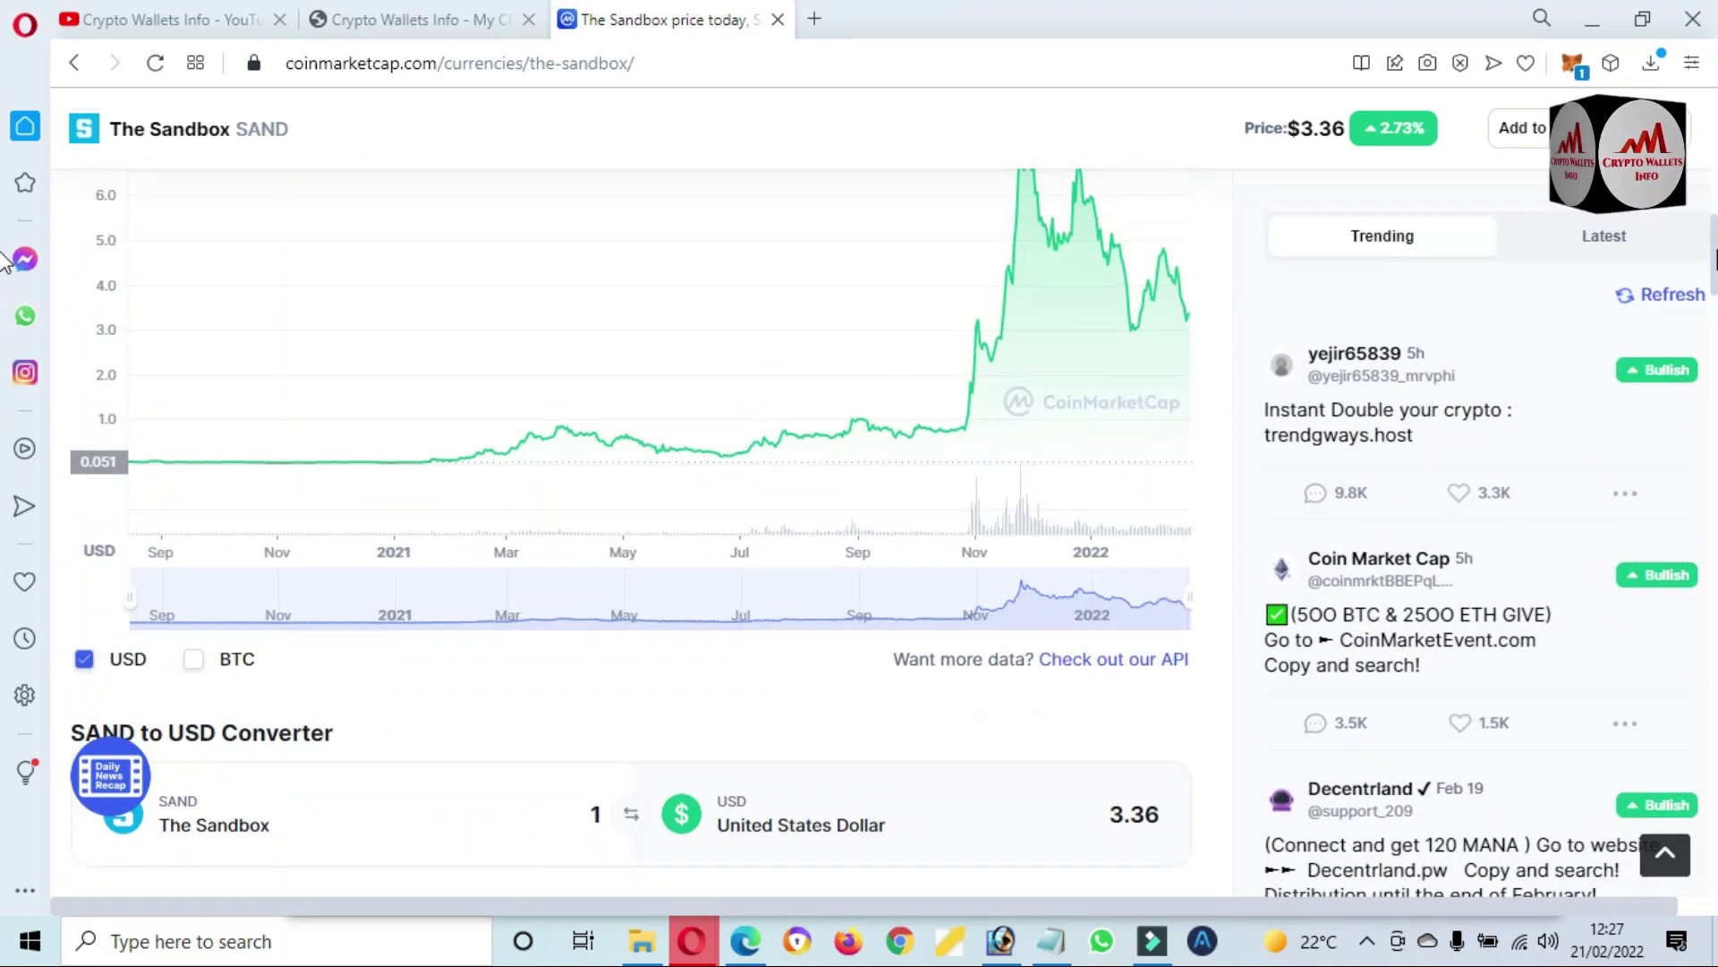
pyautogui.scroll(3, 5, 166)
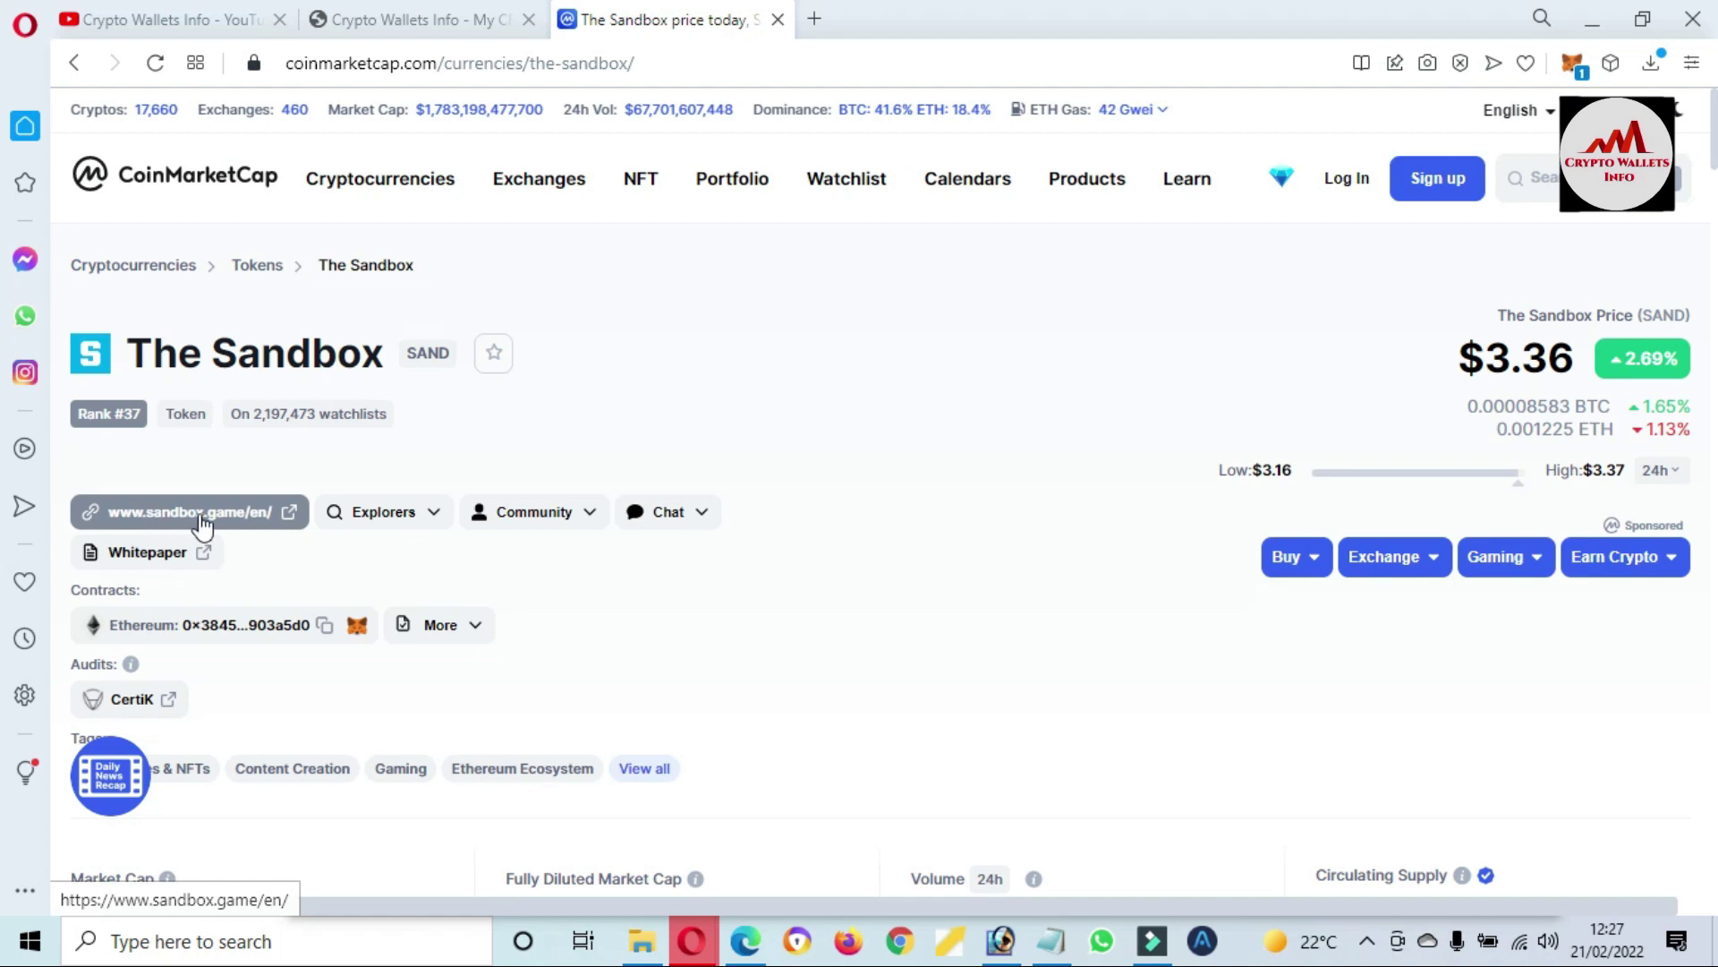
pyautogui.click(223, 527)
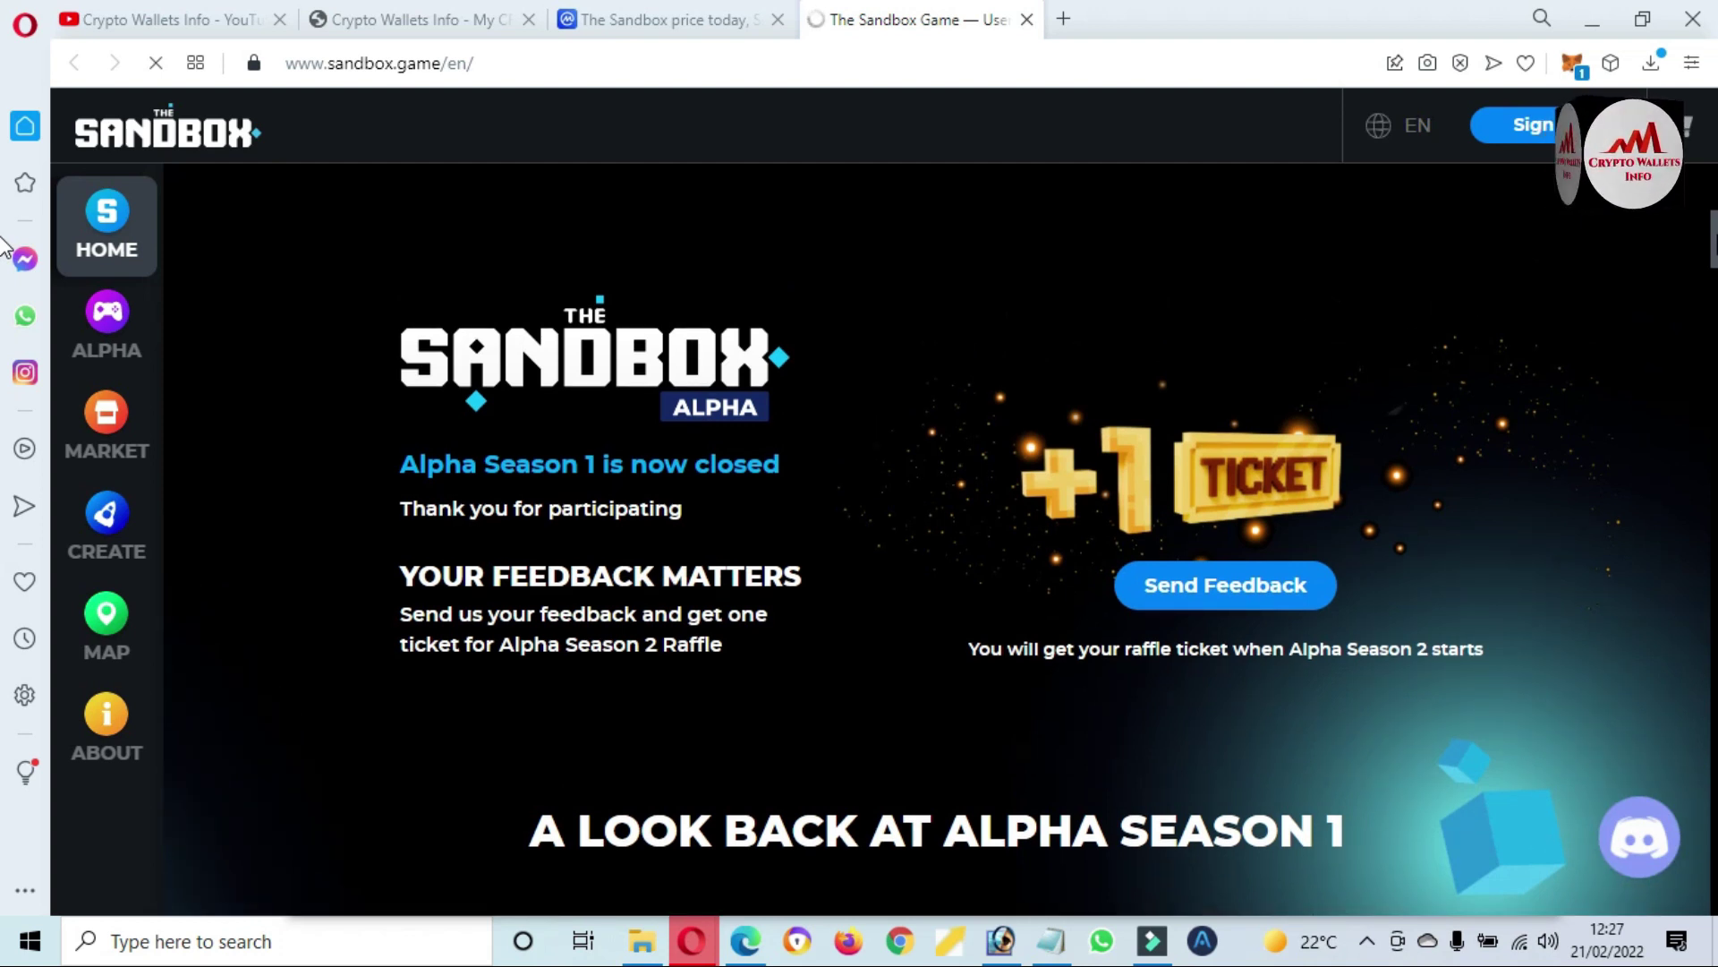
# Step: Browse the sandbox.game home page past the Alpha Season 1 highlight video to the Partners logos
pyautogui.scroll(-5, 4, 300)
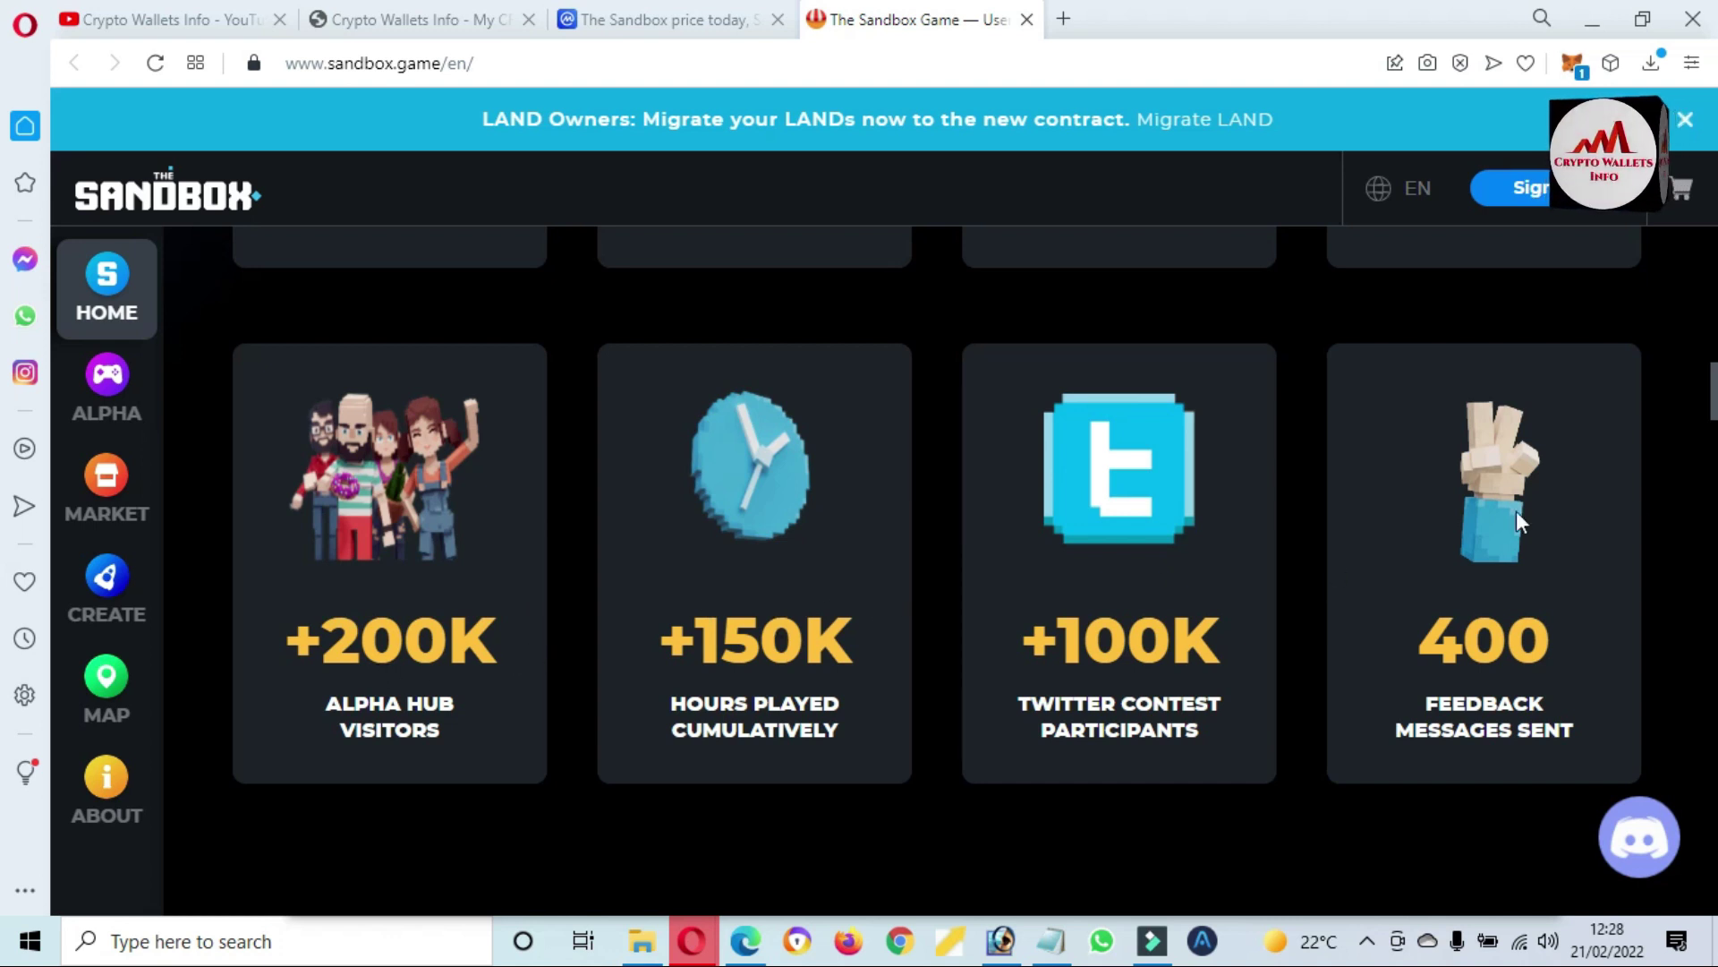
pyautogui.press('pageup')
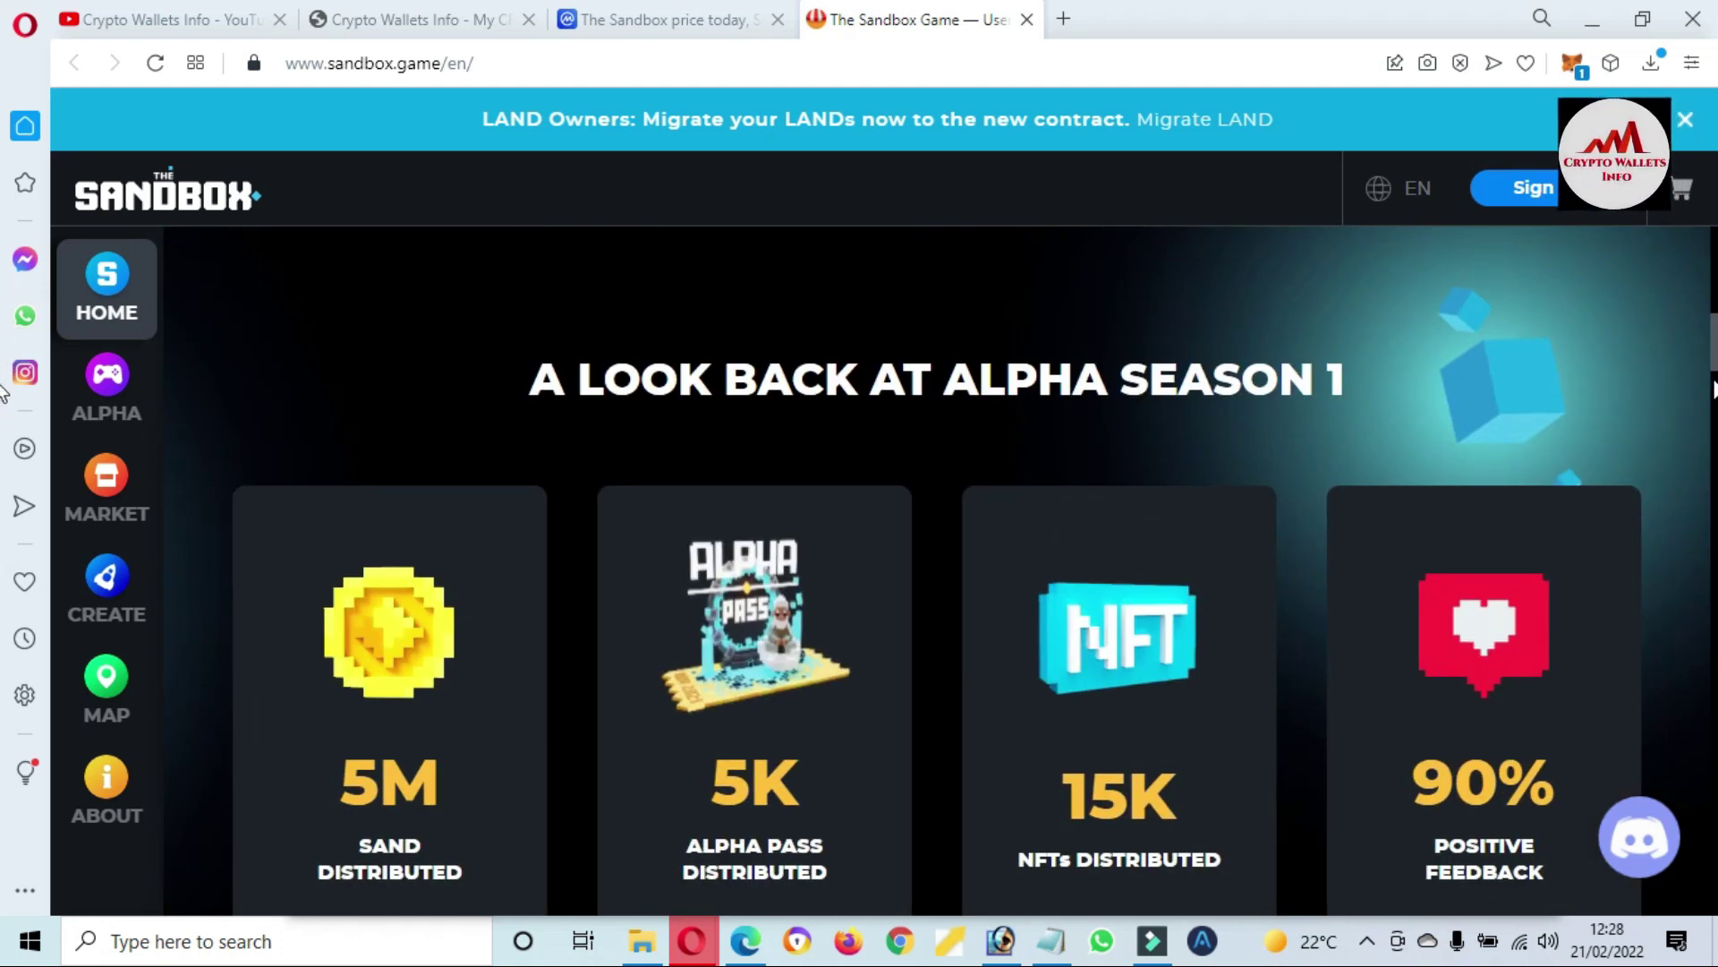
pyautogui.press('pagedown')
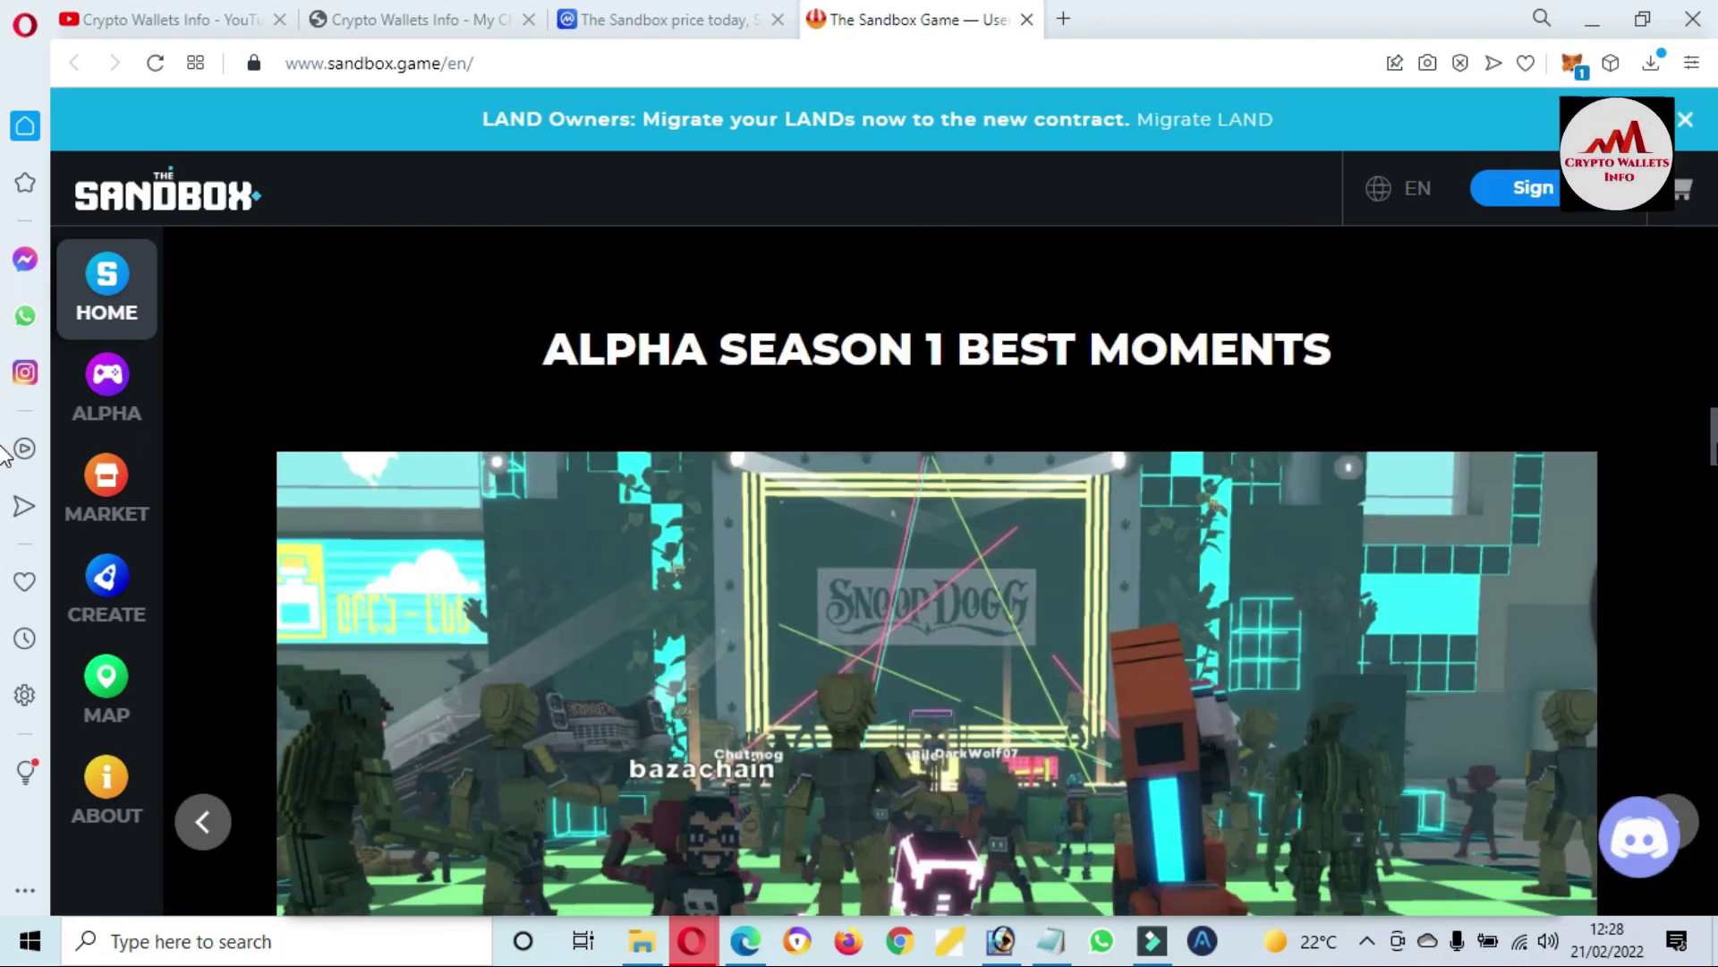
pyautogui.press('Down')
pyautogui.press('Down')
pyautogui.press('Down')
pyautogui.press('Down')
pyautogui.press('Down')
pyautogui.press('Down')
pyautogui.press('Down')
pyautogui.press('Down')
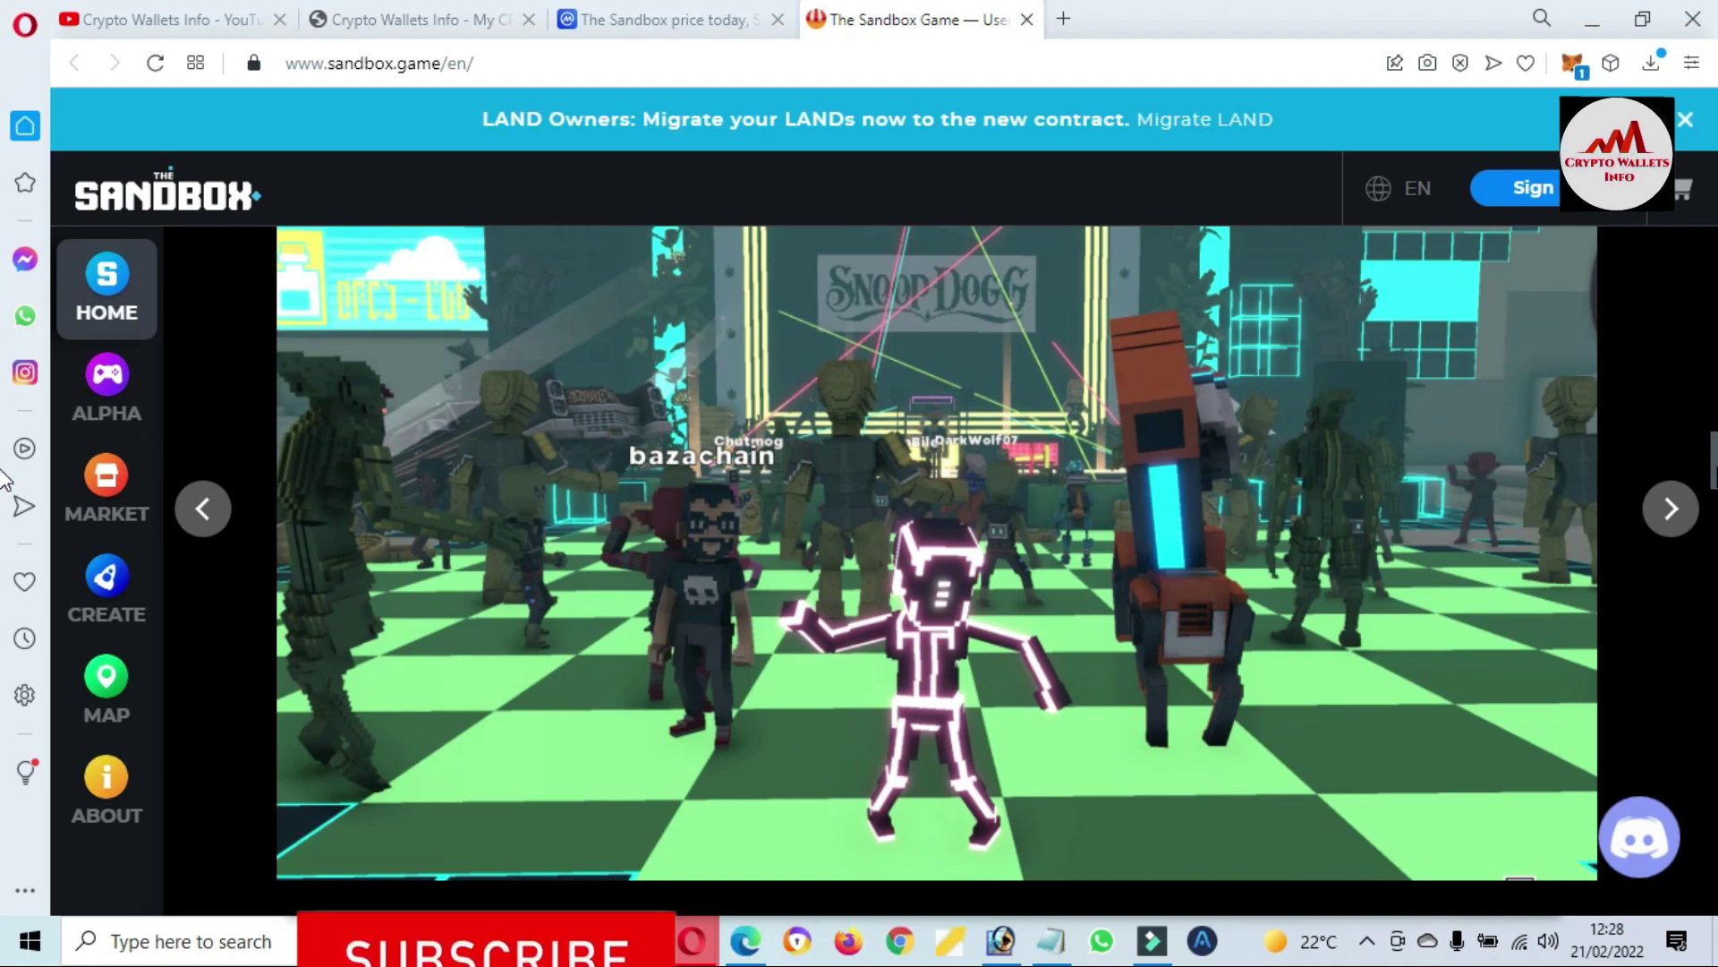
pyautogui.press('Down')
pyautogui.press('Down')
pyautogui.press('Down')
pyautogui.press('Down')
pyautogui.press('Down')
pyautogui.press('Down')
pyautogui.press('Down')
pyautogui.press('Down')
pyautogui.press('Down')
pyautogui.press('Down')
pyautogui.press('Down')
pyautogui.press('Down')
pyautogui.press('Down')
pyautogui.press('Down')
pyautogui.press('Down')
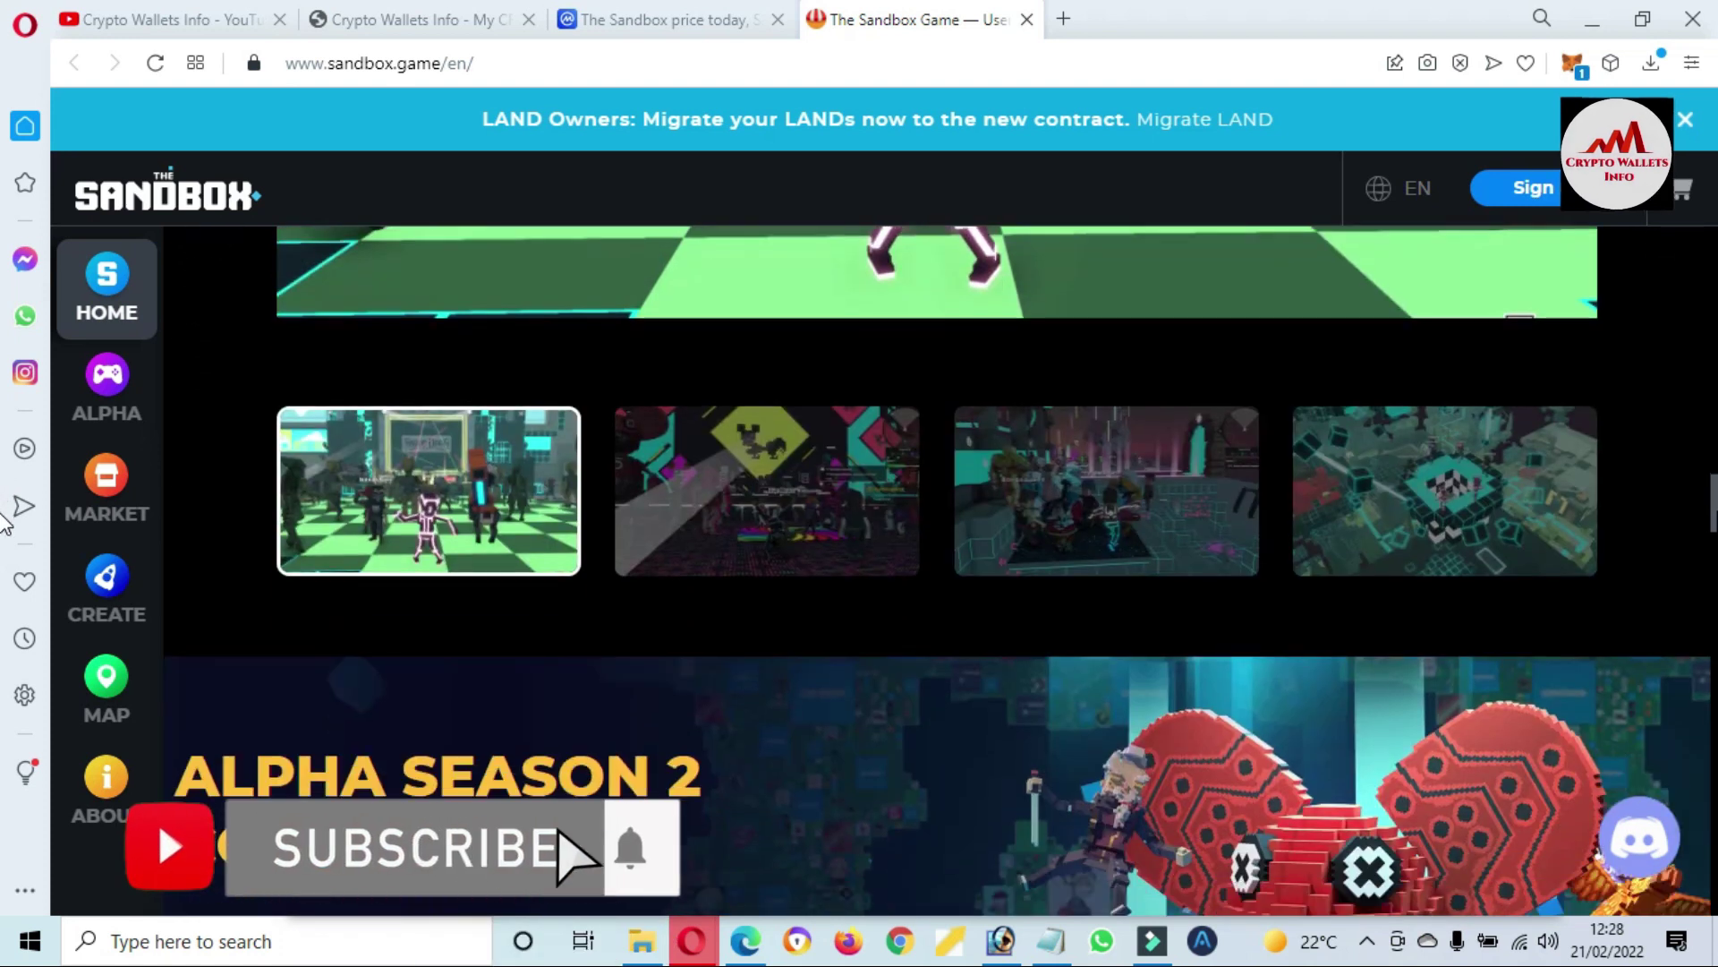
pyautogui.press('Up')
pyautogui.press('Up')
pyautogui.press('Up')
pyautogui.press('Up')
pyautogui.press('Up')
pyautogui.press('Up')
pyautogui.press('Up')
pyautogui.press('Up')
pyautogui.press('Up')
pyautogui.press('Up')
pyautogui.press('Up')
pyautogui.press('Up')
pyautogui.press('Up')
pyautogui.press('Up')
pyautogui.press('Up')
pyautogui.press('Up')
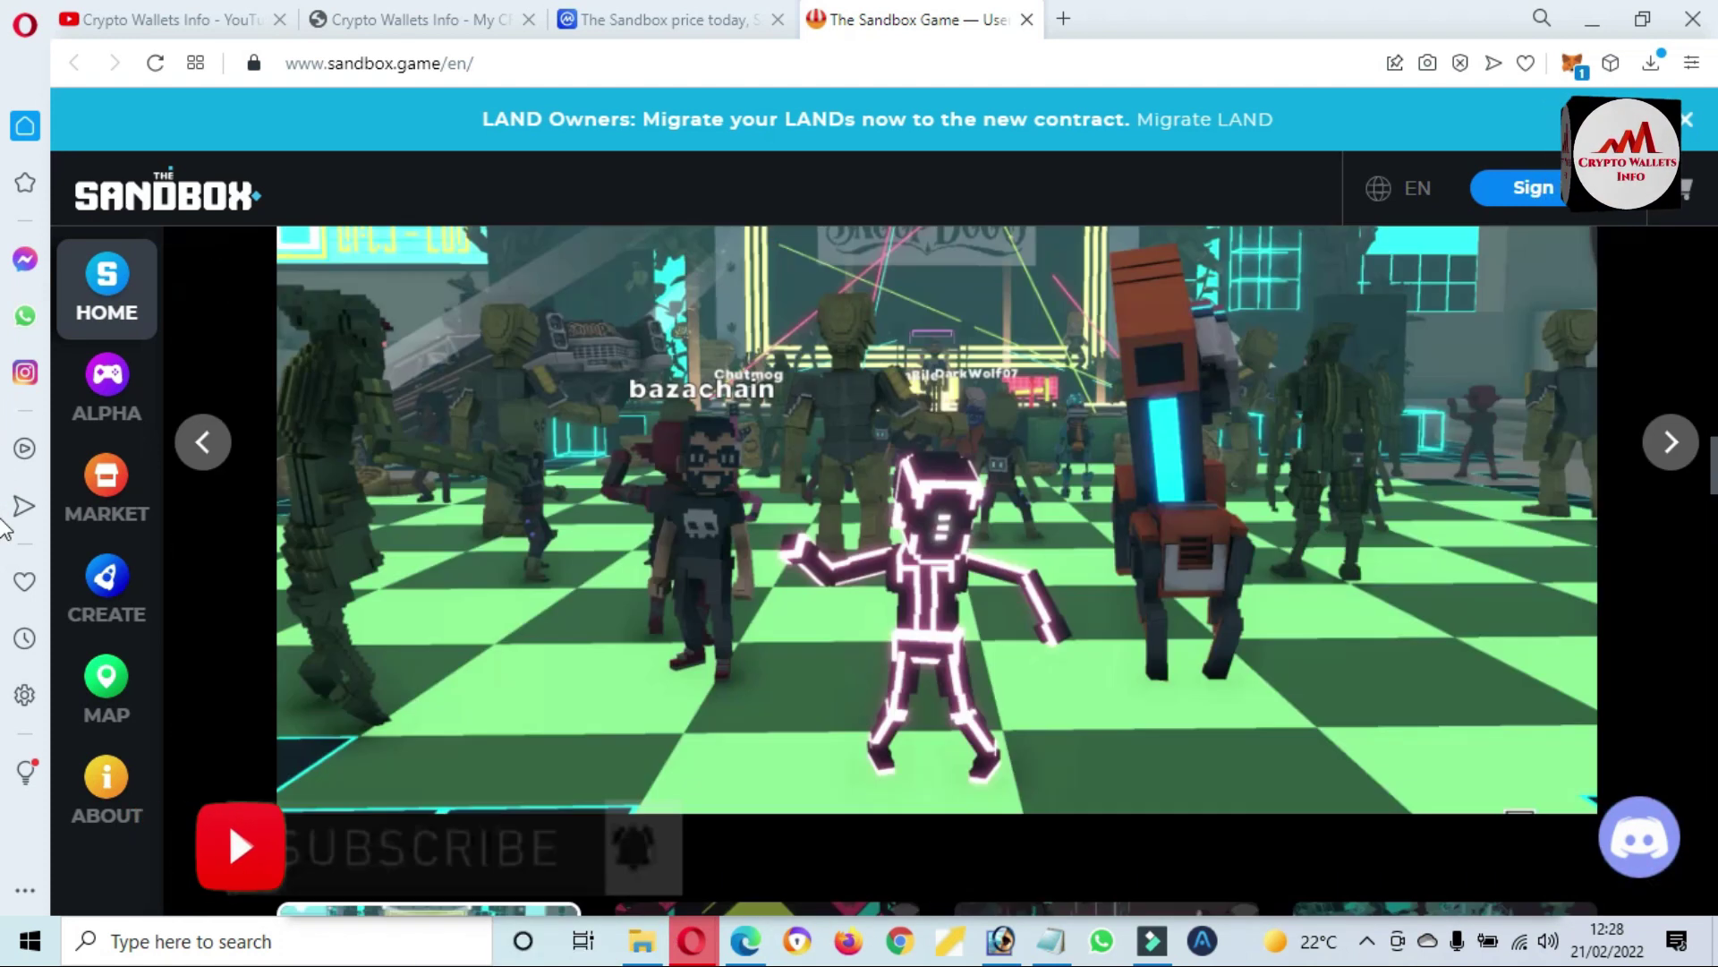
pyautogui.press('Down')
pyautogui.press('Down')
pyautogui.press('Down')
pyautogui.press('Down')
pyautogui.press('Down')
pyautogui.press('Down')
pyautogui.press('Down')
pyautogui.press('Down')
pyautogui.press('Down')
pyautogui.press('Down')
pyautogui.press('Down')
pyautogui.press('Down')
pyautogui.press('Down')
pyautogui.press('Down')
pyautogui.press('Down')
pyautogui.press('Down')
pyautogui.press('Down')
pyautogui.press('Down')
pyautogui.press('Down')
pyautogui.press('Down')
pyautogui.press('Down')
pyautogui.press('Down')
pyautogui.press('Down')
pyautogui.press('Down')
pyautogui.press('Down')
pyautogui.press('Down')
pyautogui.press('Down')
pyautogui.press('Down')
pyautogui.press('Down')
pyautogui.press('Down')
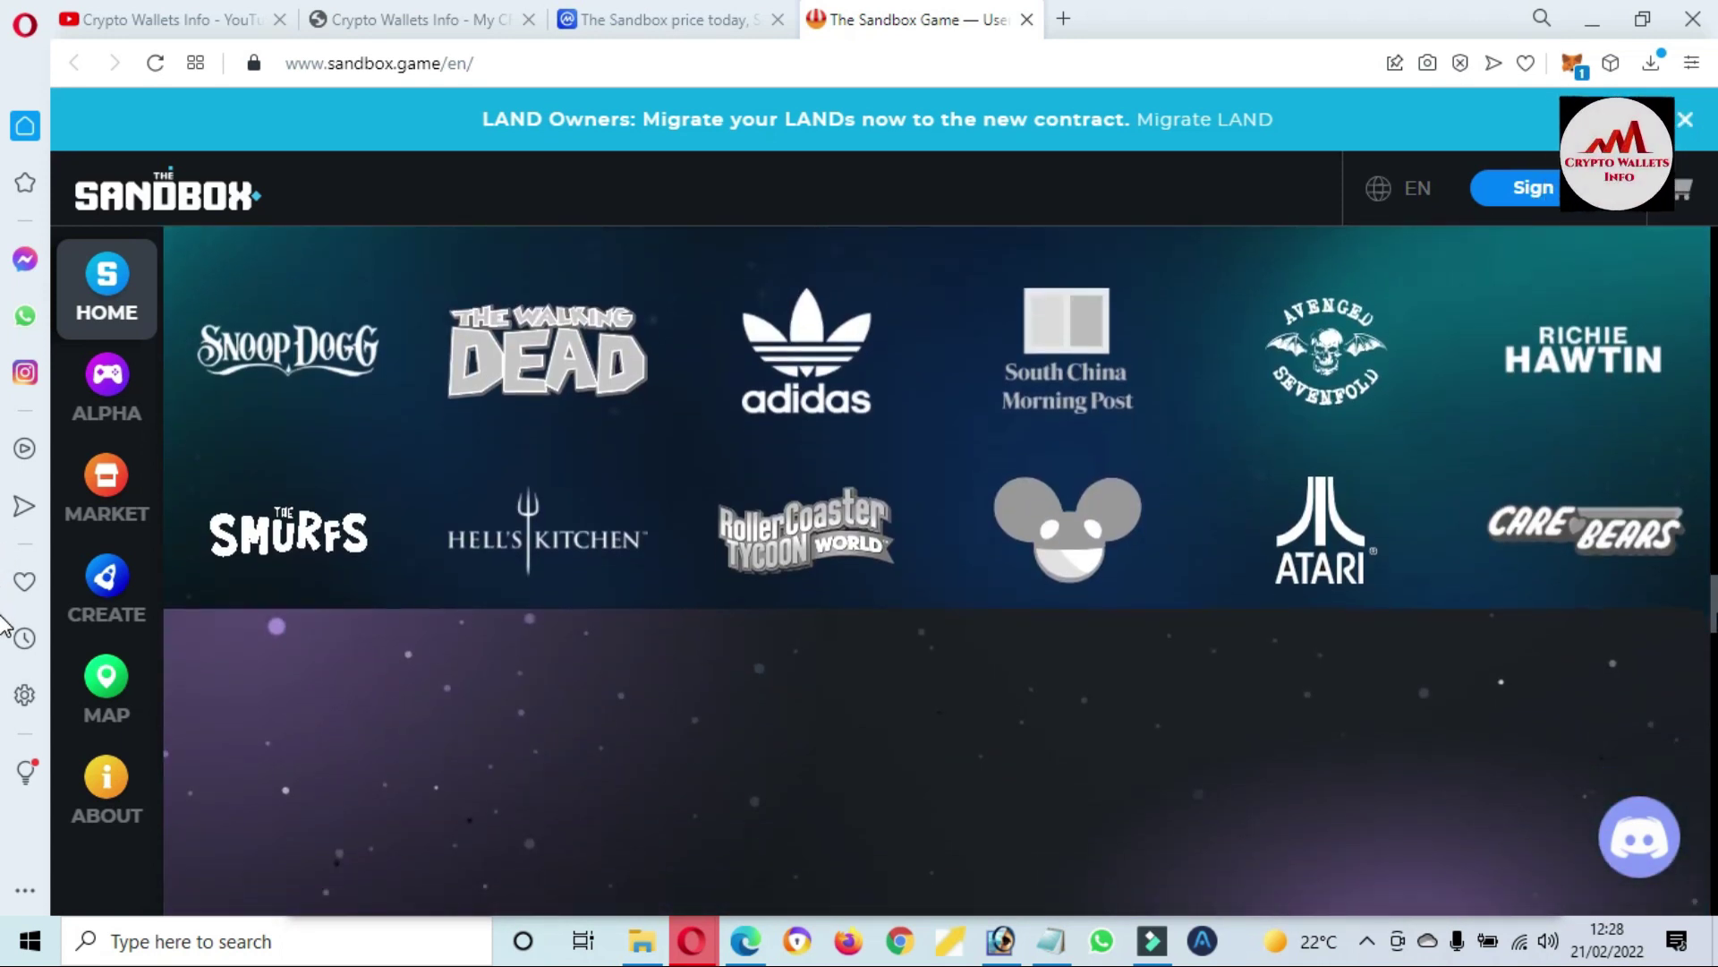
# Step: Page through the land, treasure-chest and Why SAND? sections to the footer, then return to the Best Moments video
pyautogui.press('Up')
pyautogui.press('Up')
pyautogui.press('Up')
pyautogui.press('Up')
pyautogui.press('Up')
pyautogui.press('Up')
pyautogui.press('Up')
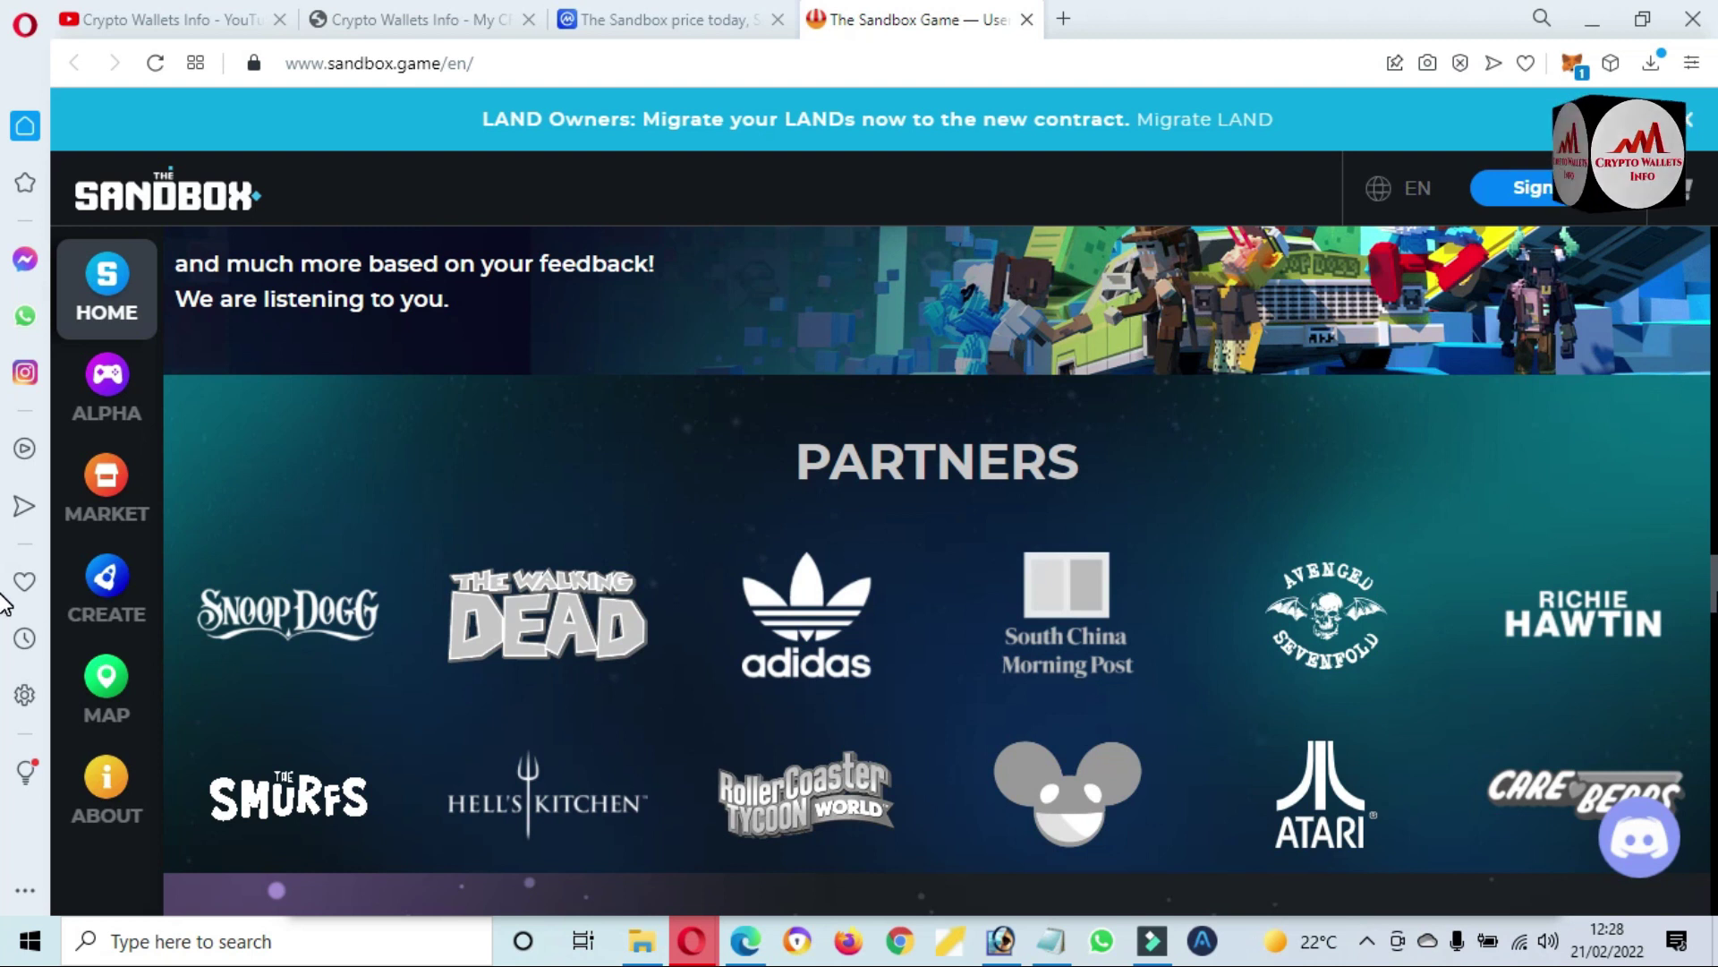
pyautogui.press('pageup')
pyautogui.press('pageup')
pyautogui.press('pageup')
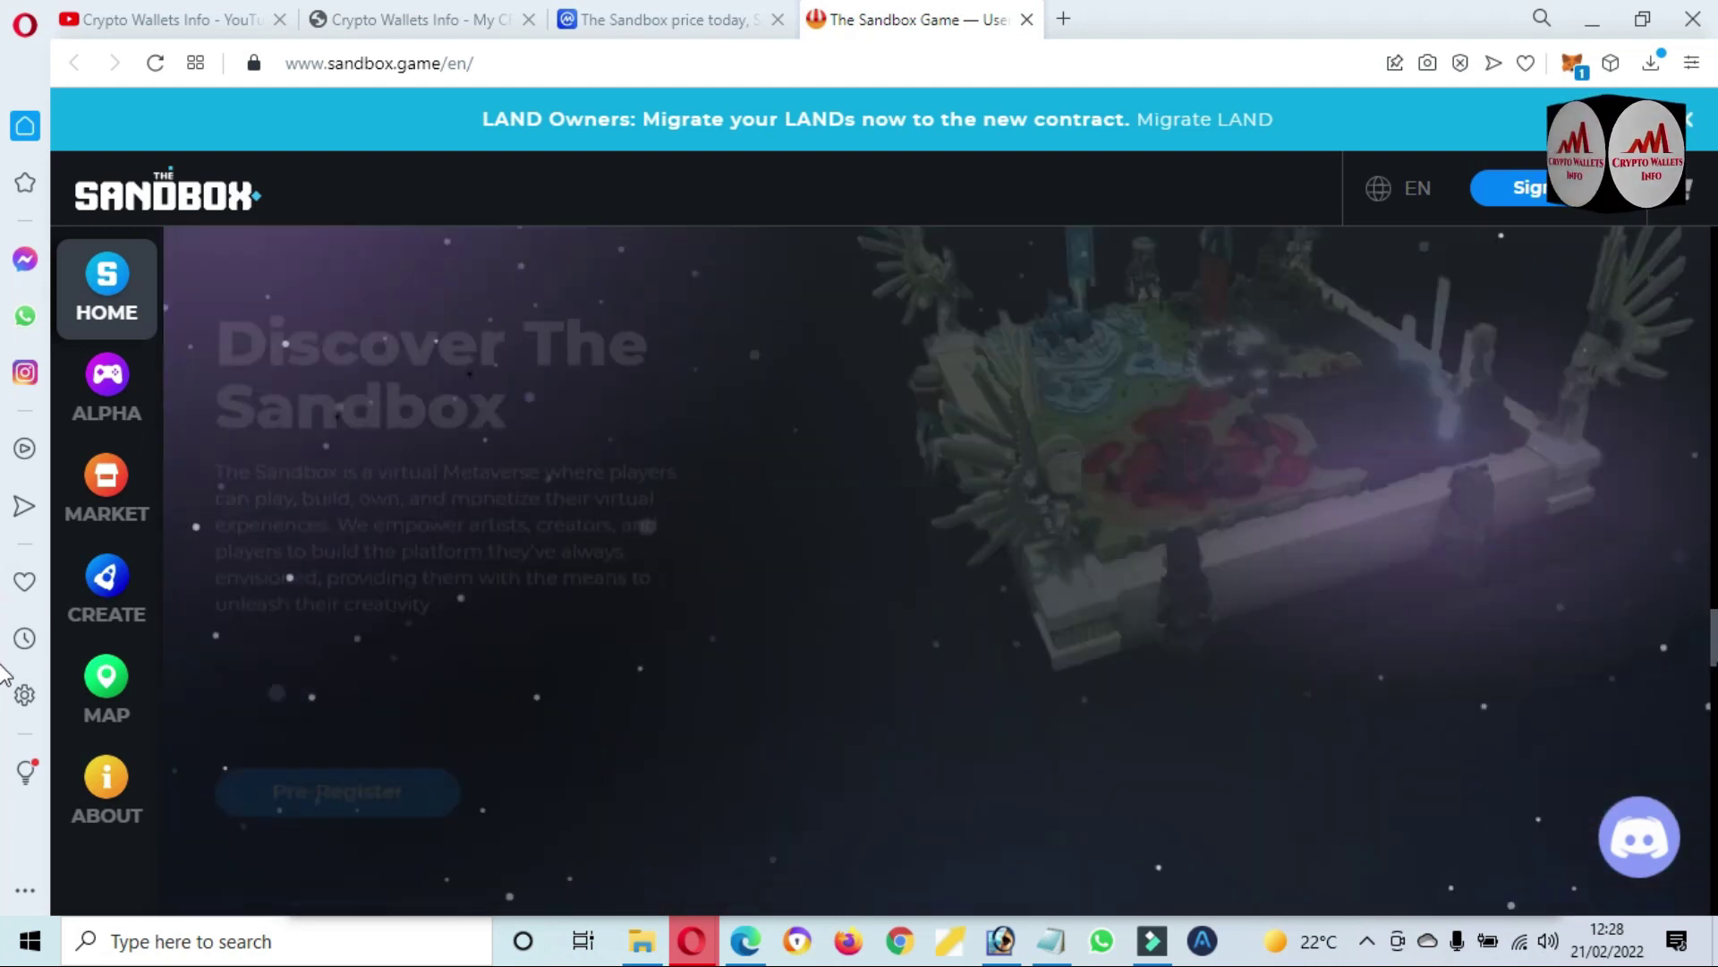
pyautogui.press('Down')
pyautogui.press('Down')
pyautogui.press('Down')
pyautogui.press('Down')
pyautogui.press('Down')
pyautogui.press('Down')
pyautogui.press('Down')
pyautogui.press('Down')
pyautogui.press('Down')
pyautogui.press('Down')
pyautogui.press('Down')
pyautogui.press('Down')
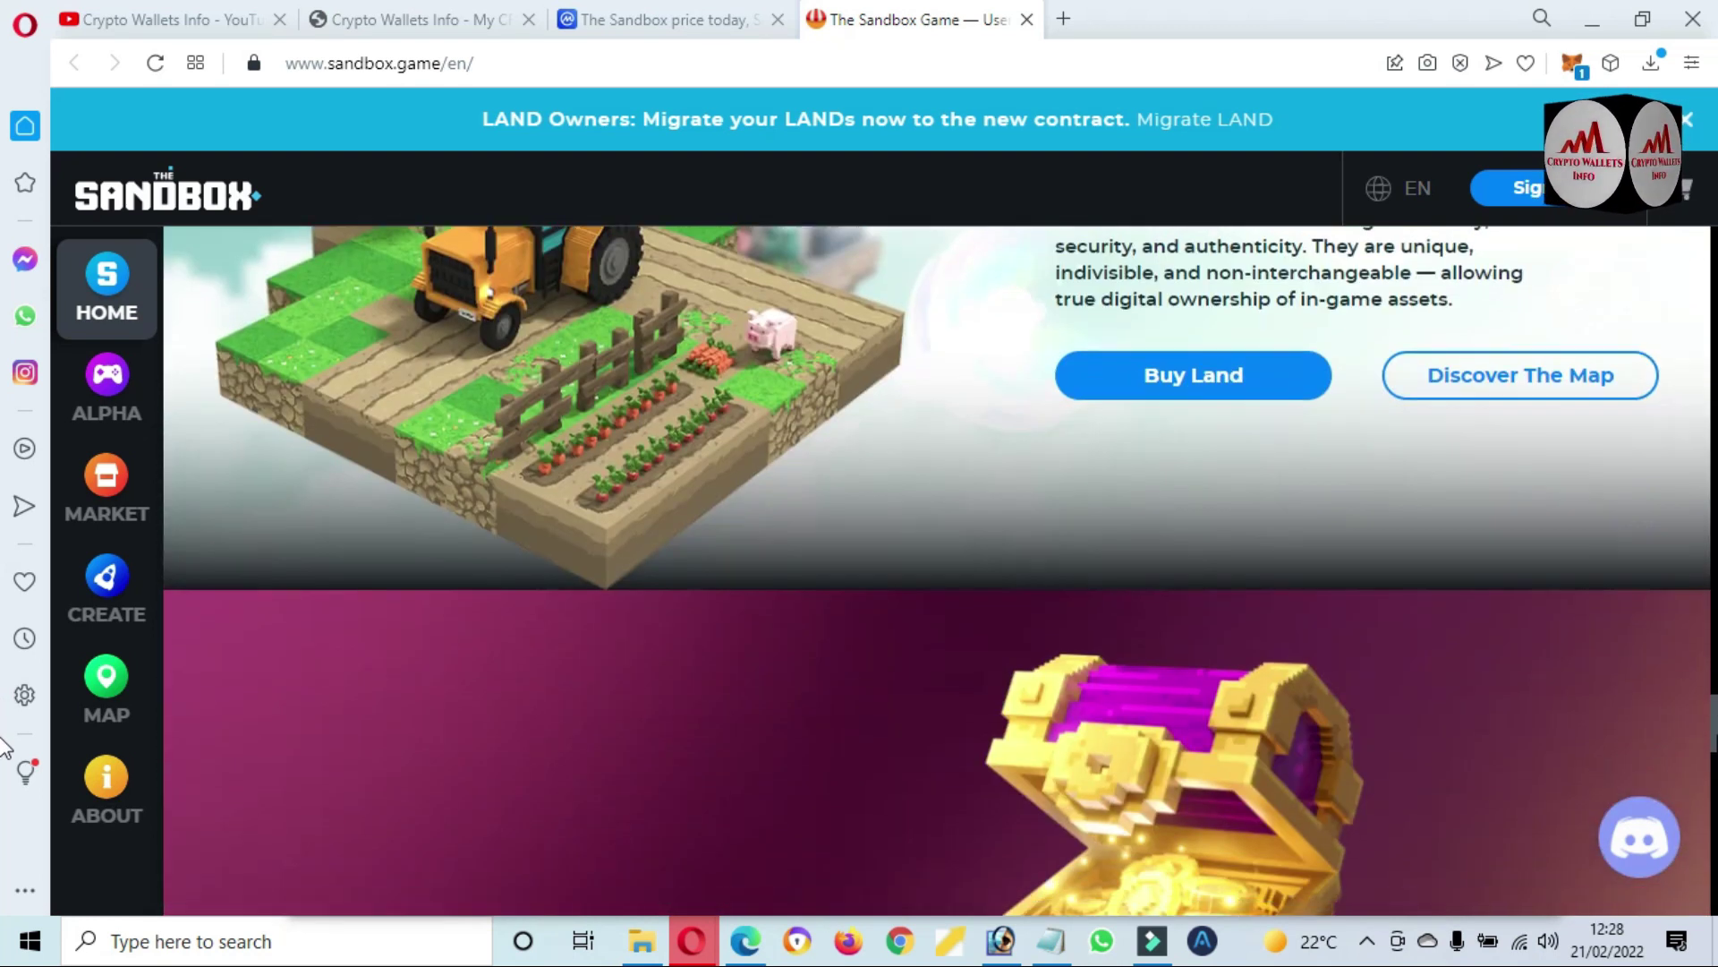
pyautogui.press('Down')
pyautogui.press('Down')
pyautogui.press('Down')
pyautogui.press('Down')
pyautogui.press('Down')
pyautogui.press('Down')
pyautogui.press('Down')
pyautogui.press('Down')
pyautogui.press('Down')
pyautogui.press('Down')
pyautogui.press('Down')
pyautogui.press('Down')
pyautogui.press('Down')
pyautogui.press('Down')
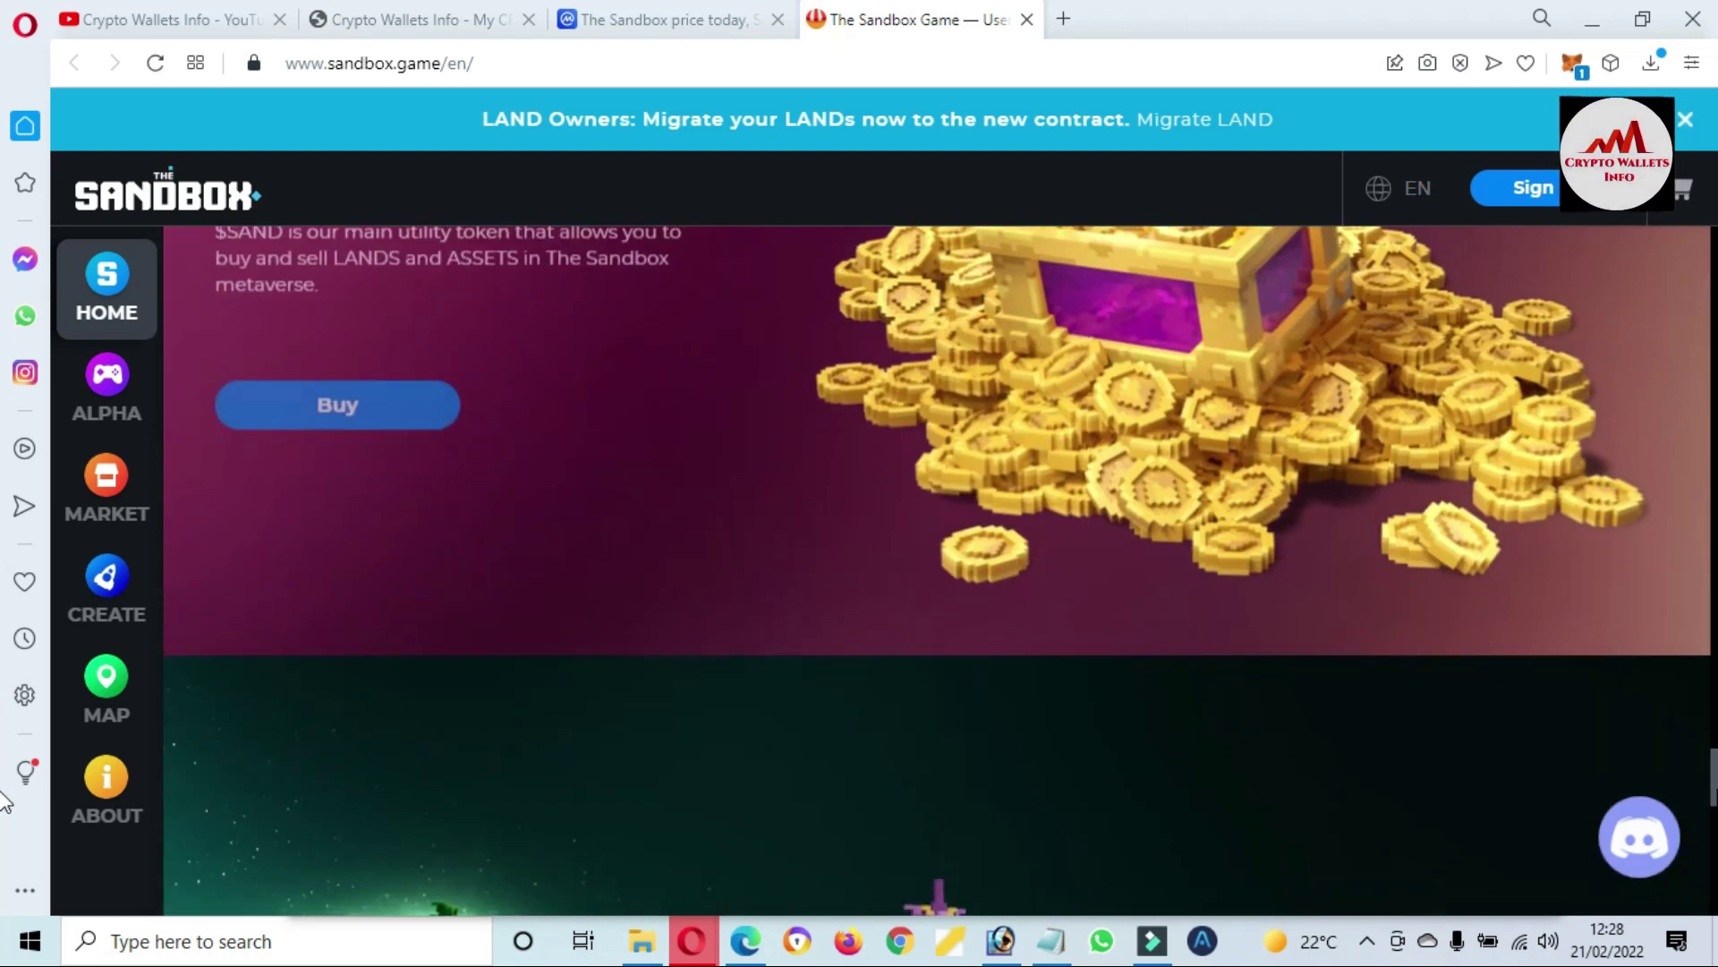
pyautogui.press('pagedown')
pyautogui.press('pageup')
pyautogui.press('pageup')
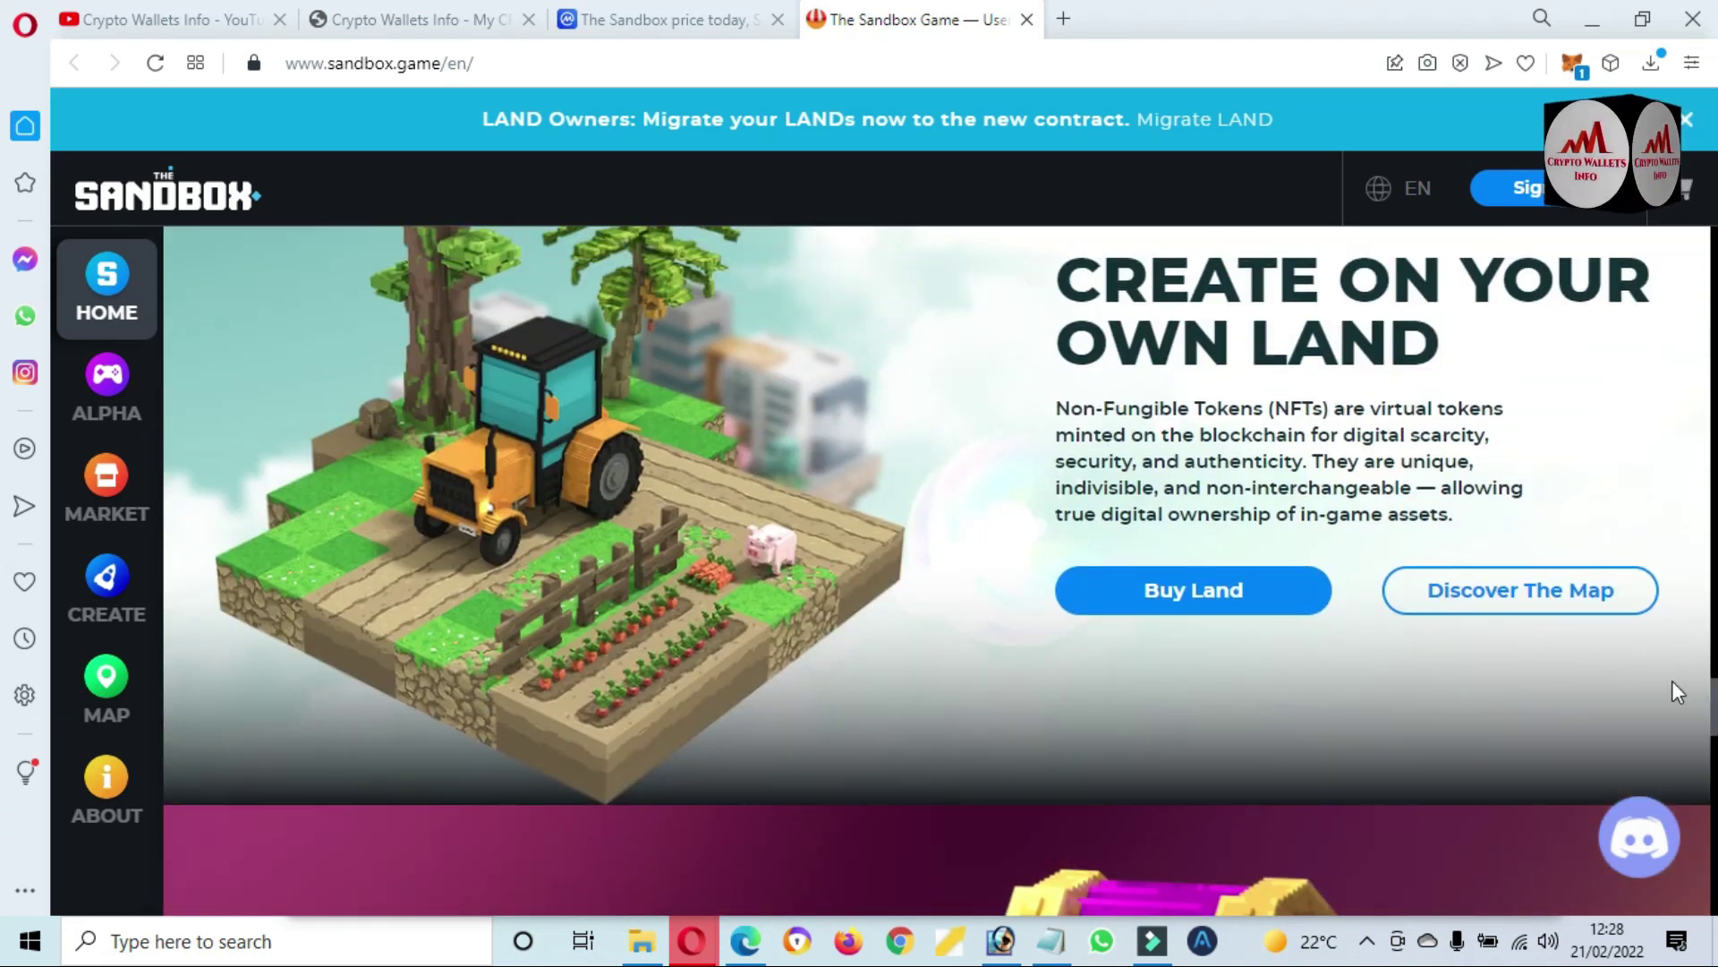
pyautogui.press('Down')
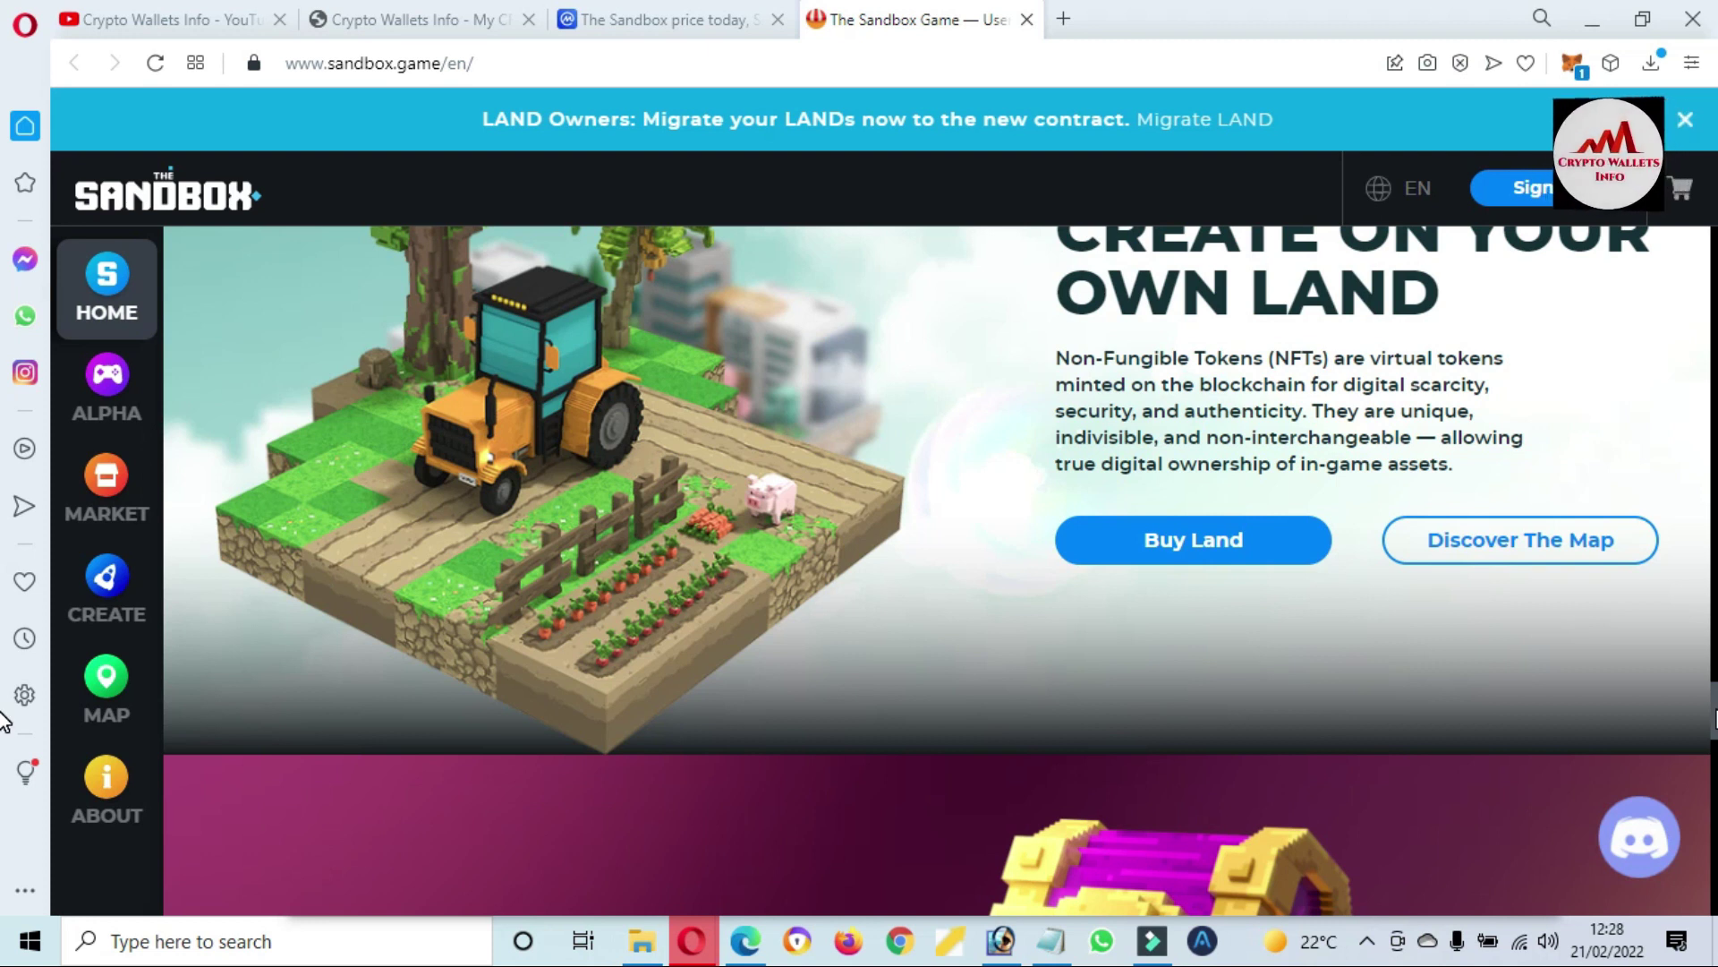
pyautogui.press('Down')
pyautogui.press('Down')
pyautogui.press('Down')
pyautogui.press('Down')
pyautogui.press('Down')
pyautogui.press('Down')
pyautogui.press('Down')
pyautogui.press('Down')
pyautogui.press('Down')
pyautogui.press('Down')
pyautogui.press('Down')
pyautogui.press('Down')
pyautogui.press('Down')
pyautogui.press('Down')
pyautogui.press('Down')
pyautogui.press('Down')
pyautogui.press('Down')
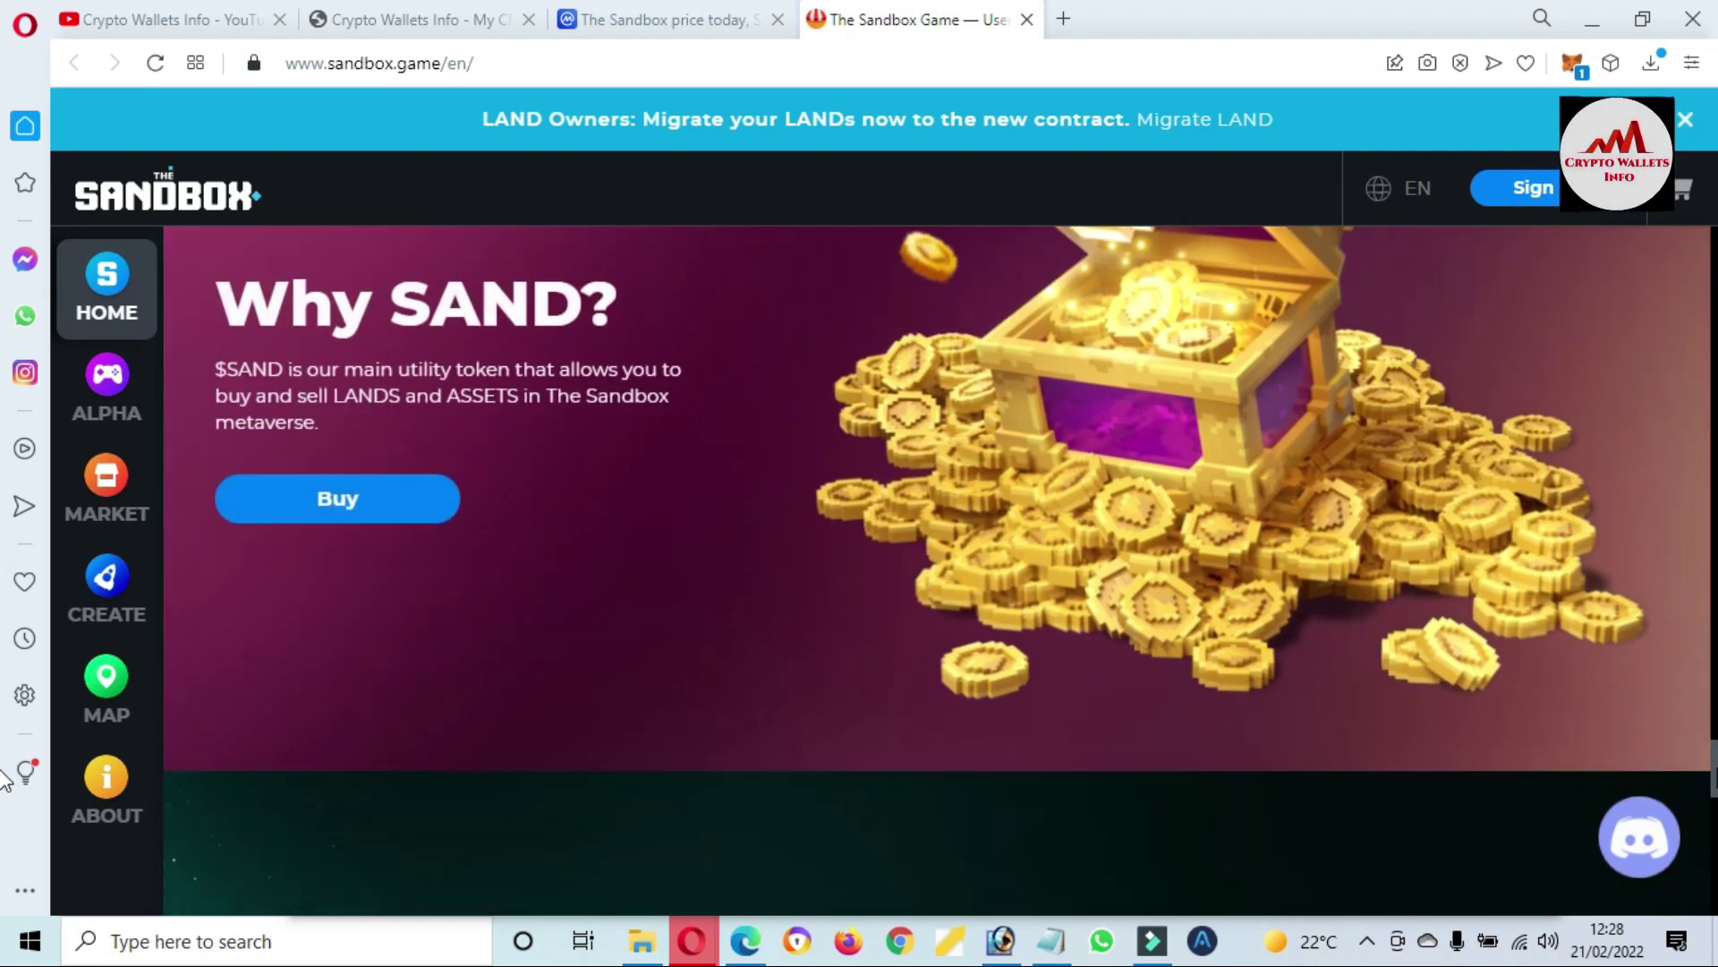
pyautogui.press('Down')
pyautogui.press('Down')
pyautogui.press('Down')
pyautogui.press('Down')
pyautogui.press('Down')
pyautogui.press('Down')
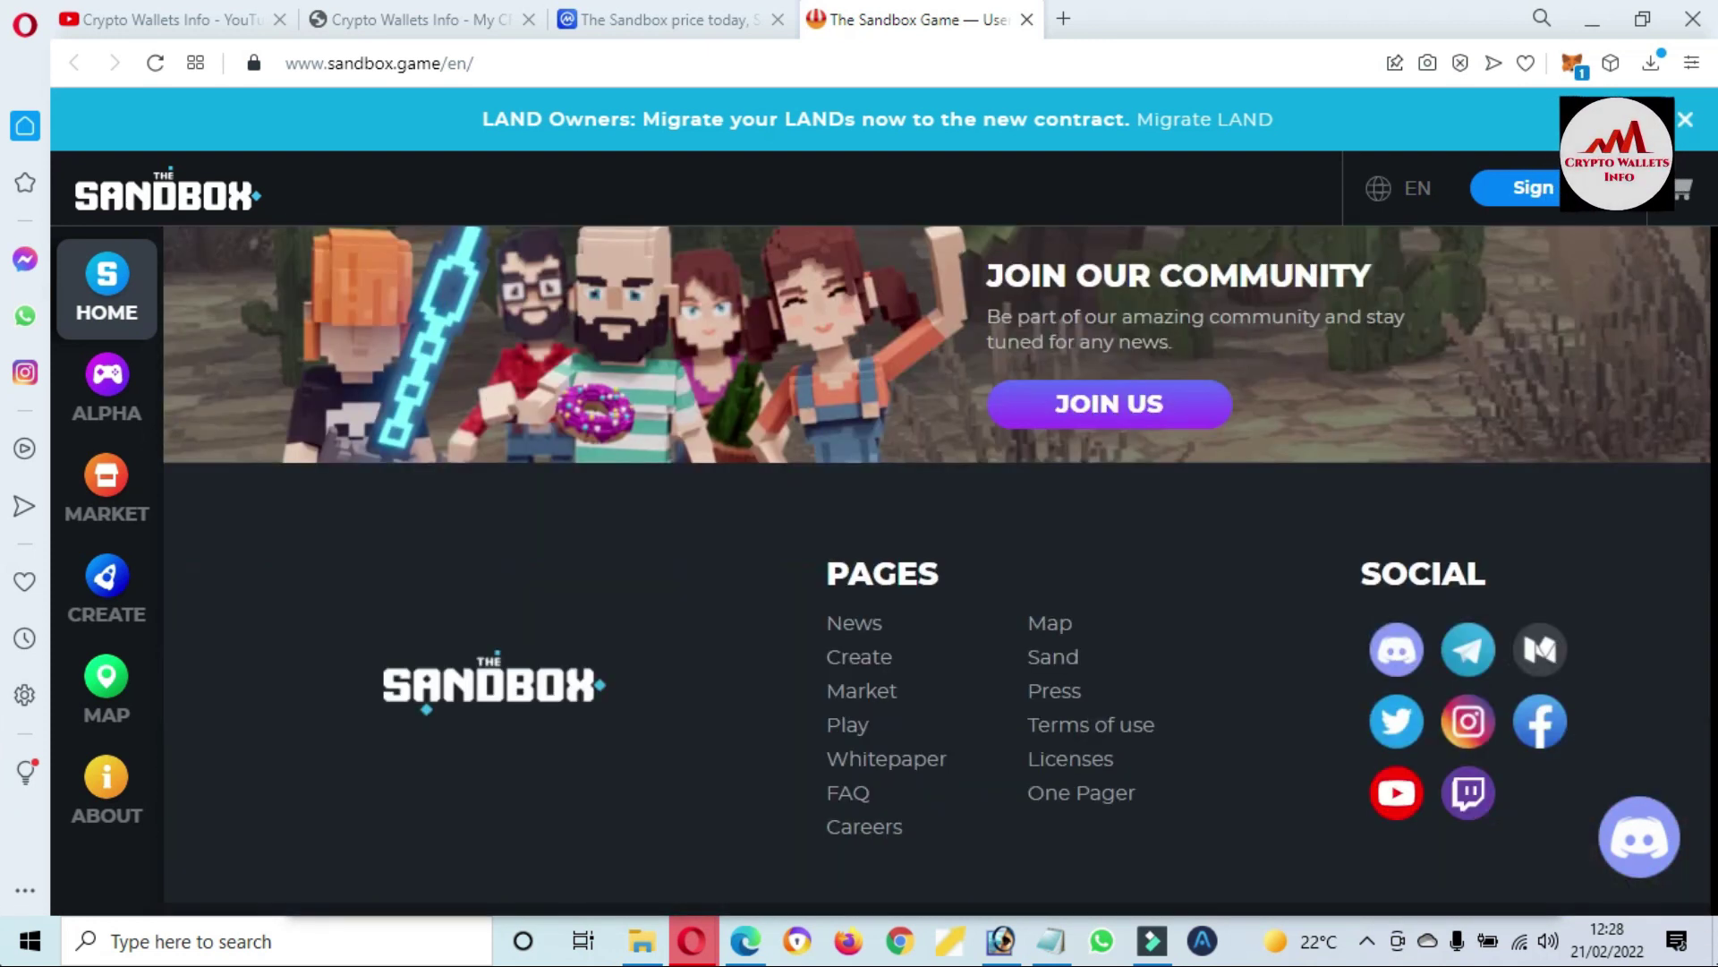
pyautogui.press('Home')
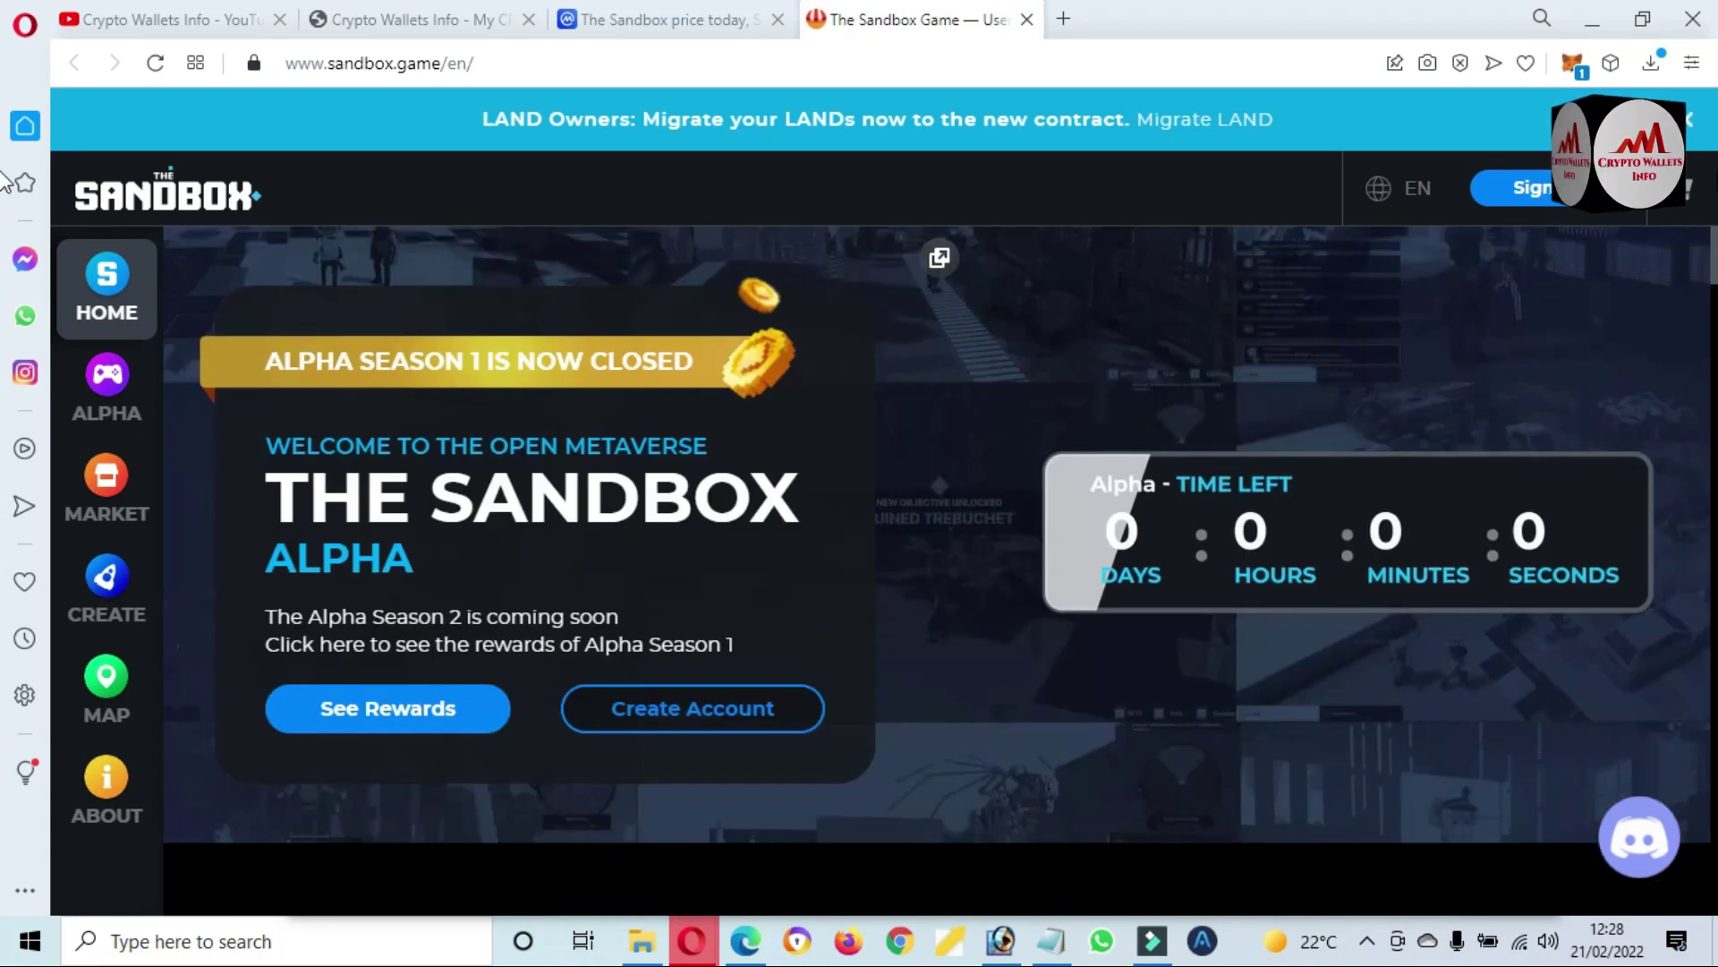
# Step: Open and close the Log in or Create an account window, then return to the CoinMarketCap SAND tab
pyautogui.click(1512, 188)
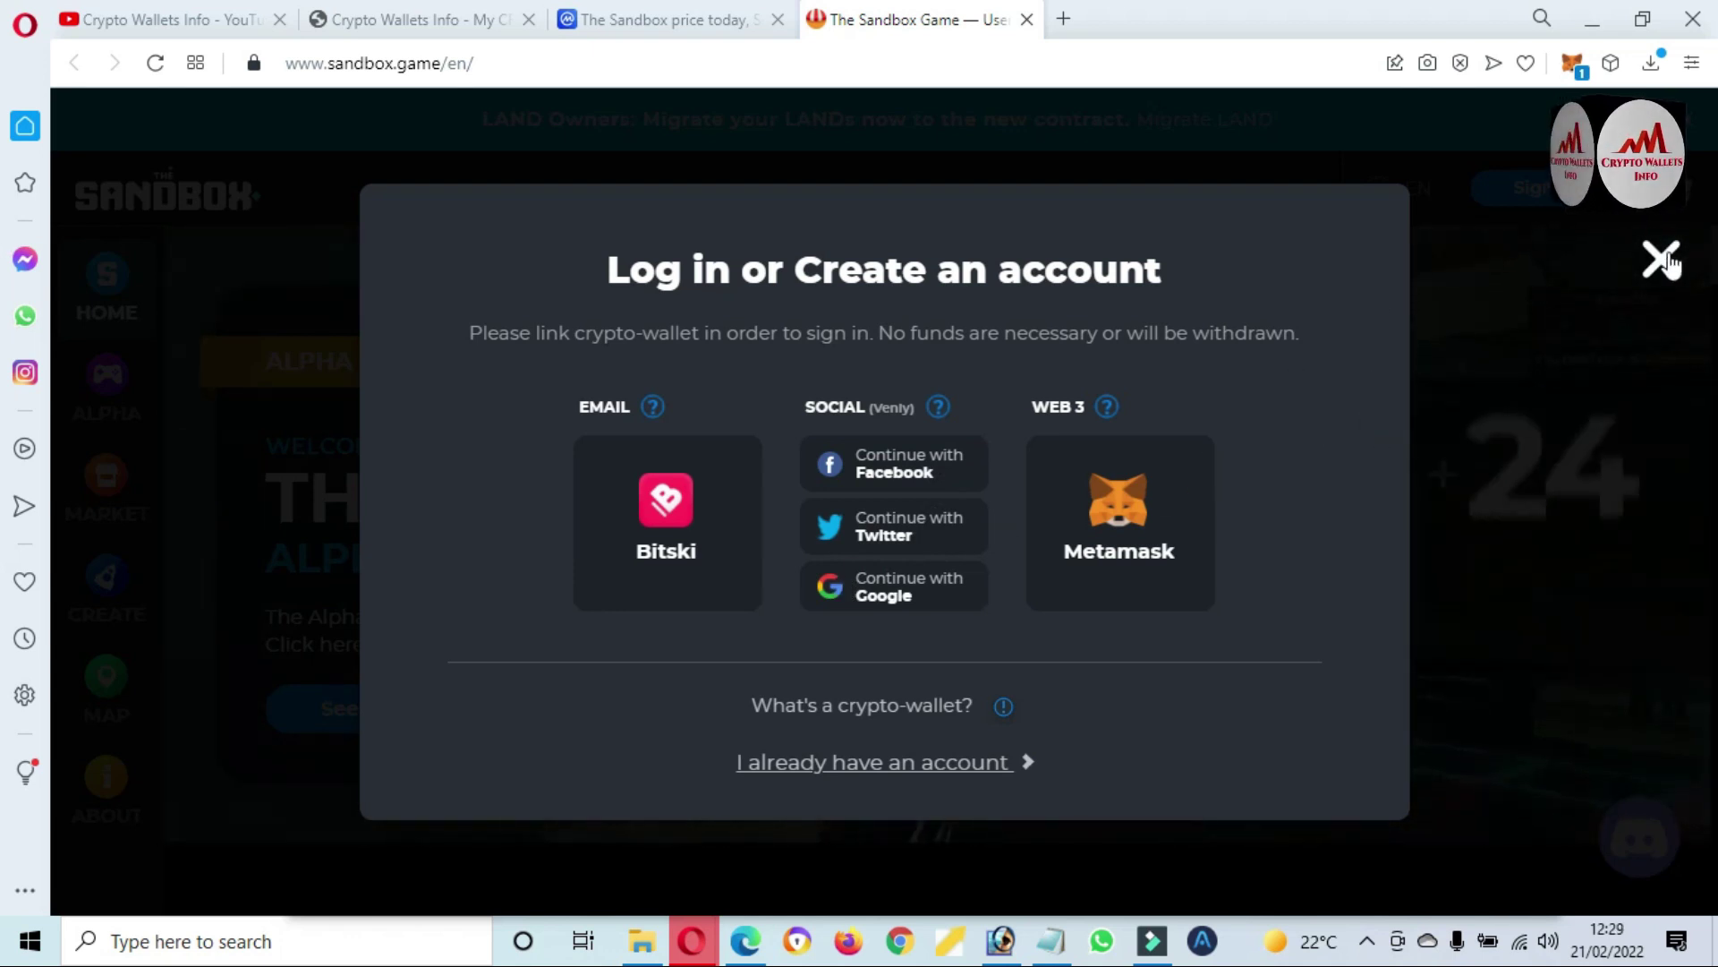
pyautogui.click(1663, 259)
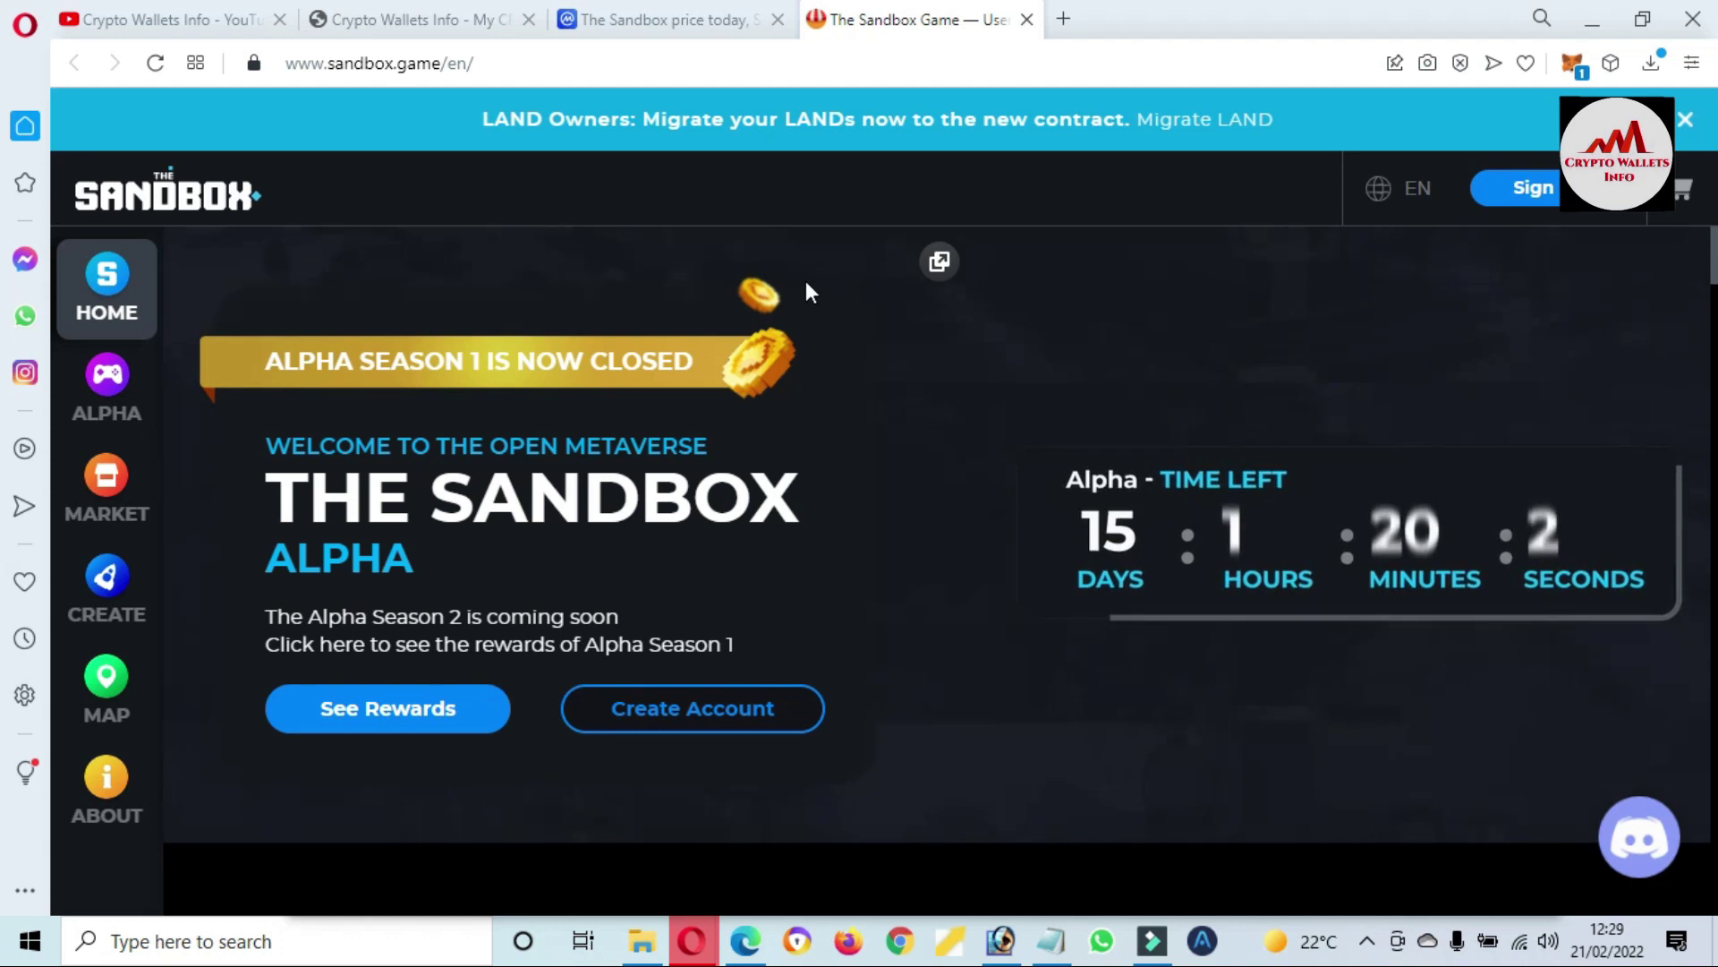
pyautogui.click(640, 16)
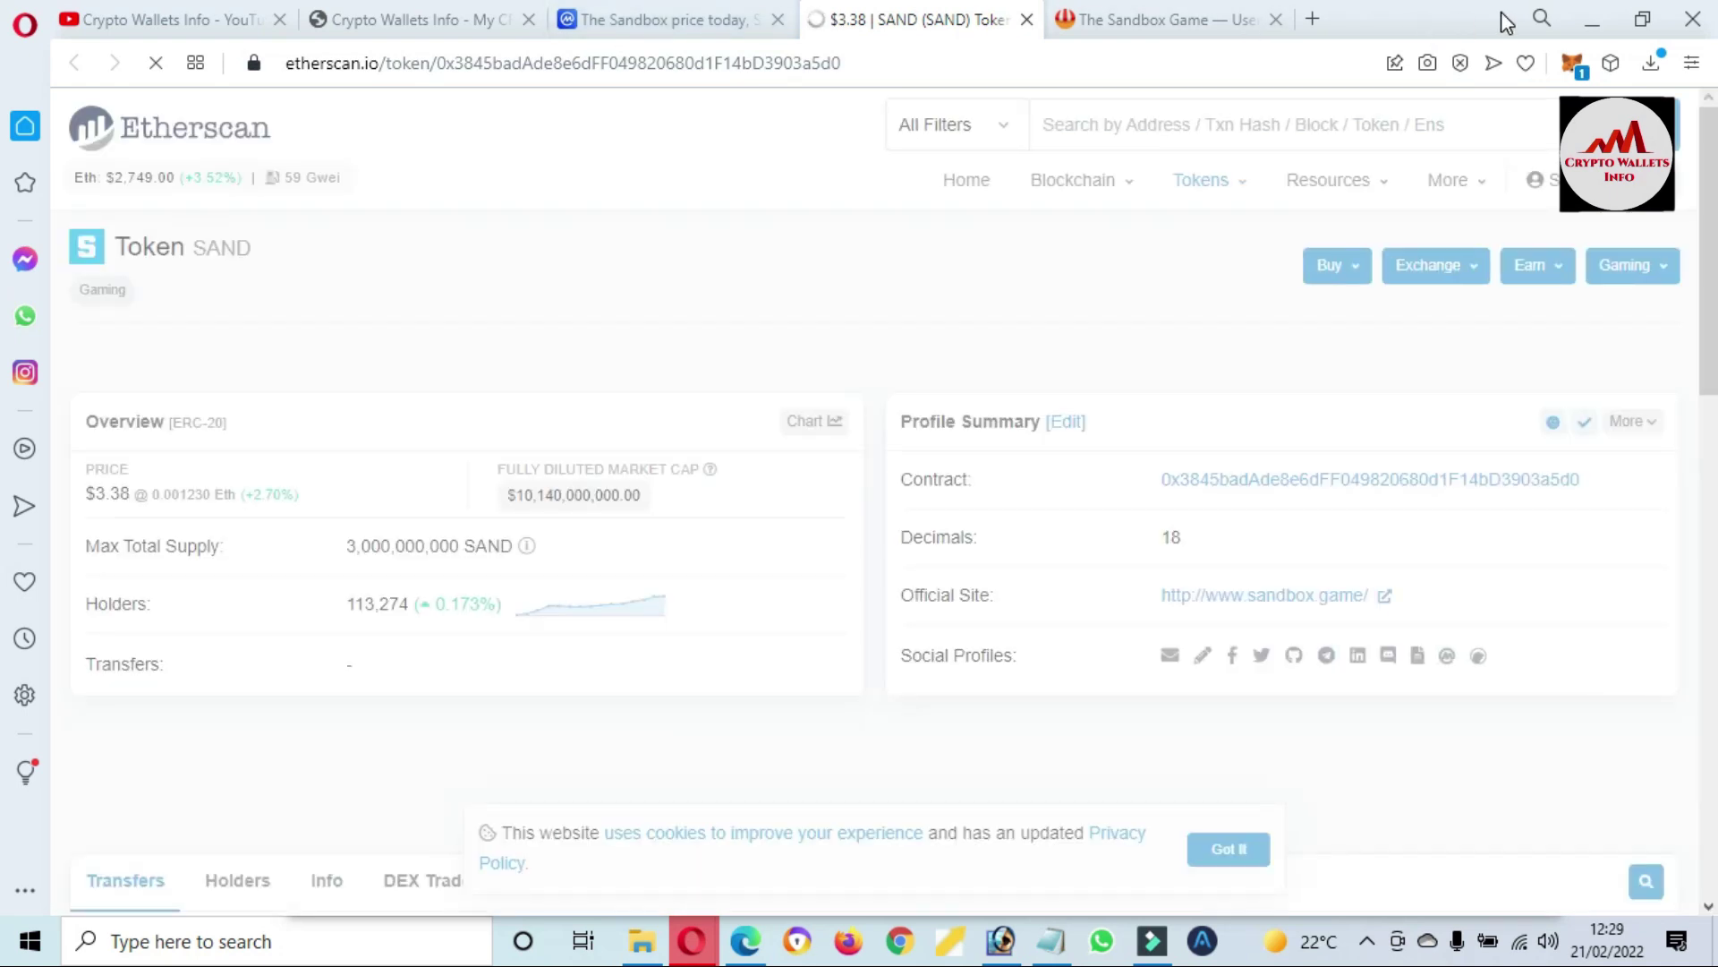
# Step: Select and copy the SAND contract address from Etherscan's Profile Summary
pyautogui.moveTo(1334, 179)
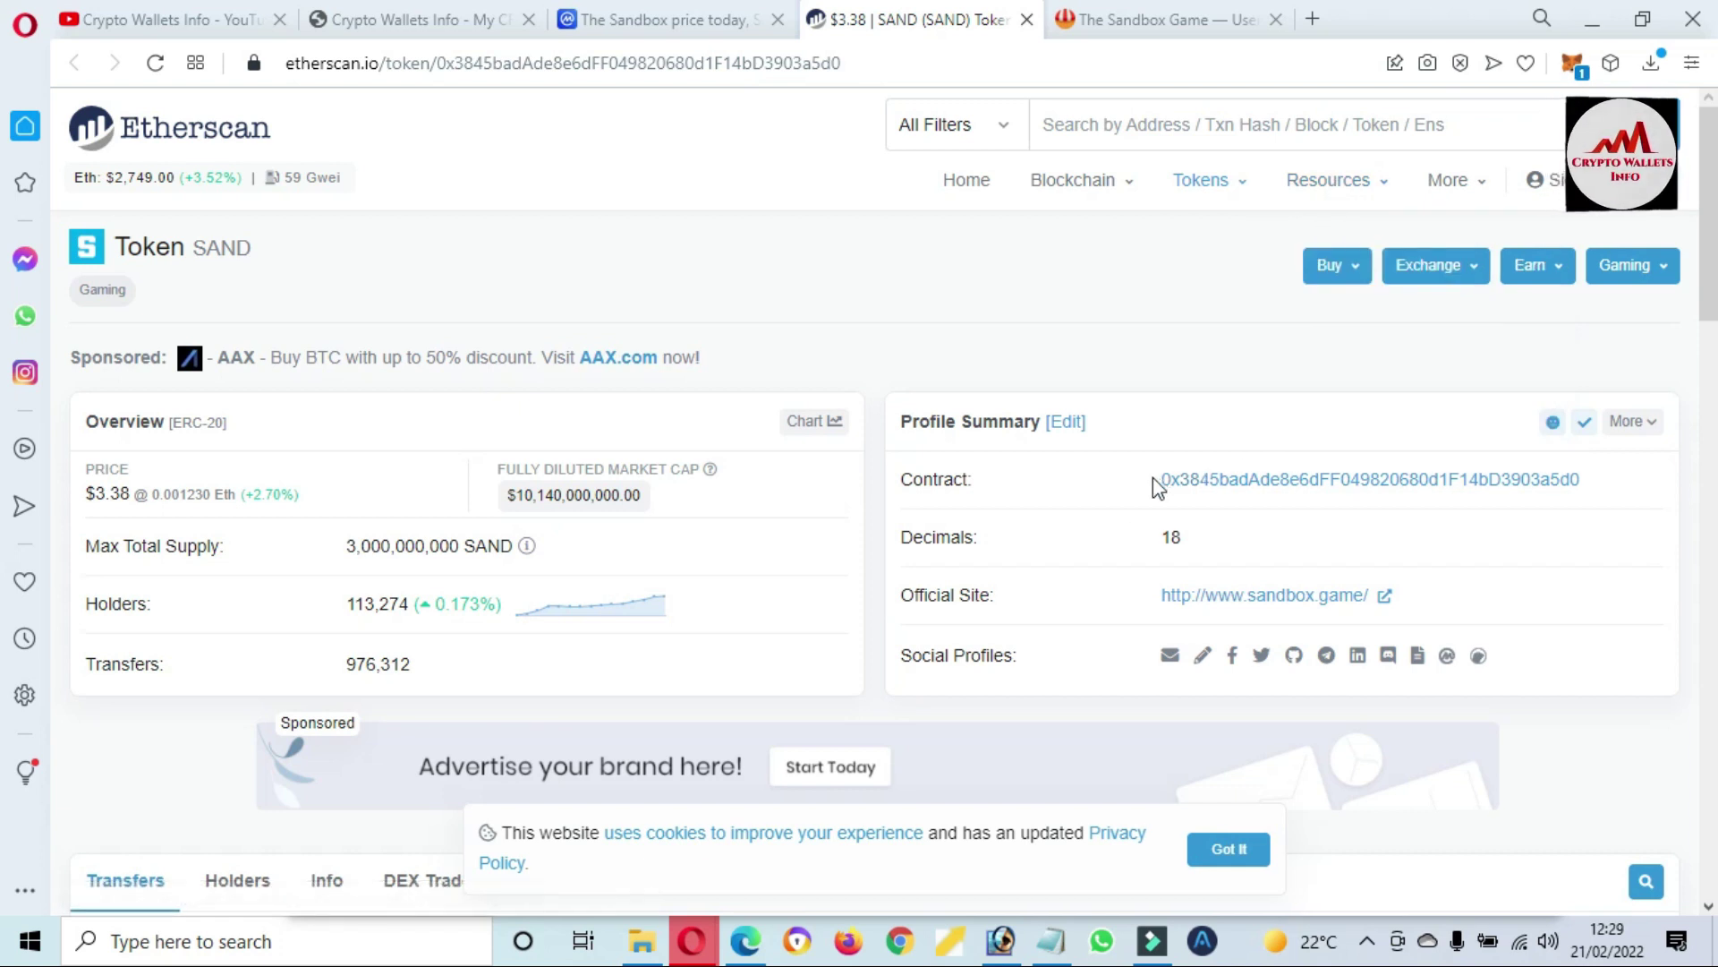
pyautogui.moveTo(1153, 479); pyautogui.dragTo(1598, 483)
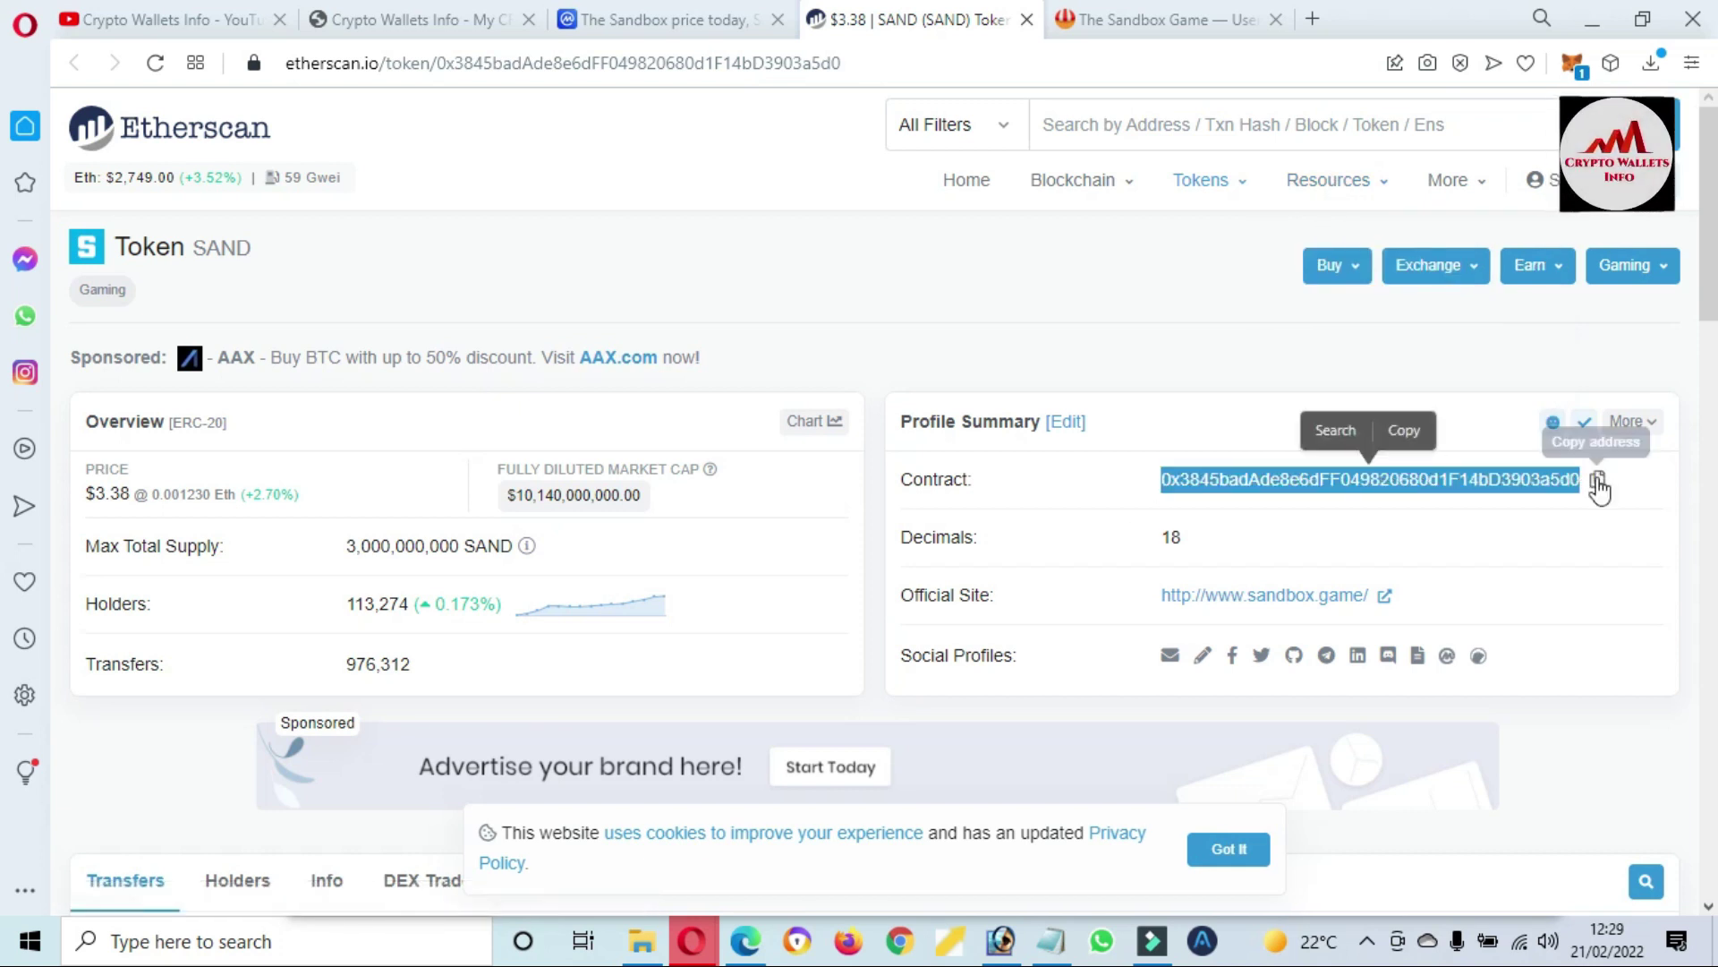
pyautogui.click(1598, 482)
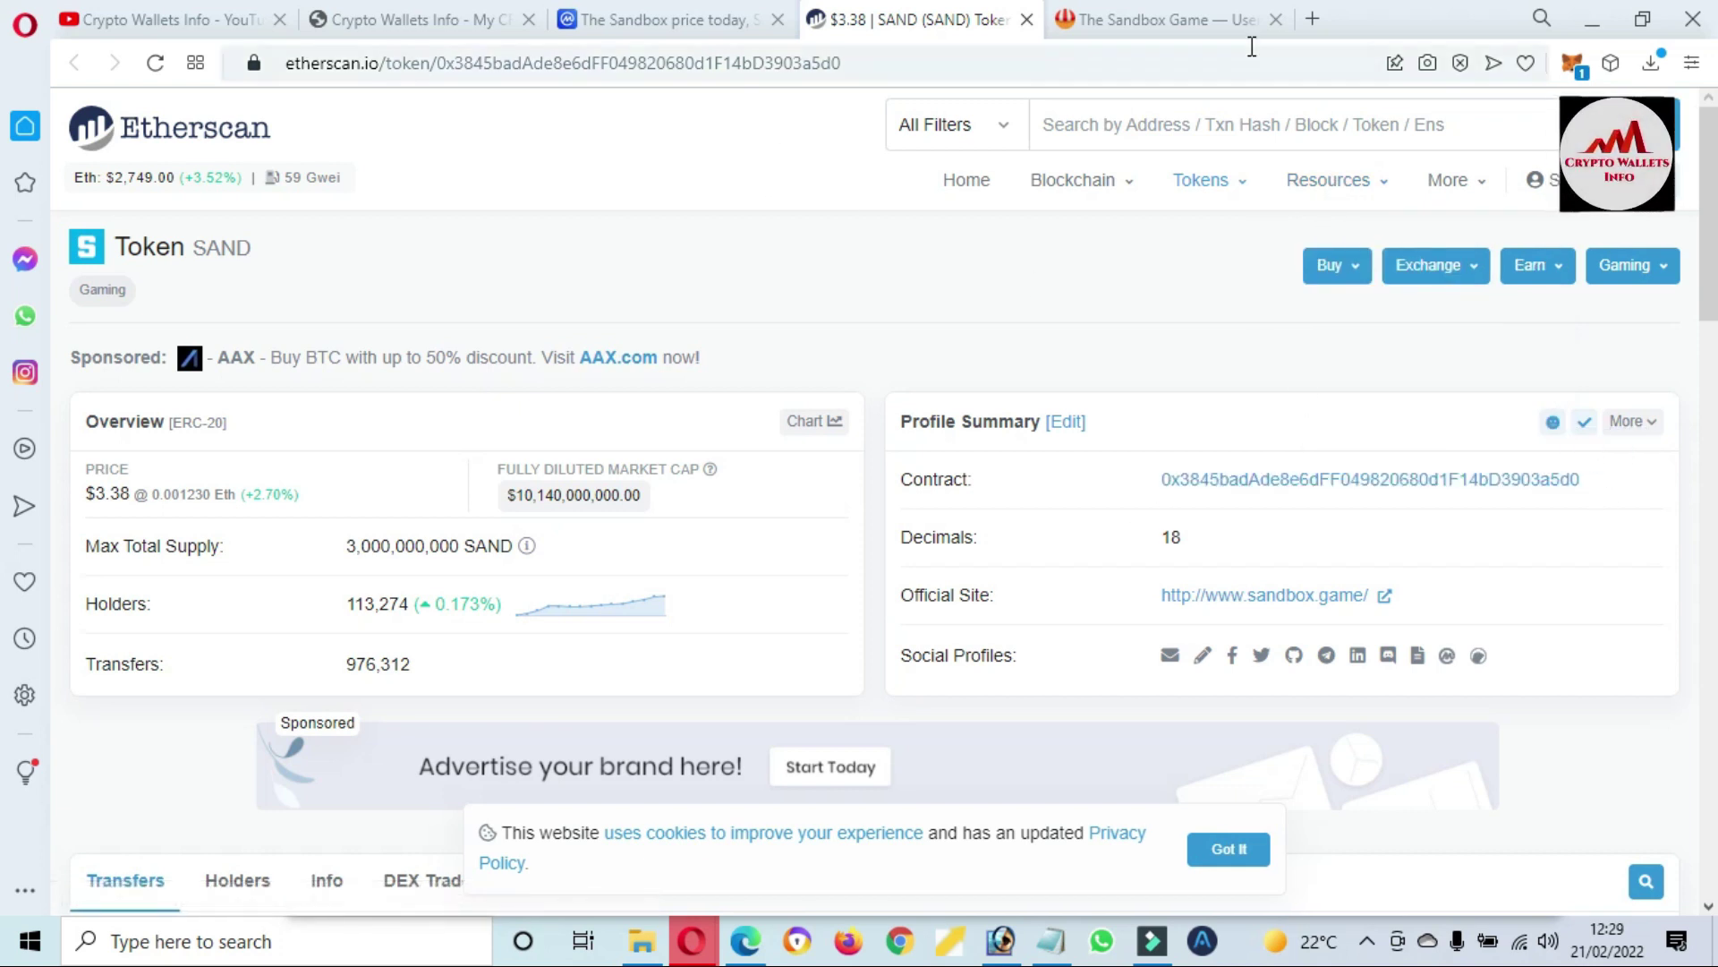
# Step: Decline MetaMask's network-switch request and expand the wallet into its own browser tab
pyautogui.click(1574, 64)
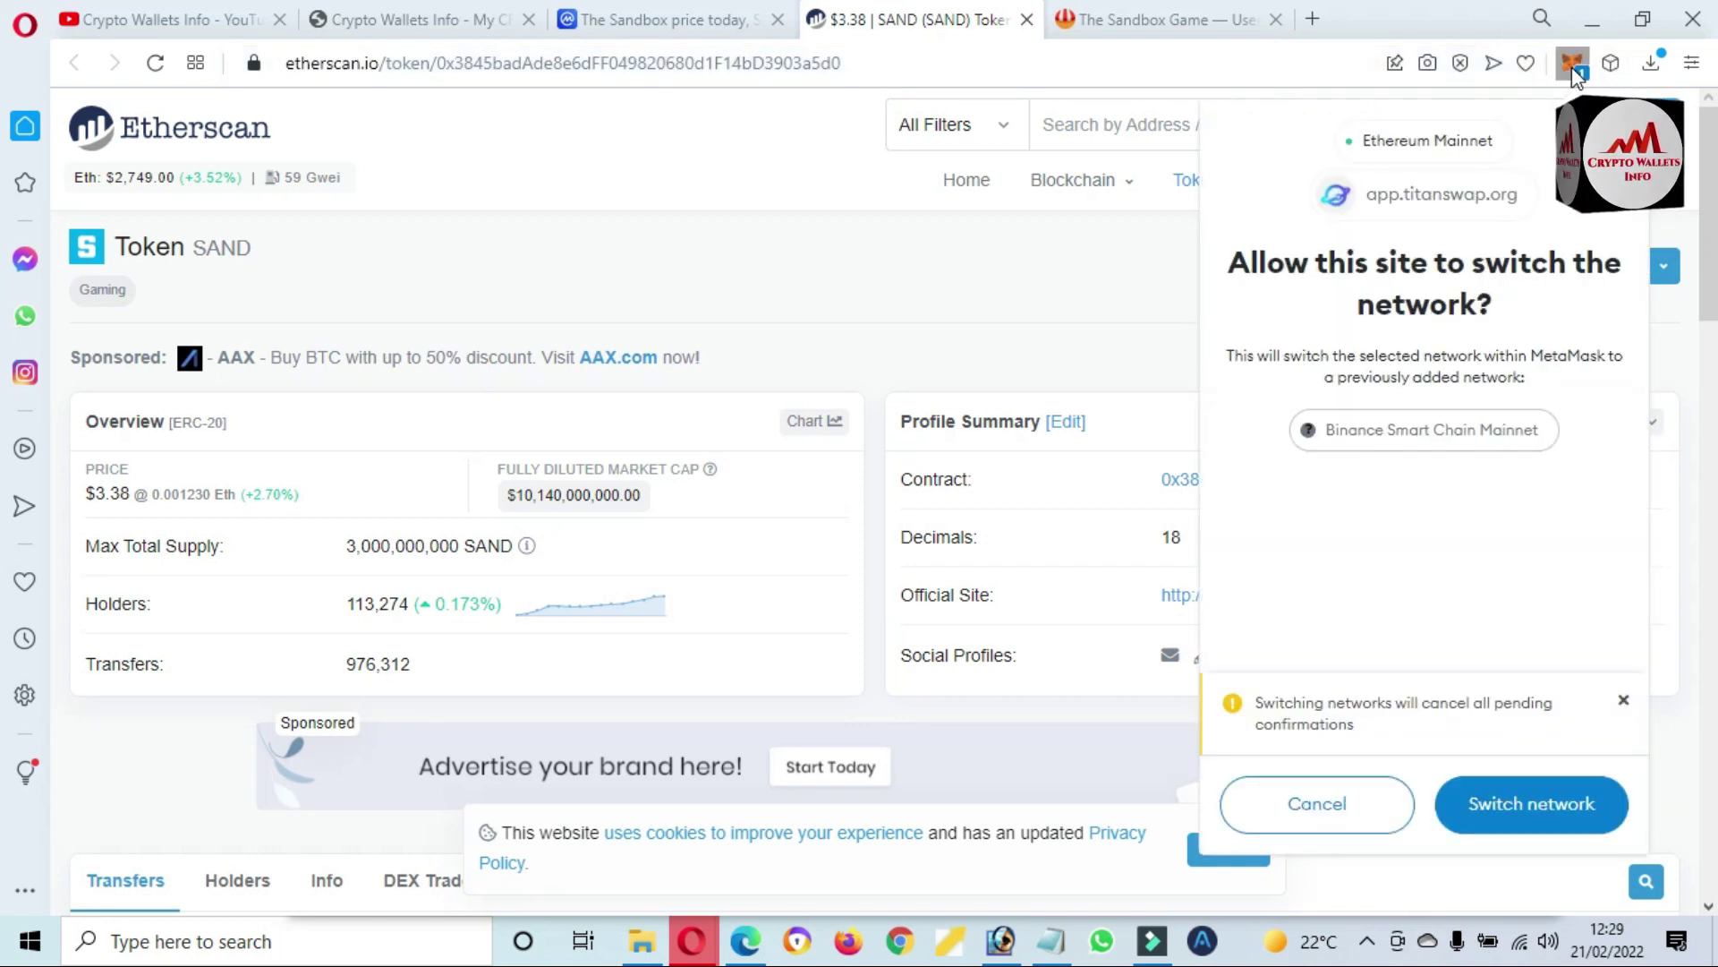
pyautogui.click(1326, 803)
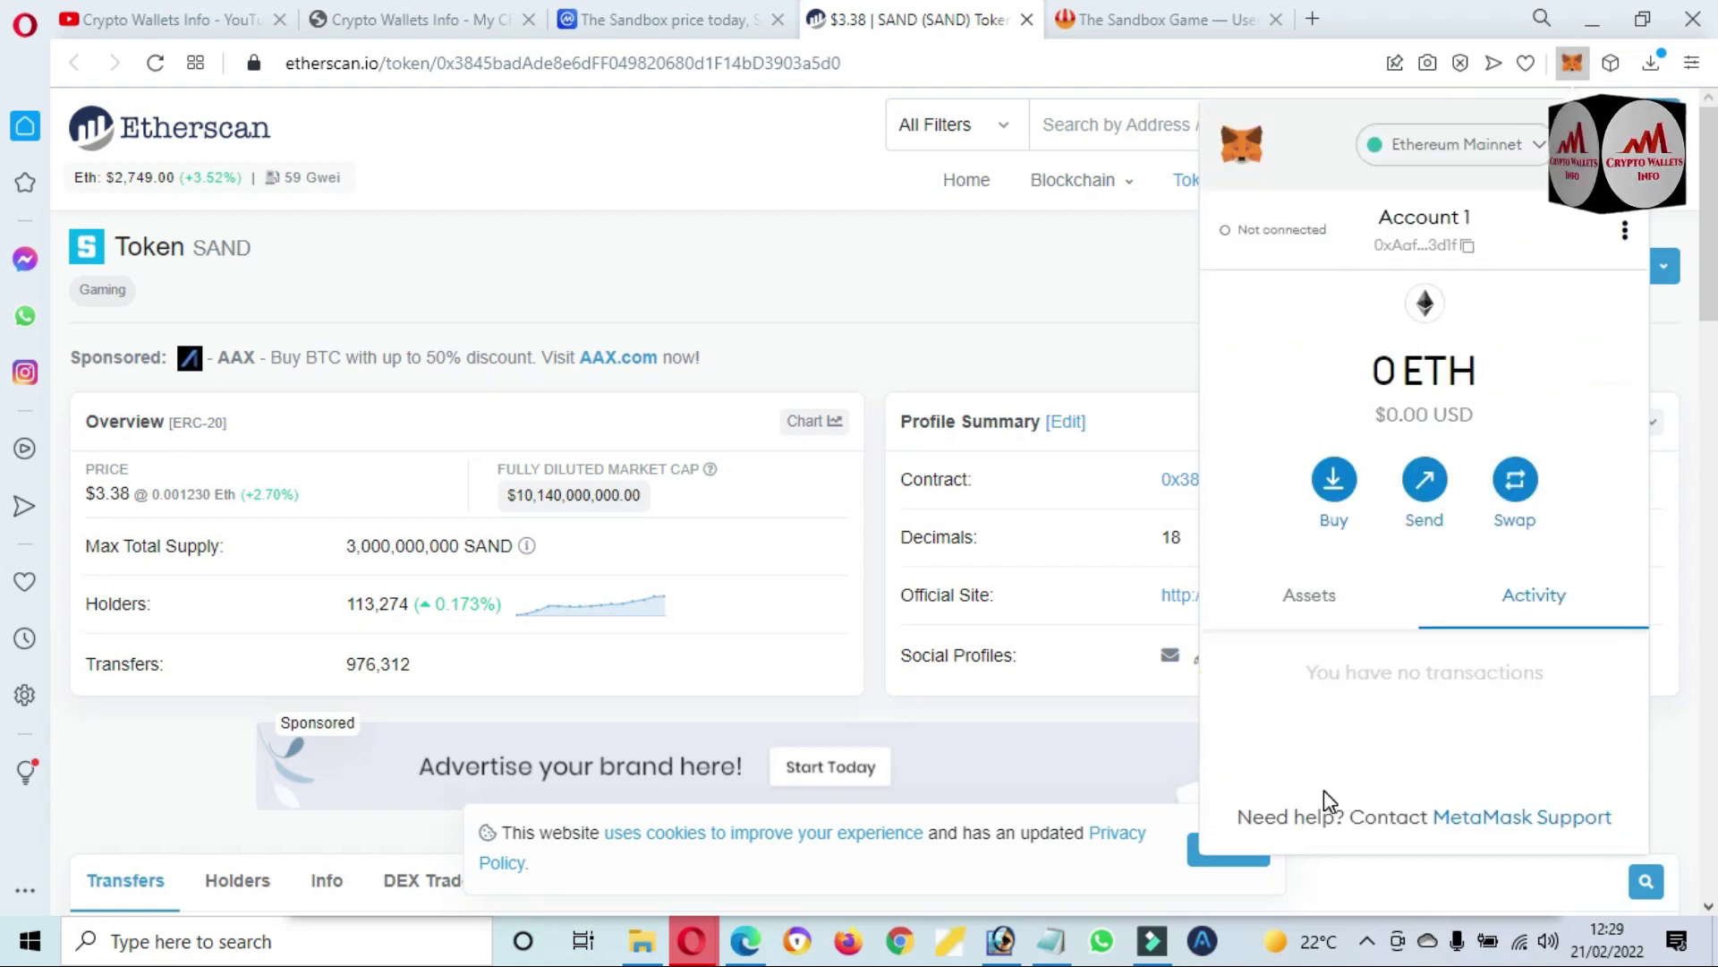
pyautogui.click(1626, 232)
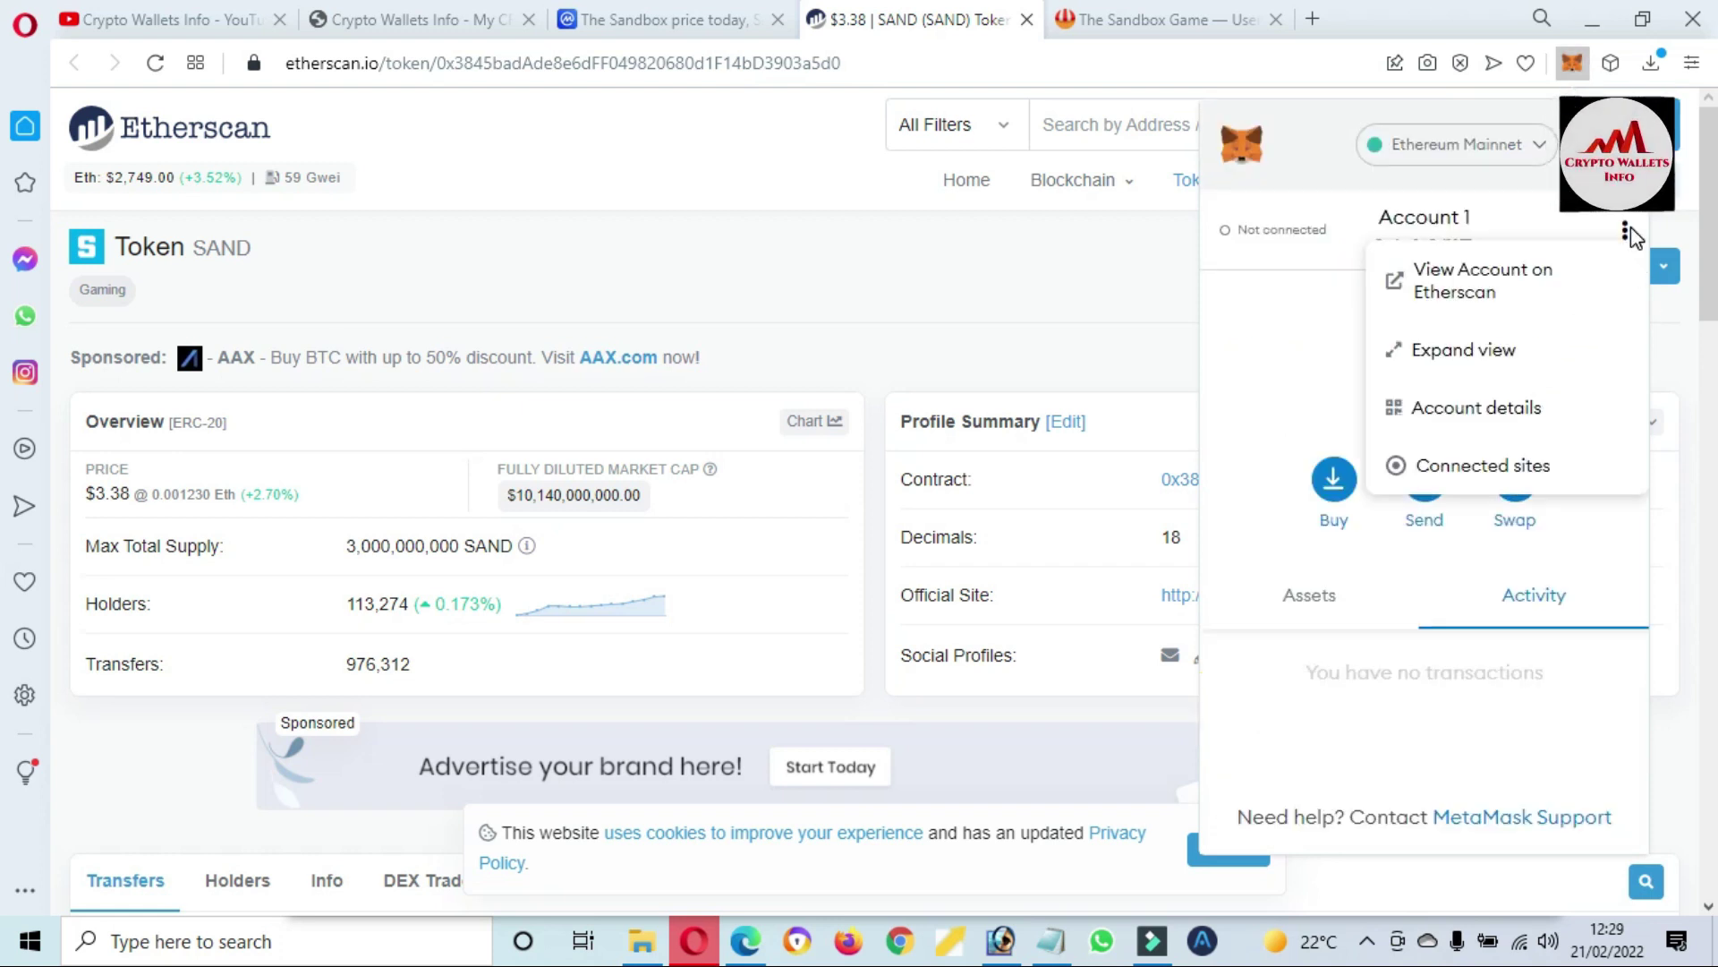
pyautogui.click(1497, 351)
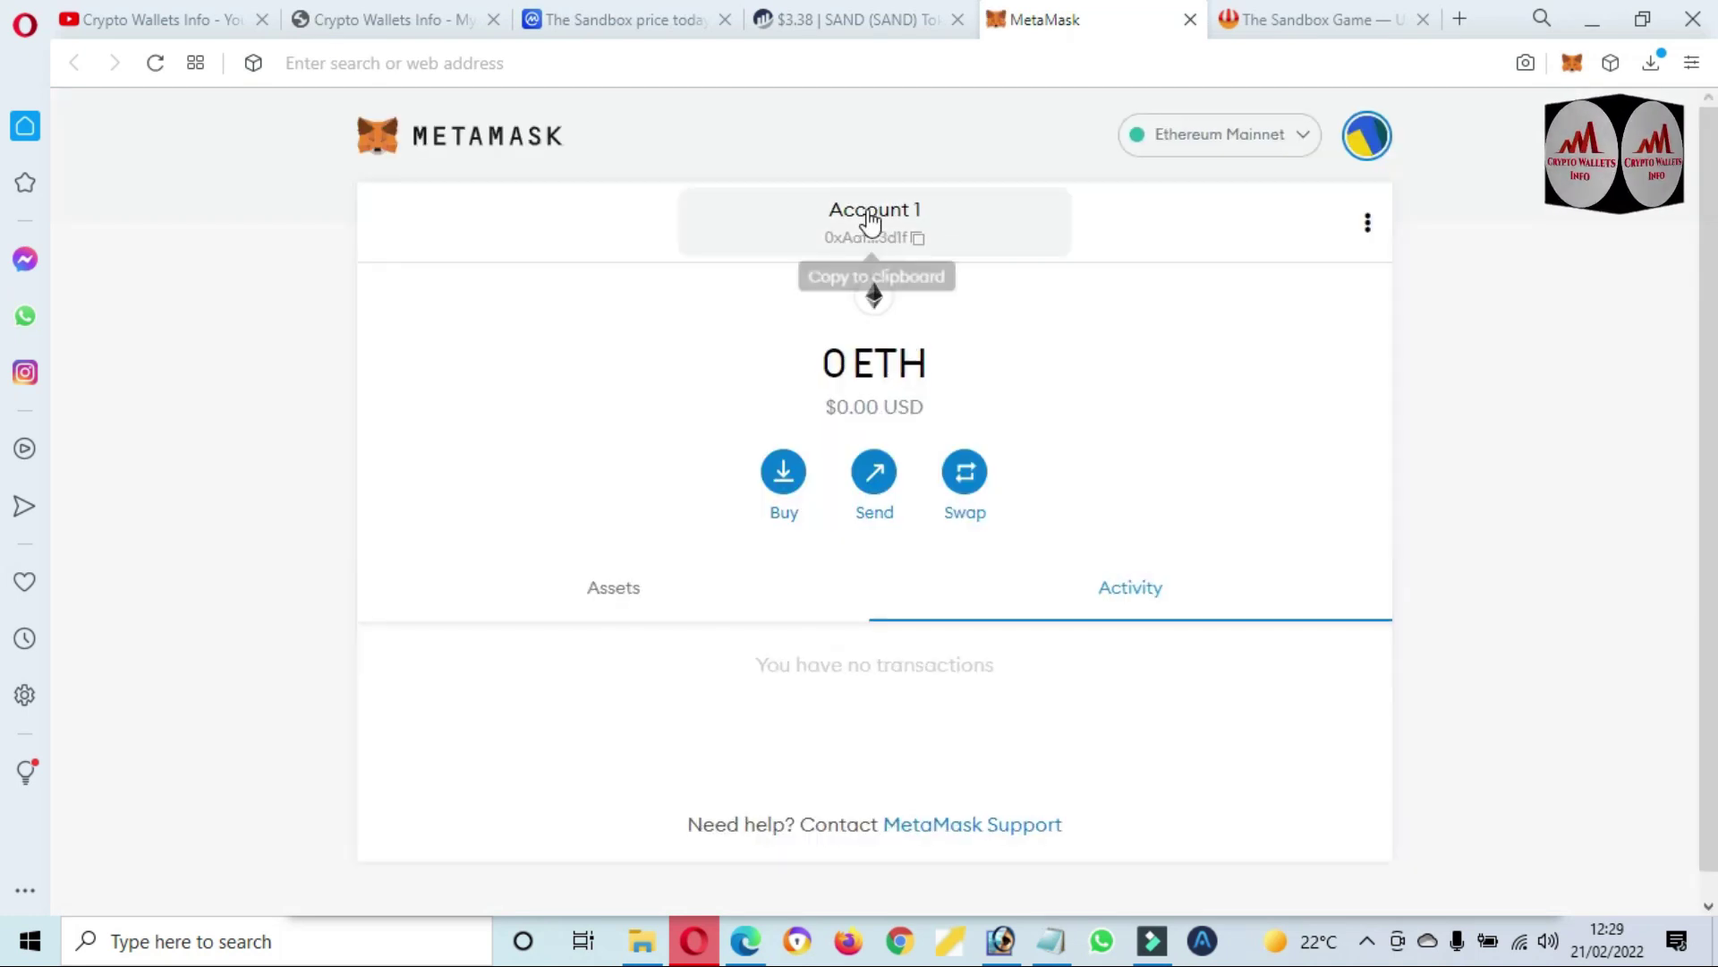
# Step: Show Account 1's assets and scroll through LINK, MANA, GALA and USDT, all at zero
pyautogui.scroll(-1, 588, 535)
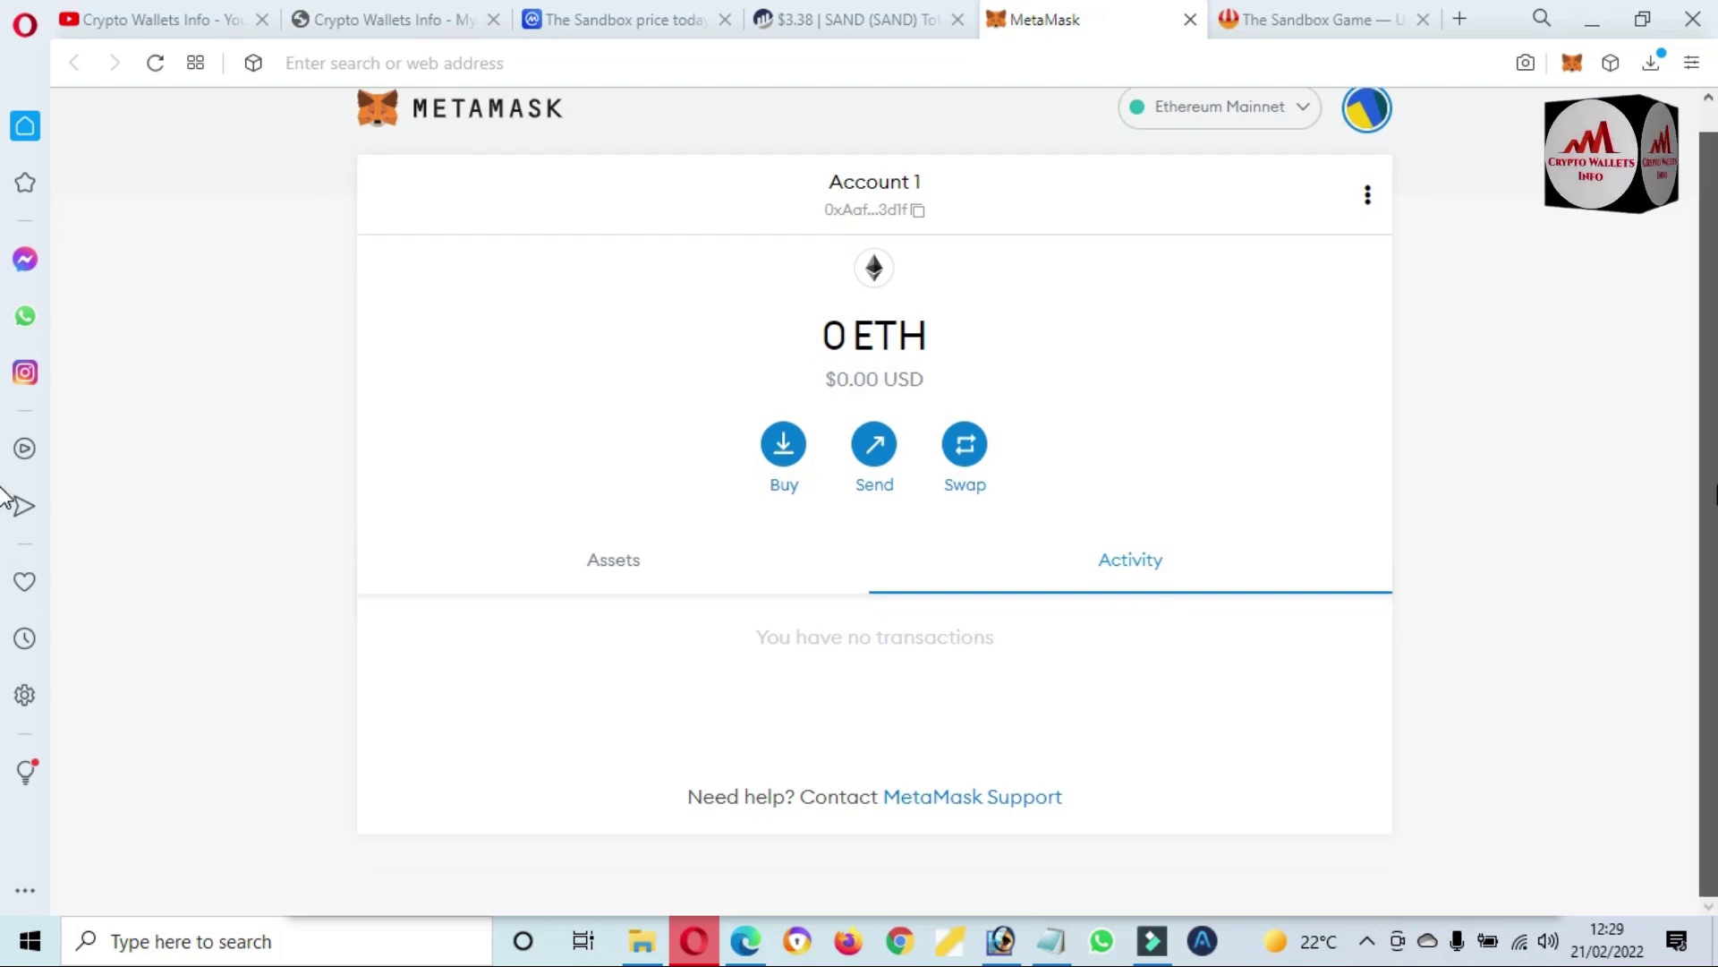
pyautogui.click(593, 570)
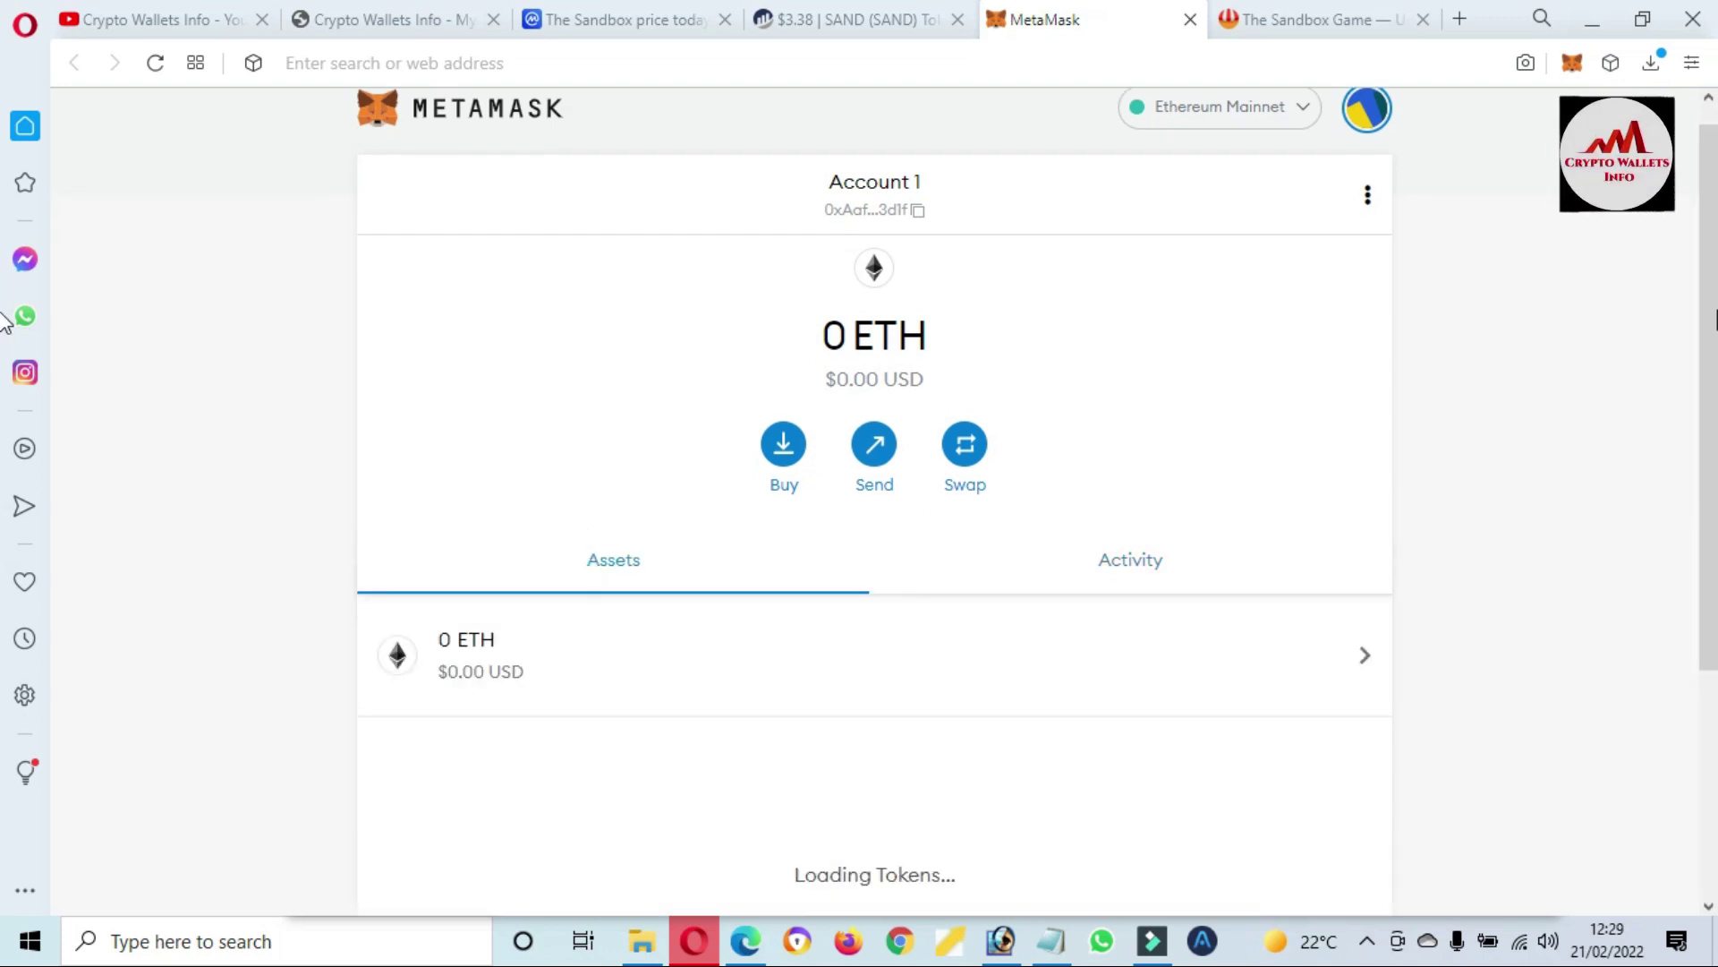
pyautogui.scroll(-5, 7, 447)
pyautogui.scroll(-2, 7, 662)
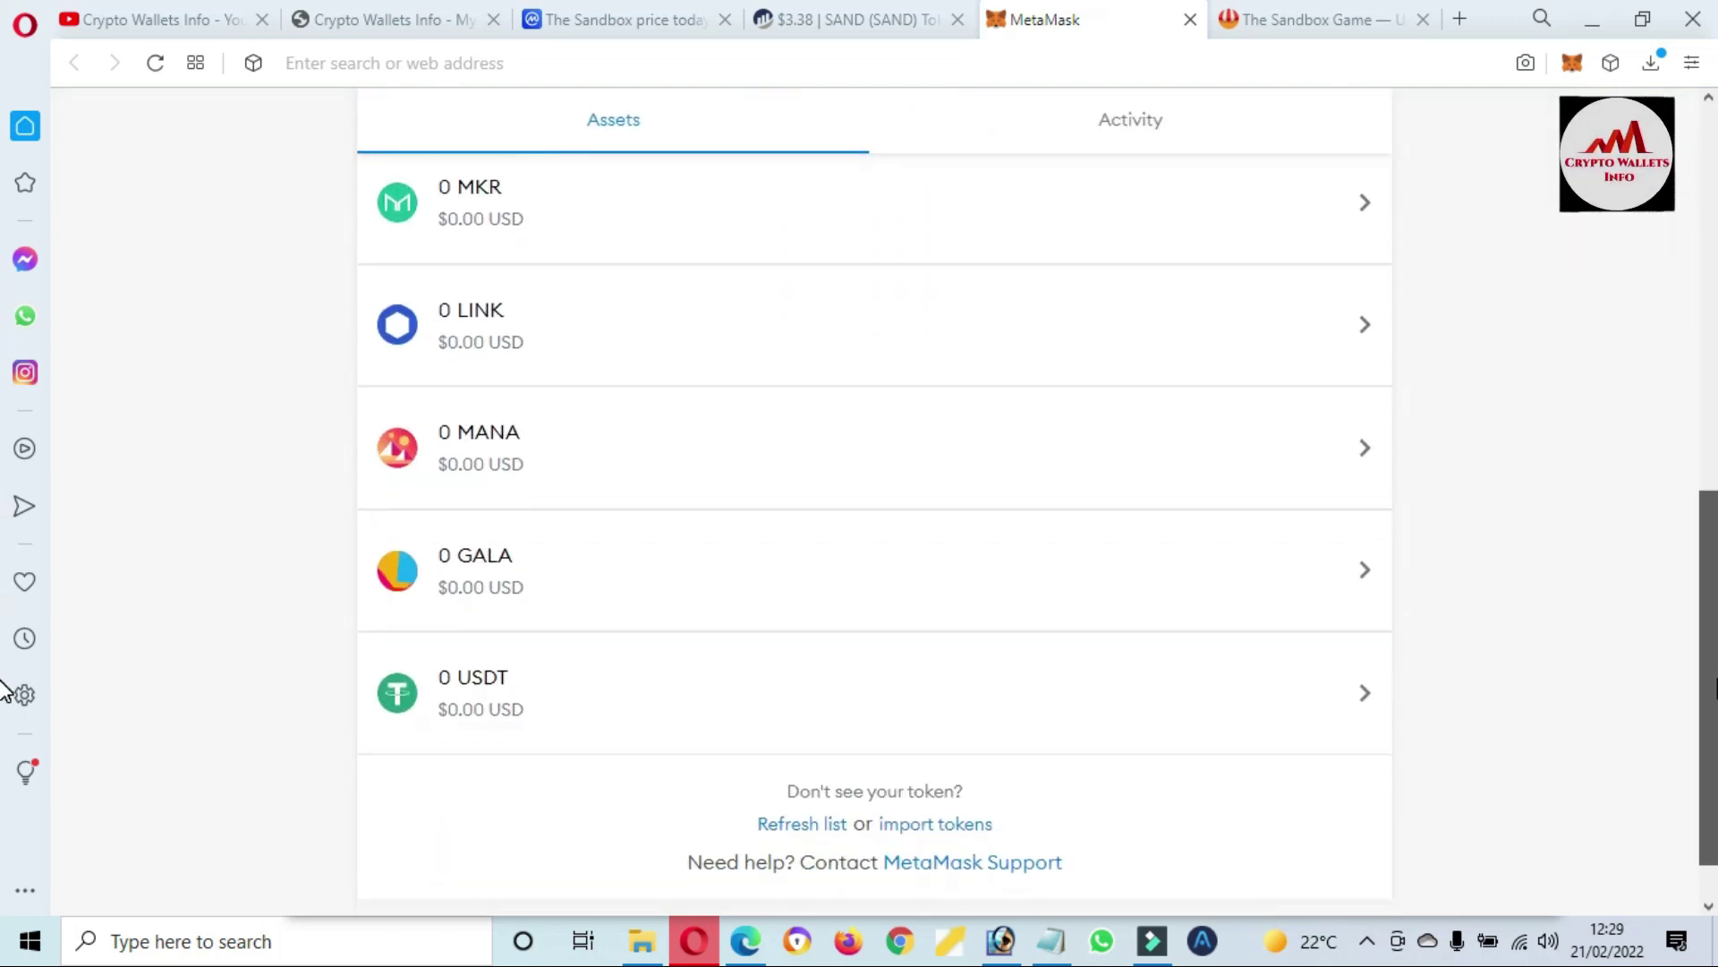
pyautogui.scroll(1, 5, 660)
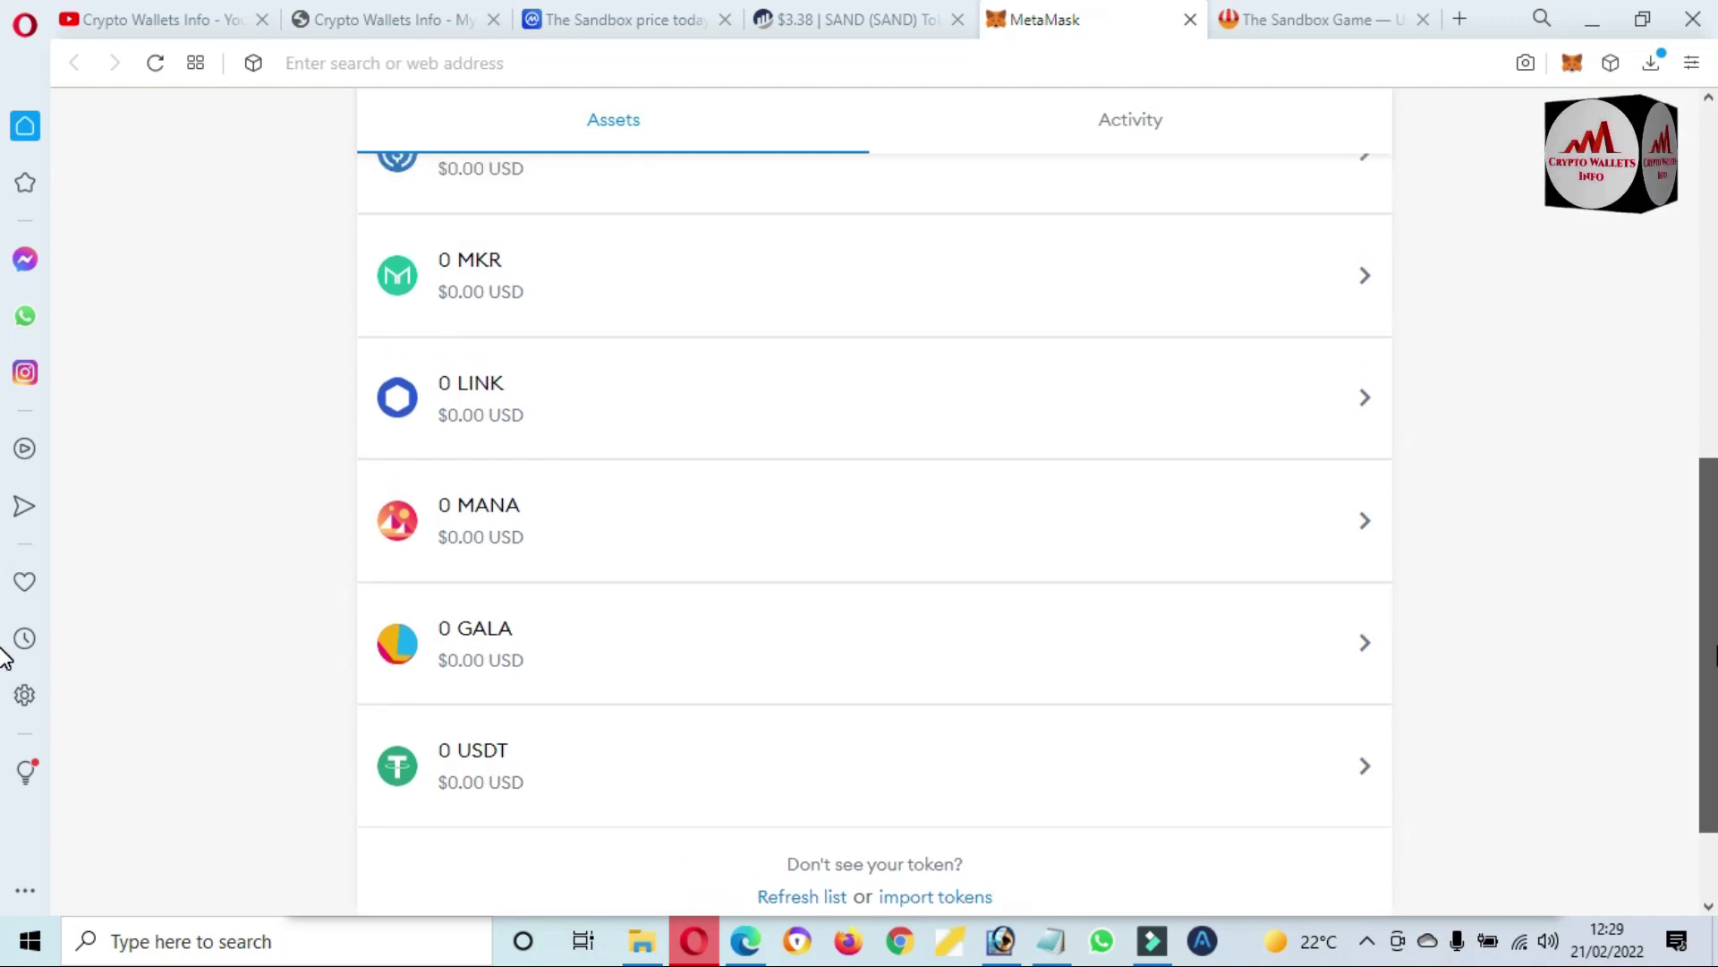
pyautogui.scroll(-2, 5, 657)
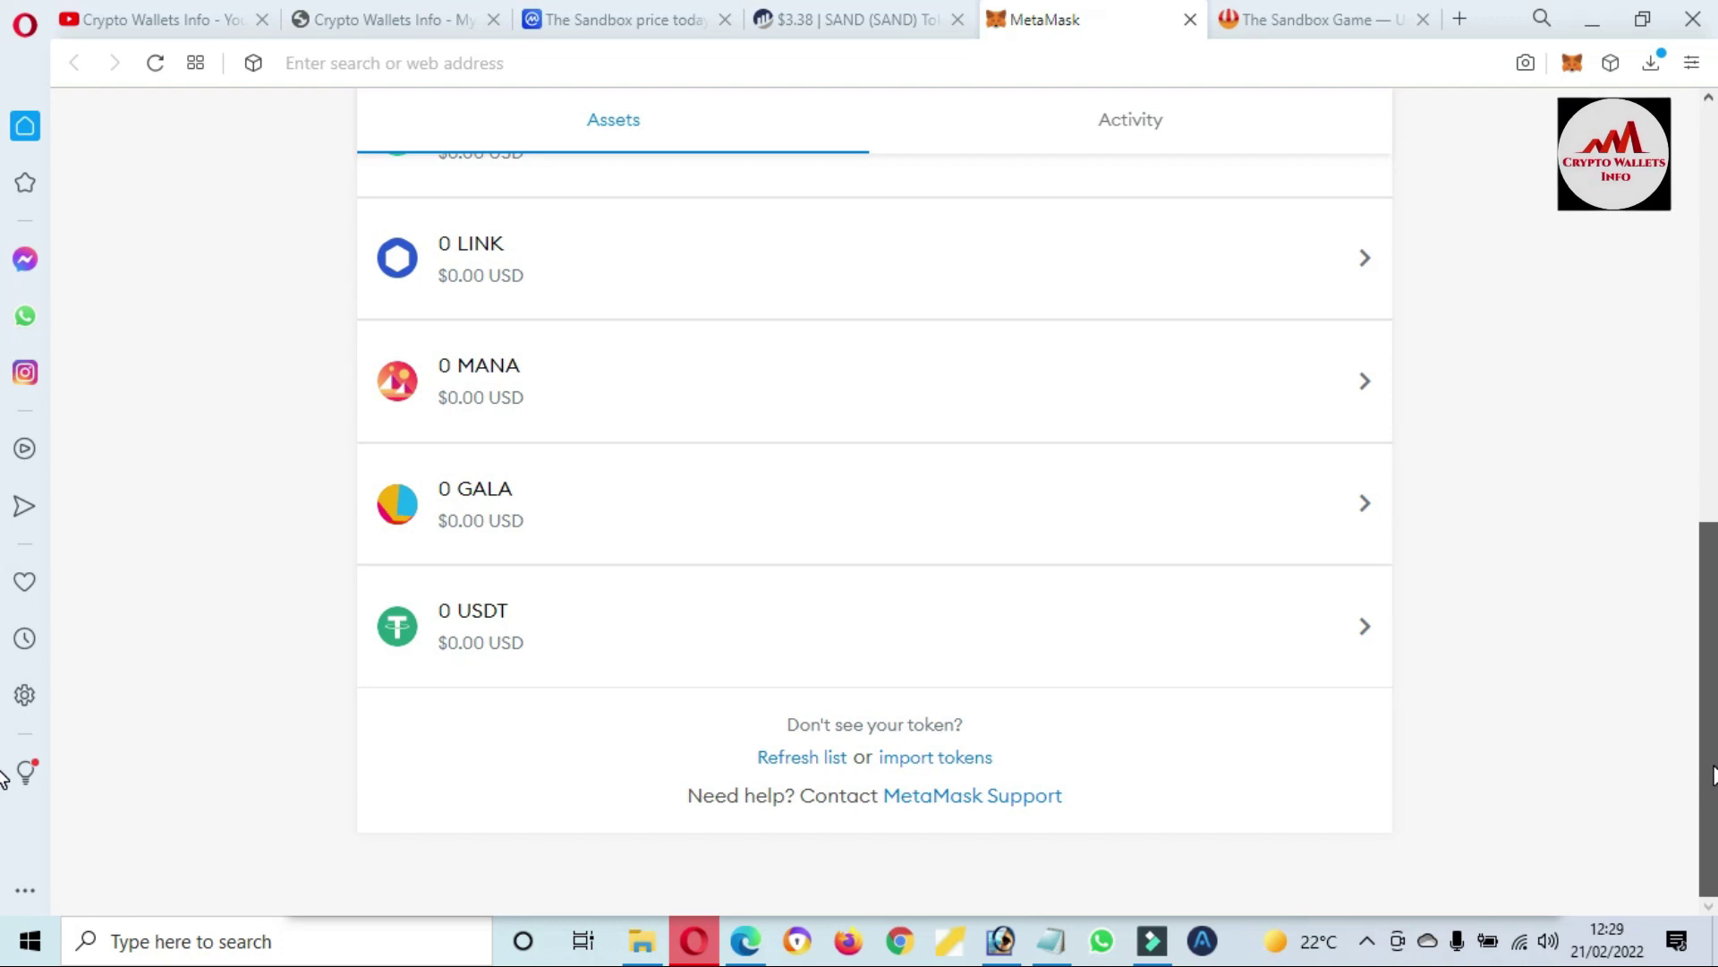
pyautogui.scroll(3, 4, 707)
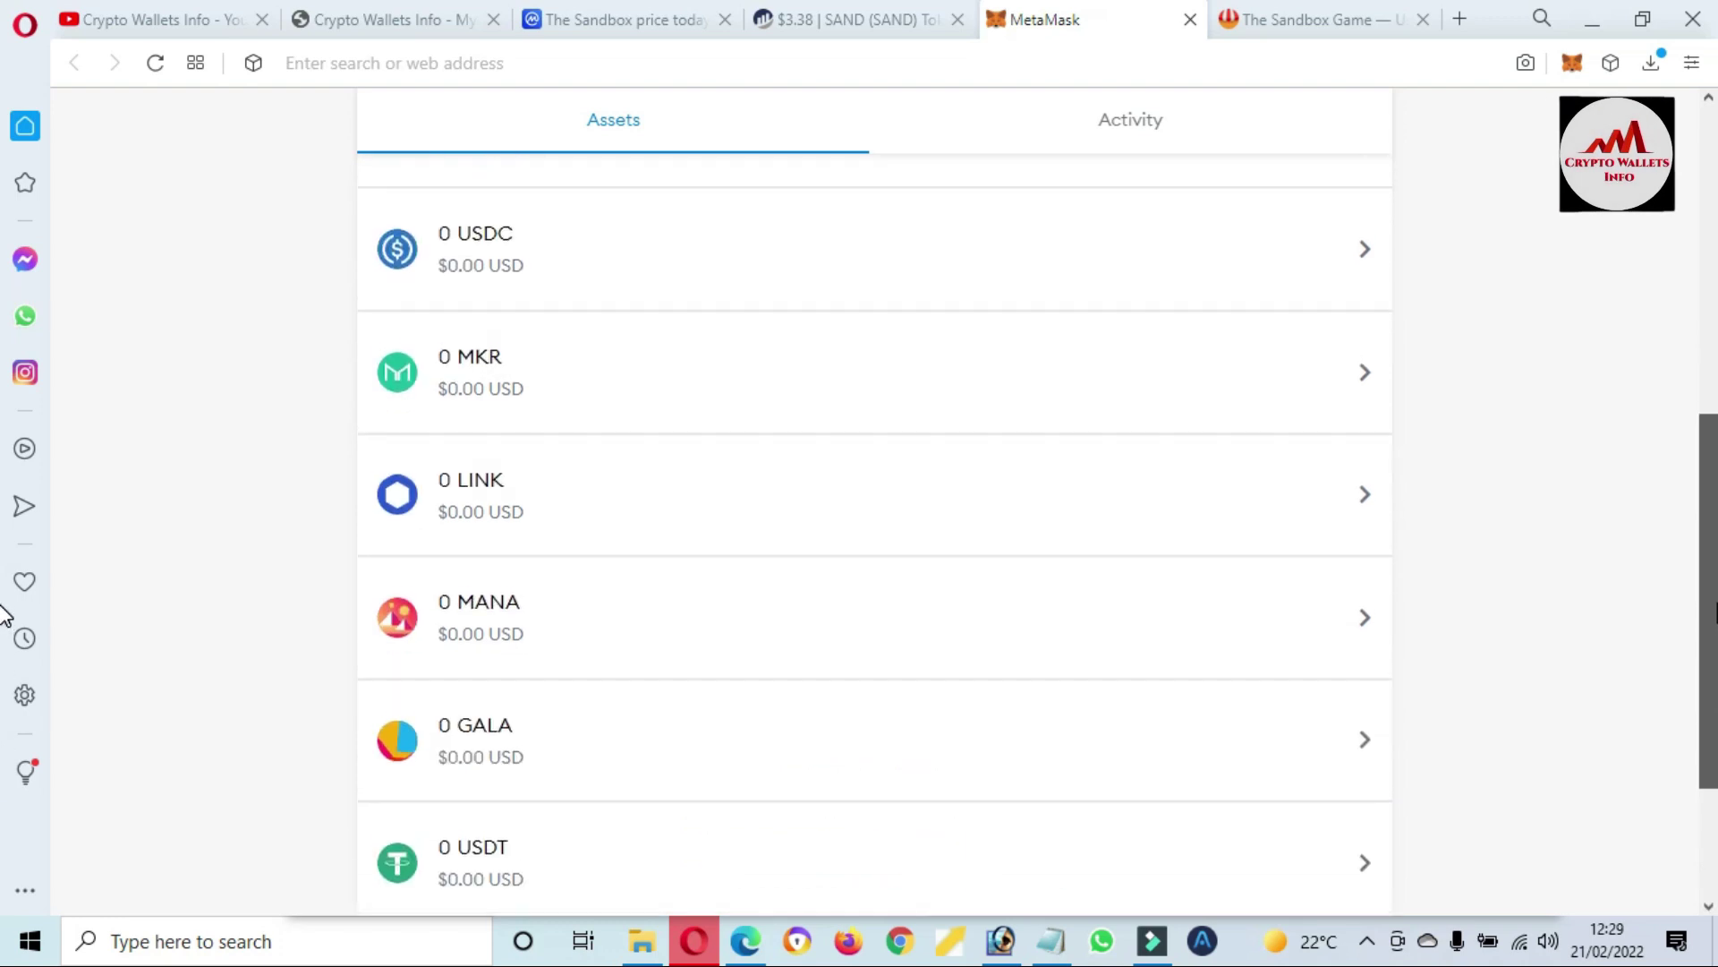
pyautogui.scroll(-3, 5, 618)
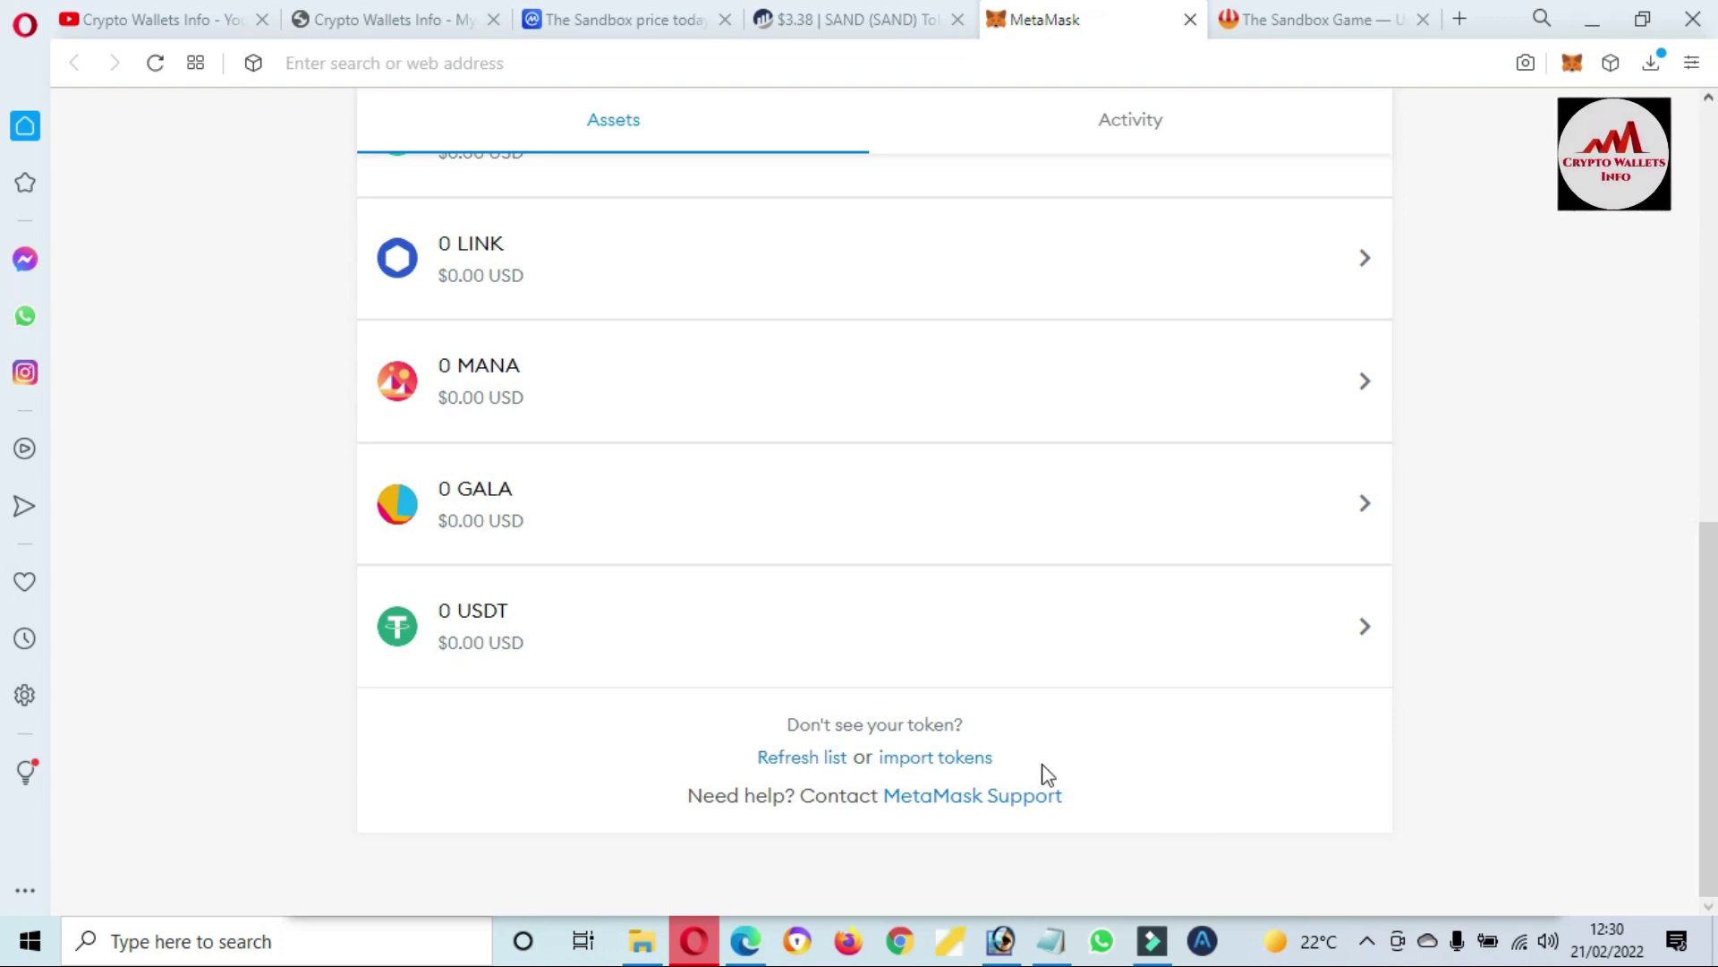
# Step: Start a custom token import and paste the SAND contract address
pyautogui.click(934, 762)
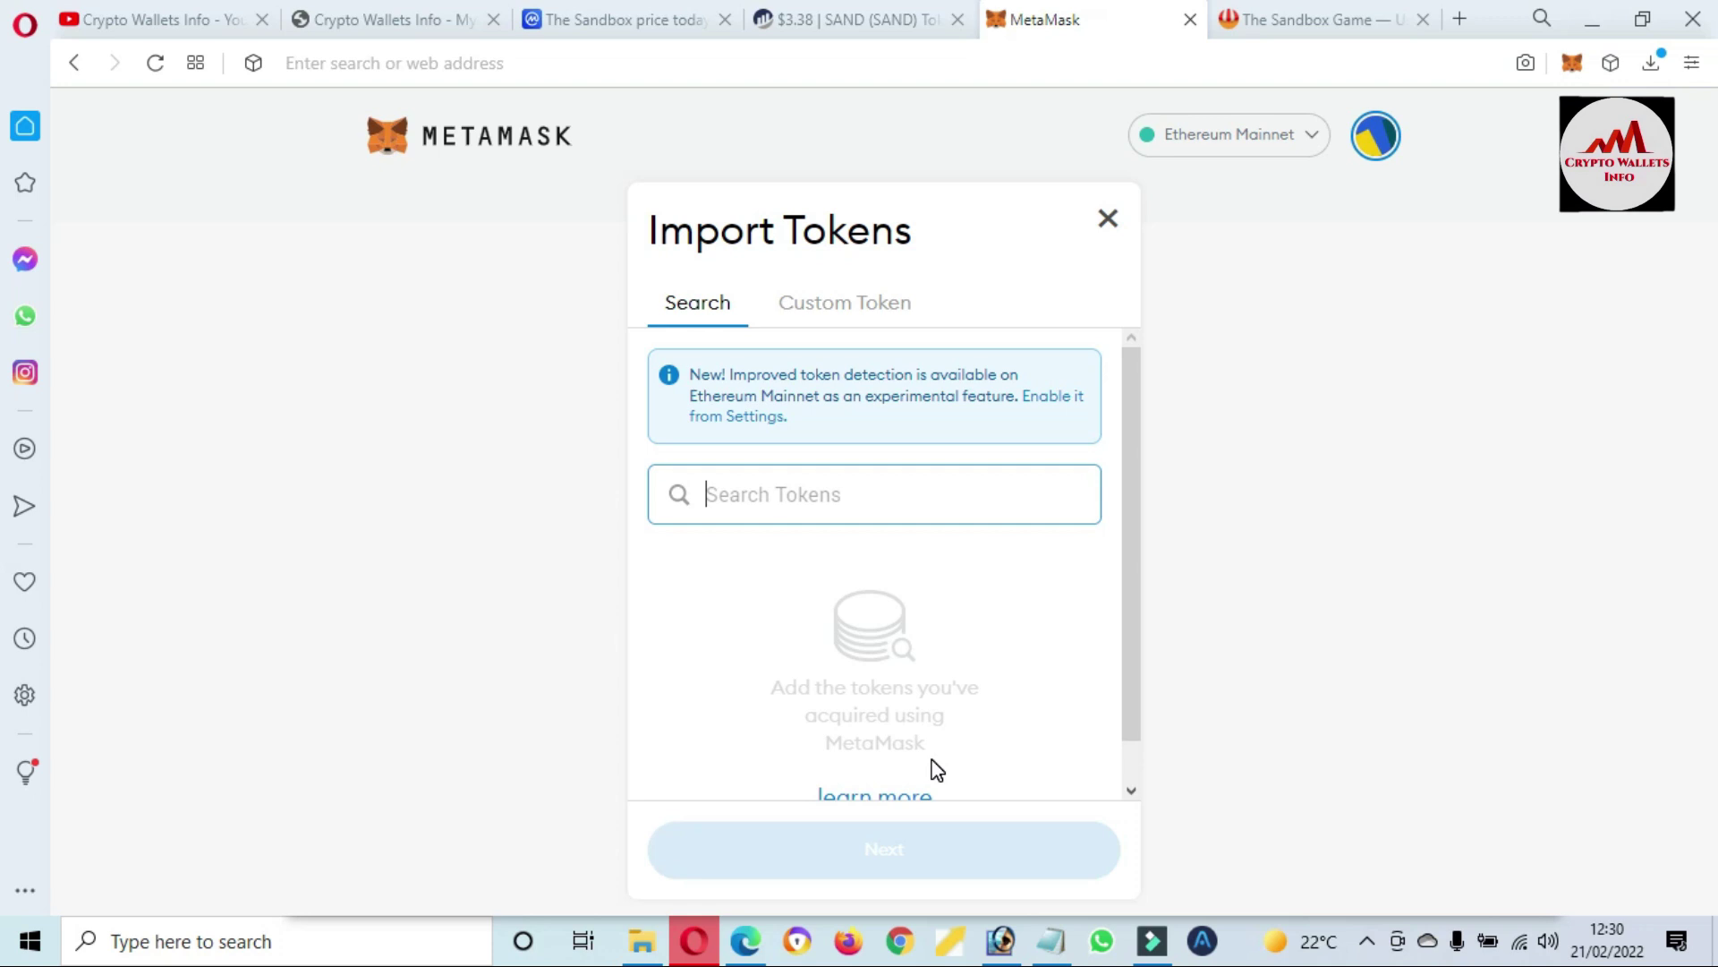
pyautogui.click(845, 313)
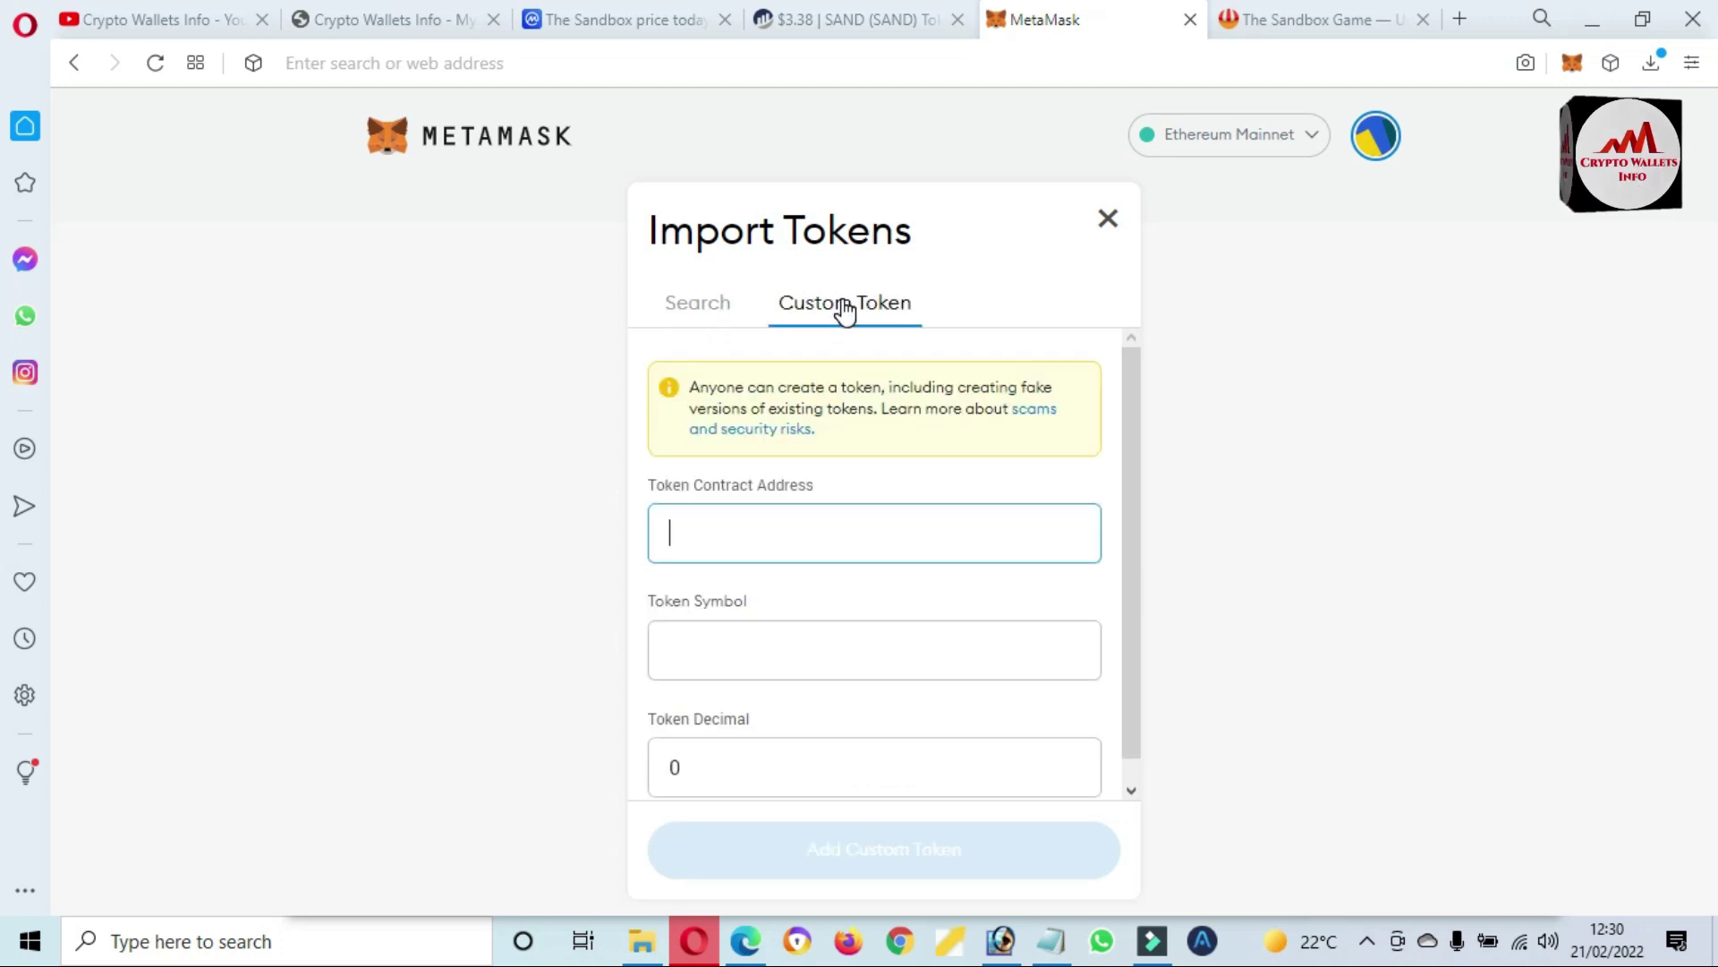
pyautogui.hotkey('ctrl', 'v')
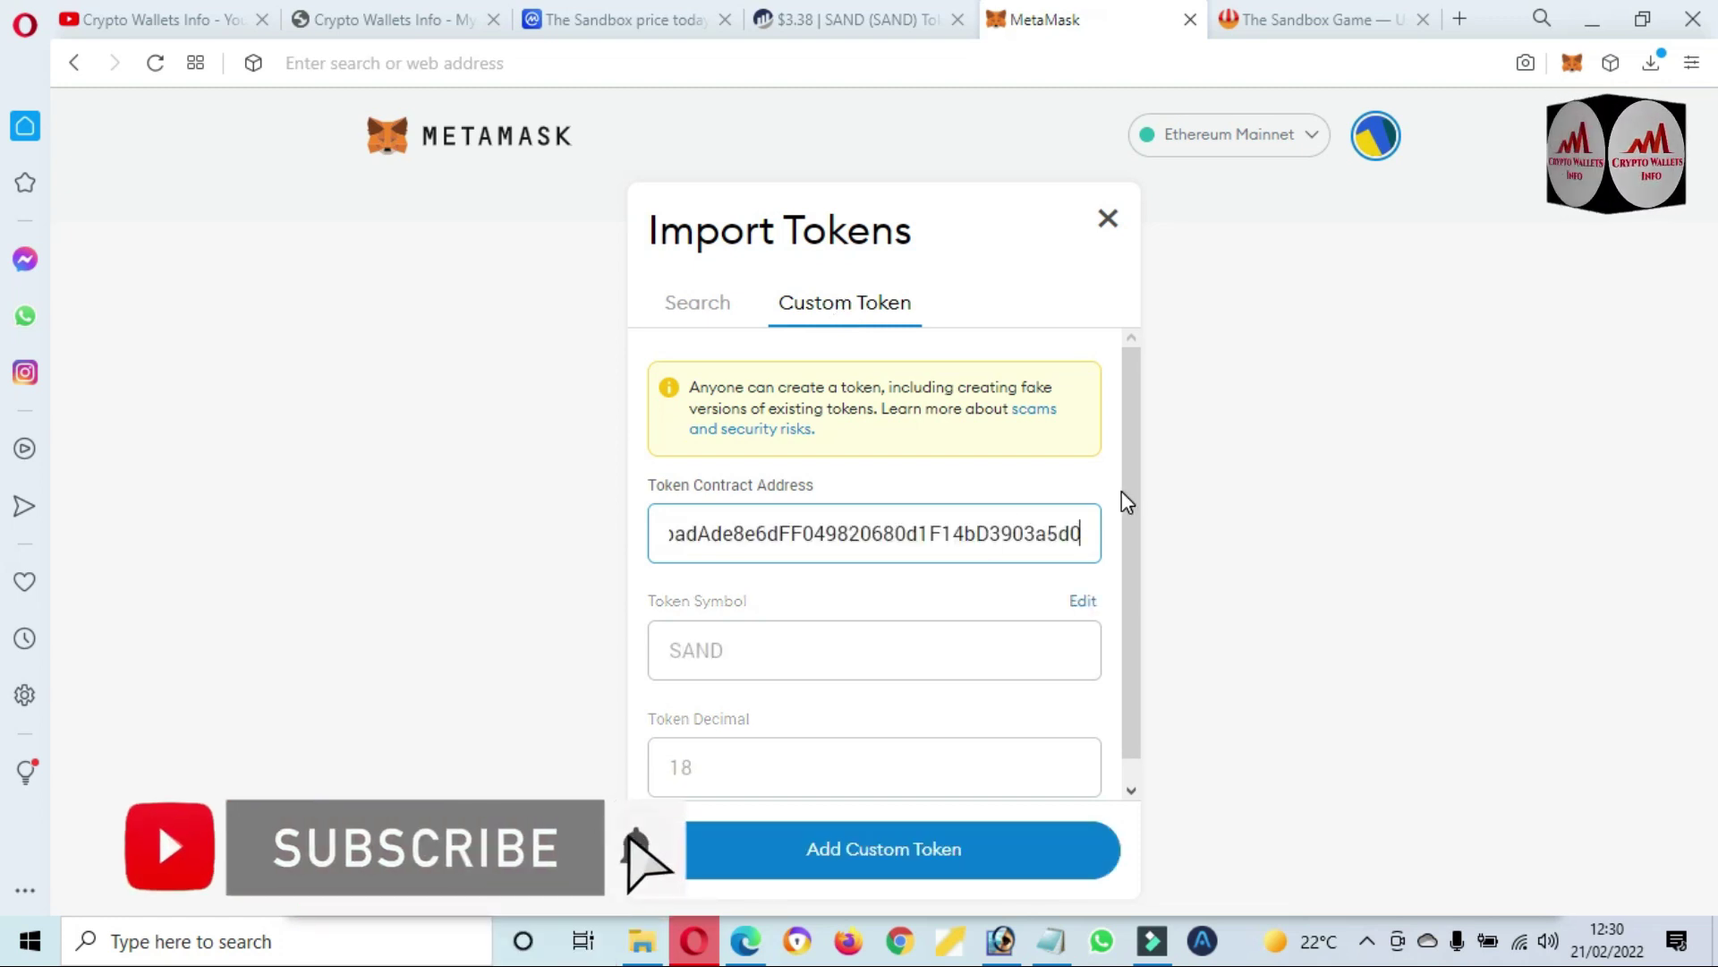
# Step: Recheck the SAND contract address and its 18 decimals on Etherscan
pyautogui.click(850, 19)
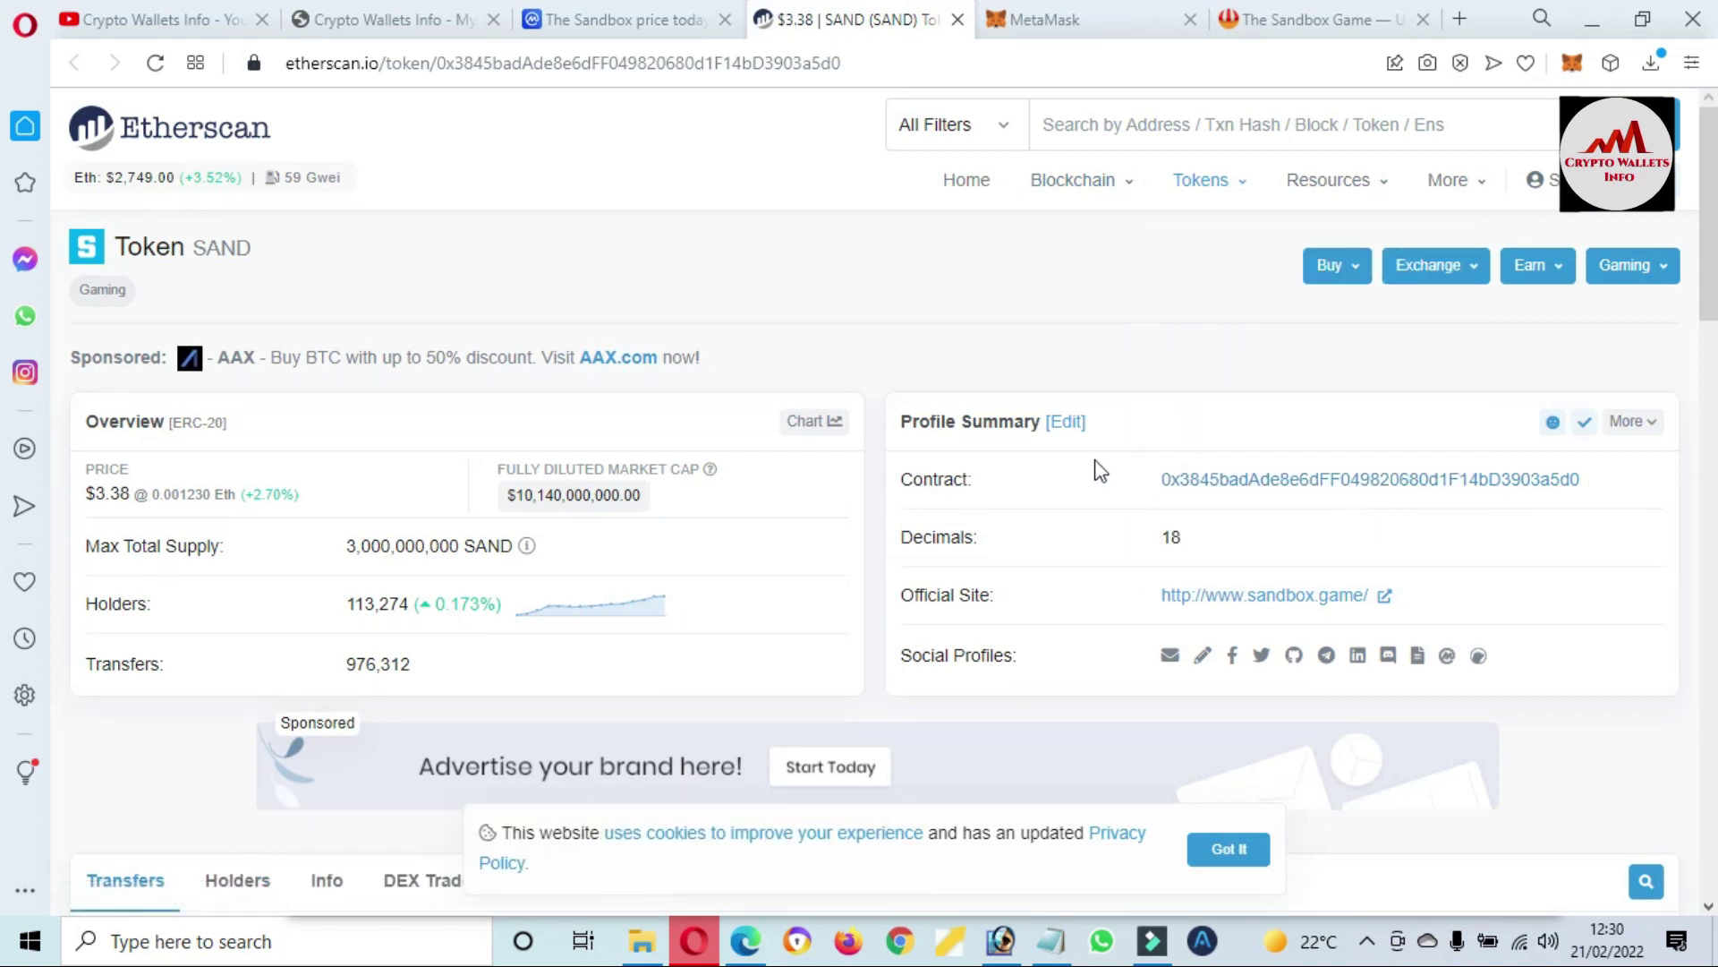
pyautogui.moveTo(1162, 480); pyautogui.dragTo(1592, 465)
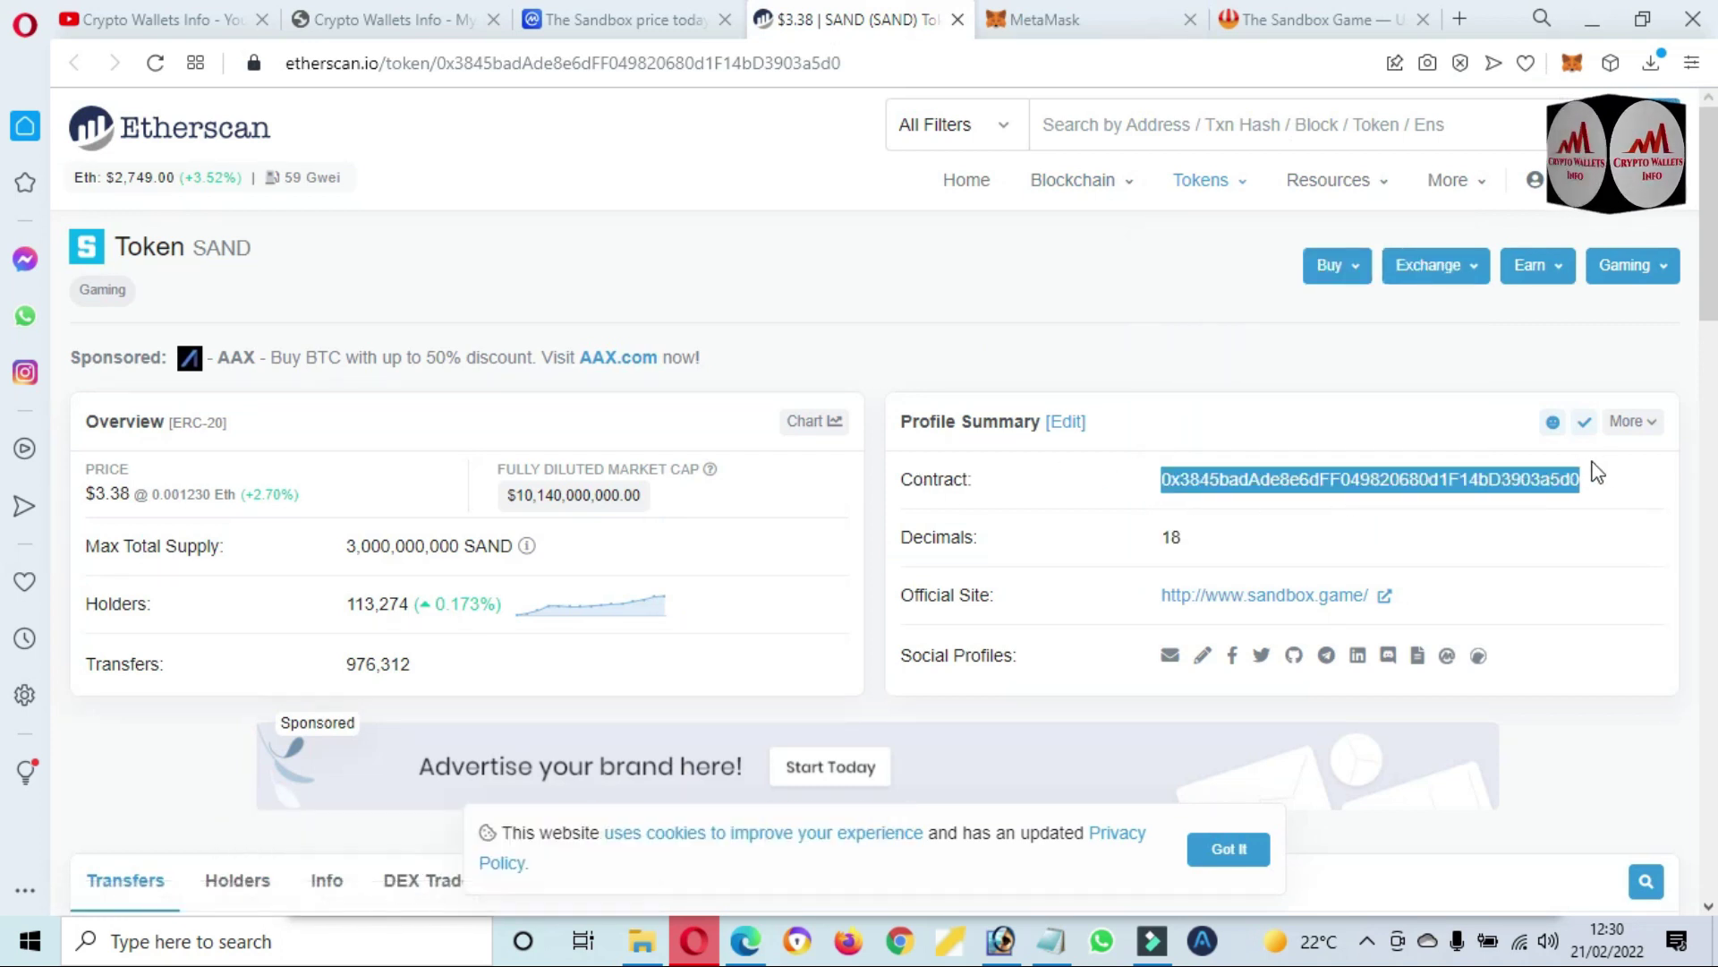
pyautogui.moveTo(1184, 534); pyautogui.dragTo(1156, 534)
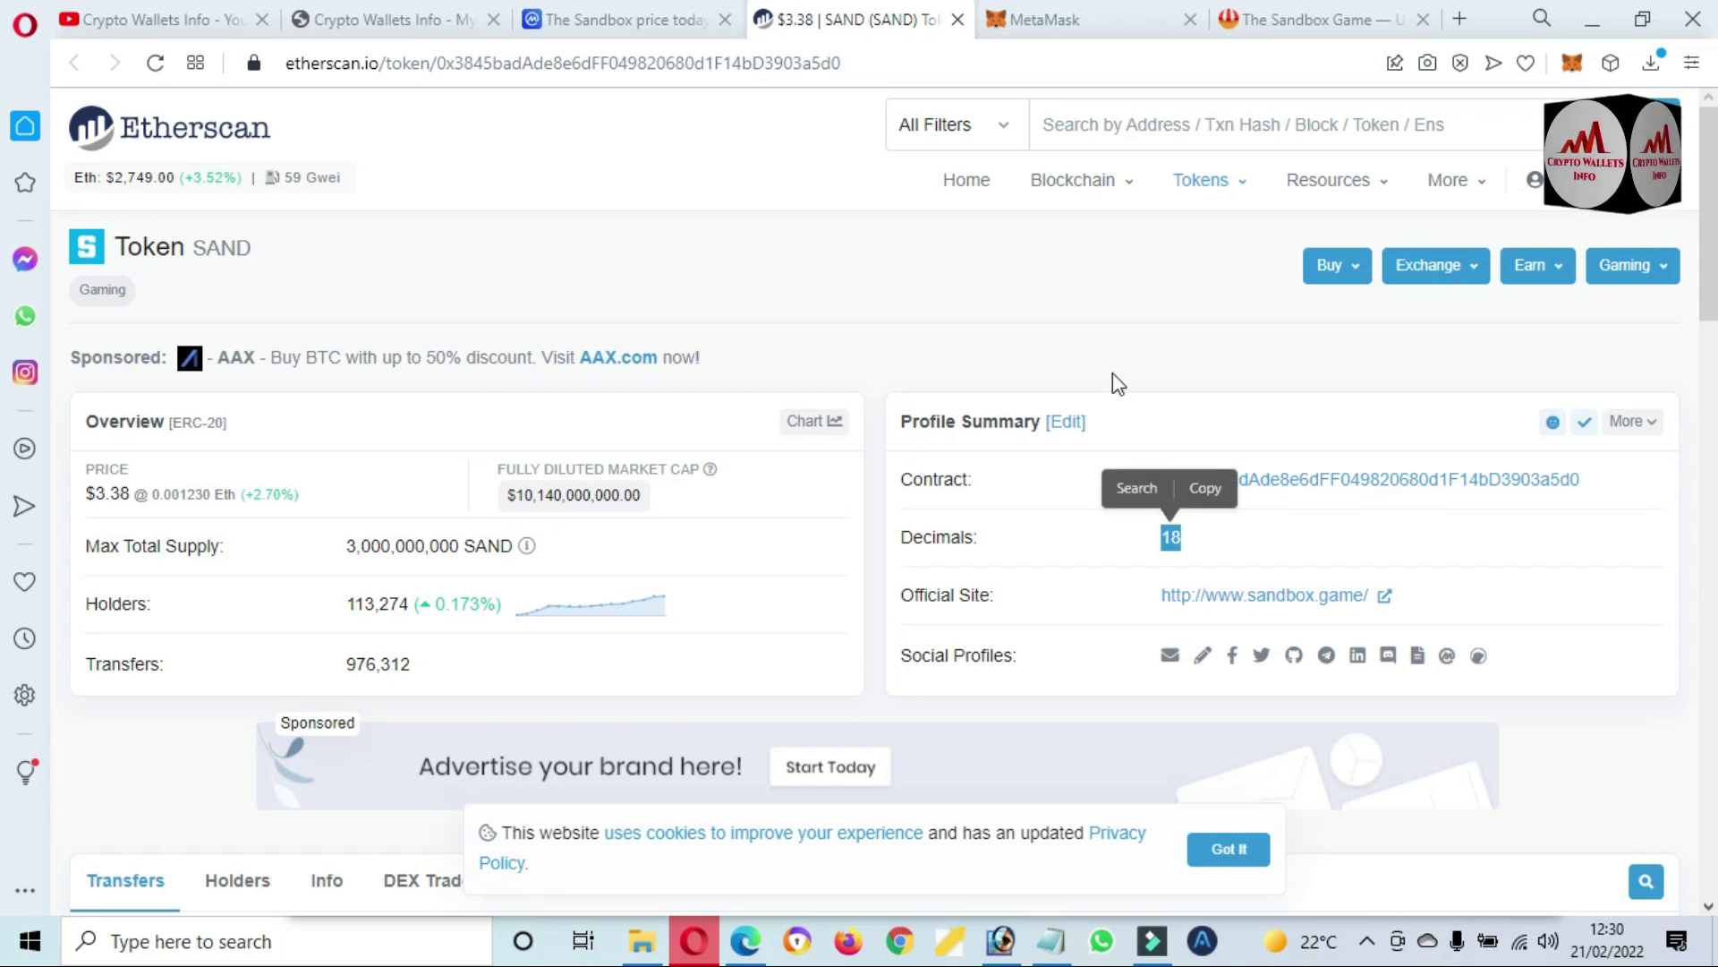
# Step: Verify the auto-filled SAND symbol and 18 token decimals, then add the custom token
pyautogui.click(1067, 19)
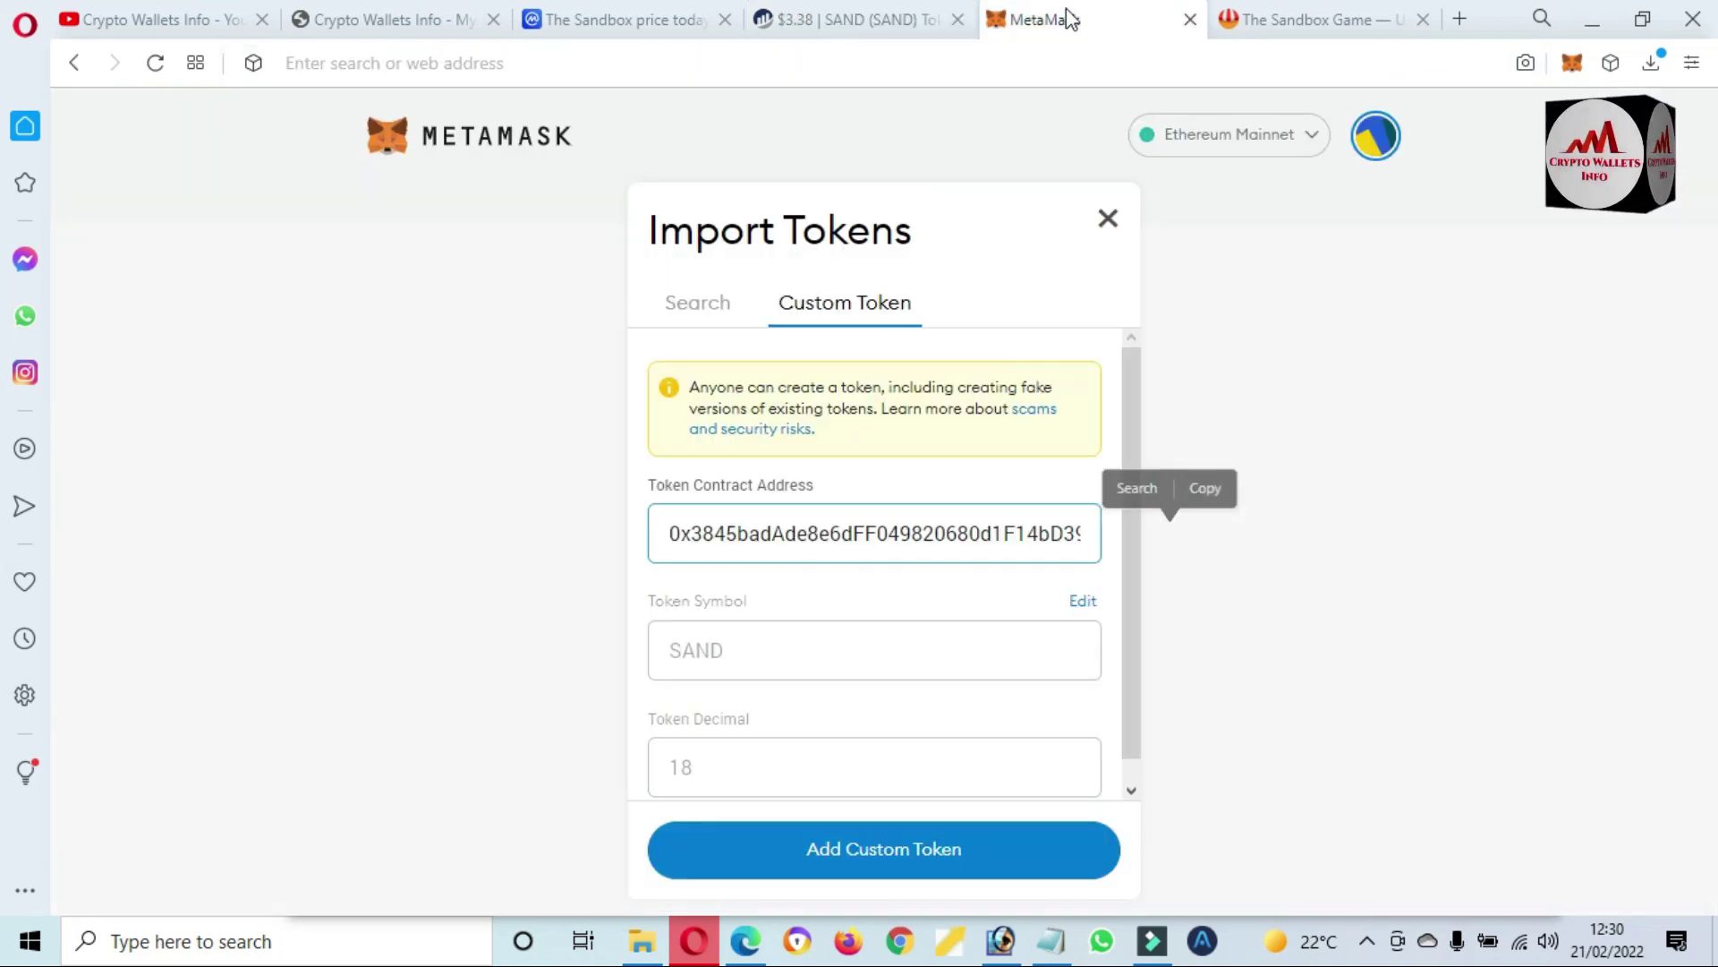
pyautogui.doubleClick(677, 770)
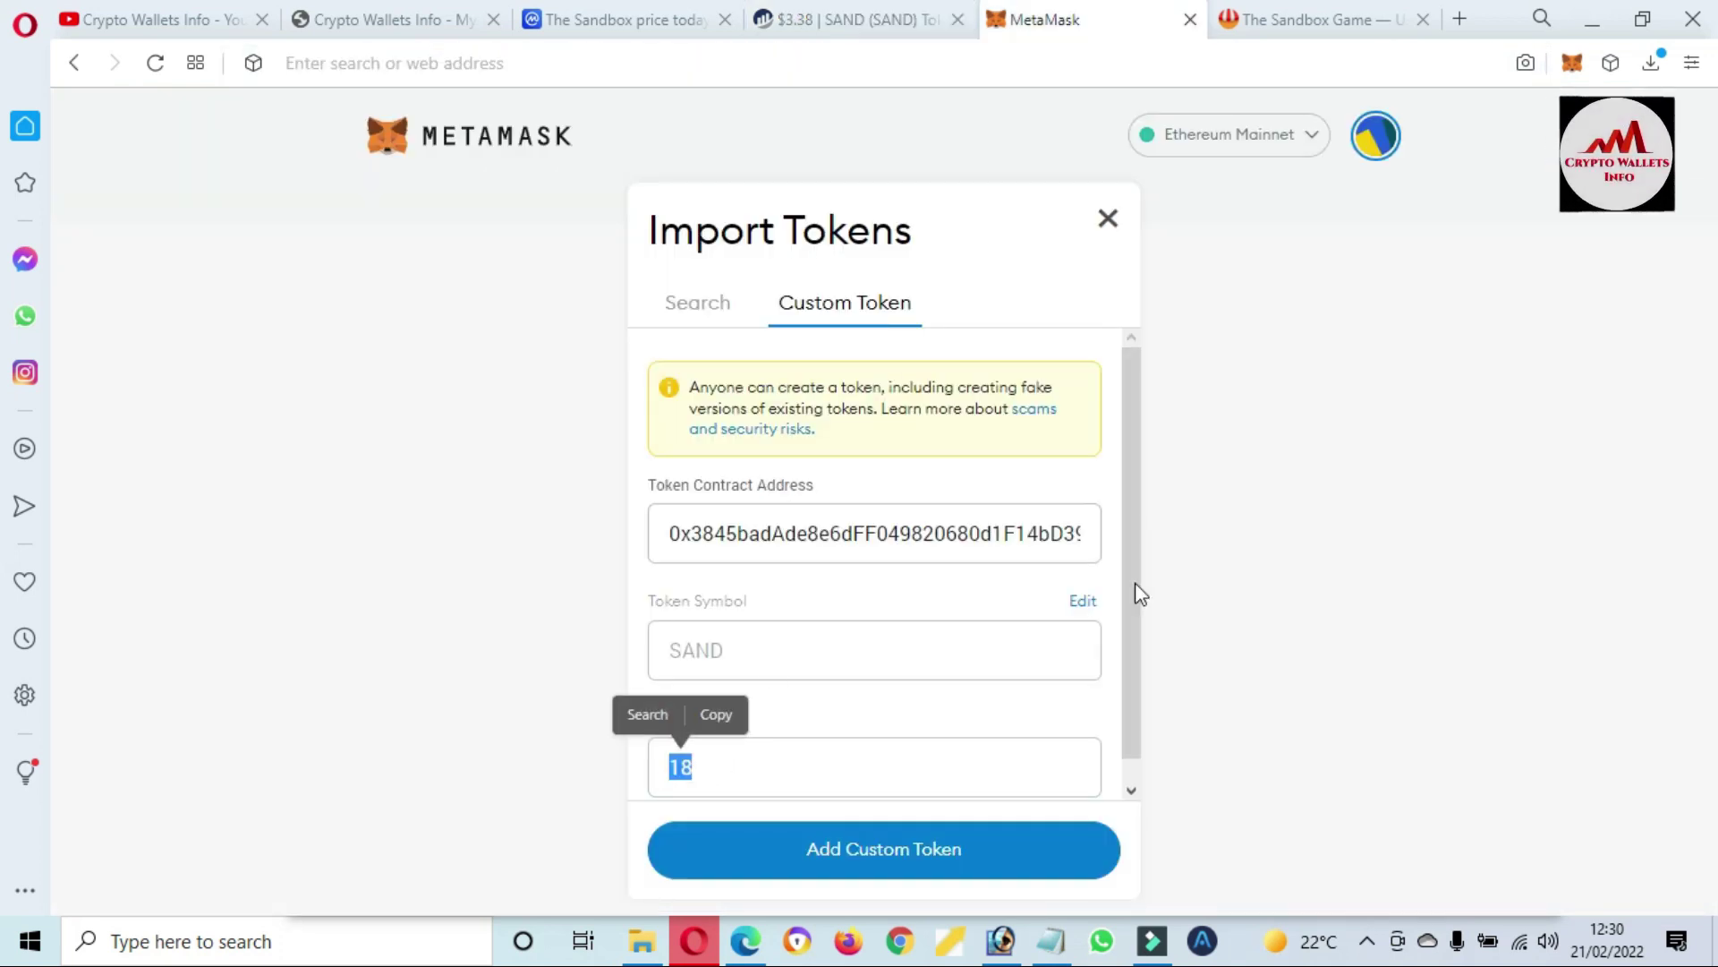
pyautogui.moveTo(1126, 535); pyautogui.dragTo(1124, 657)
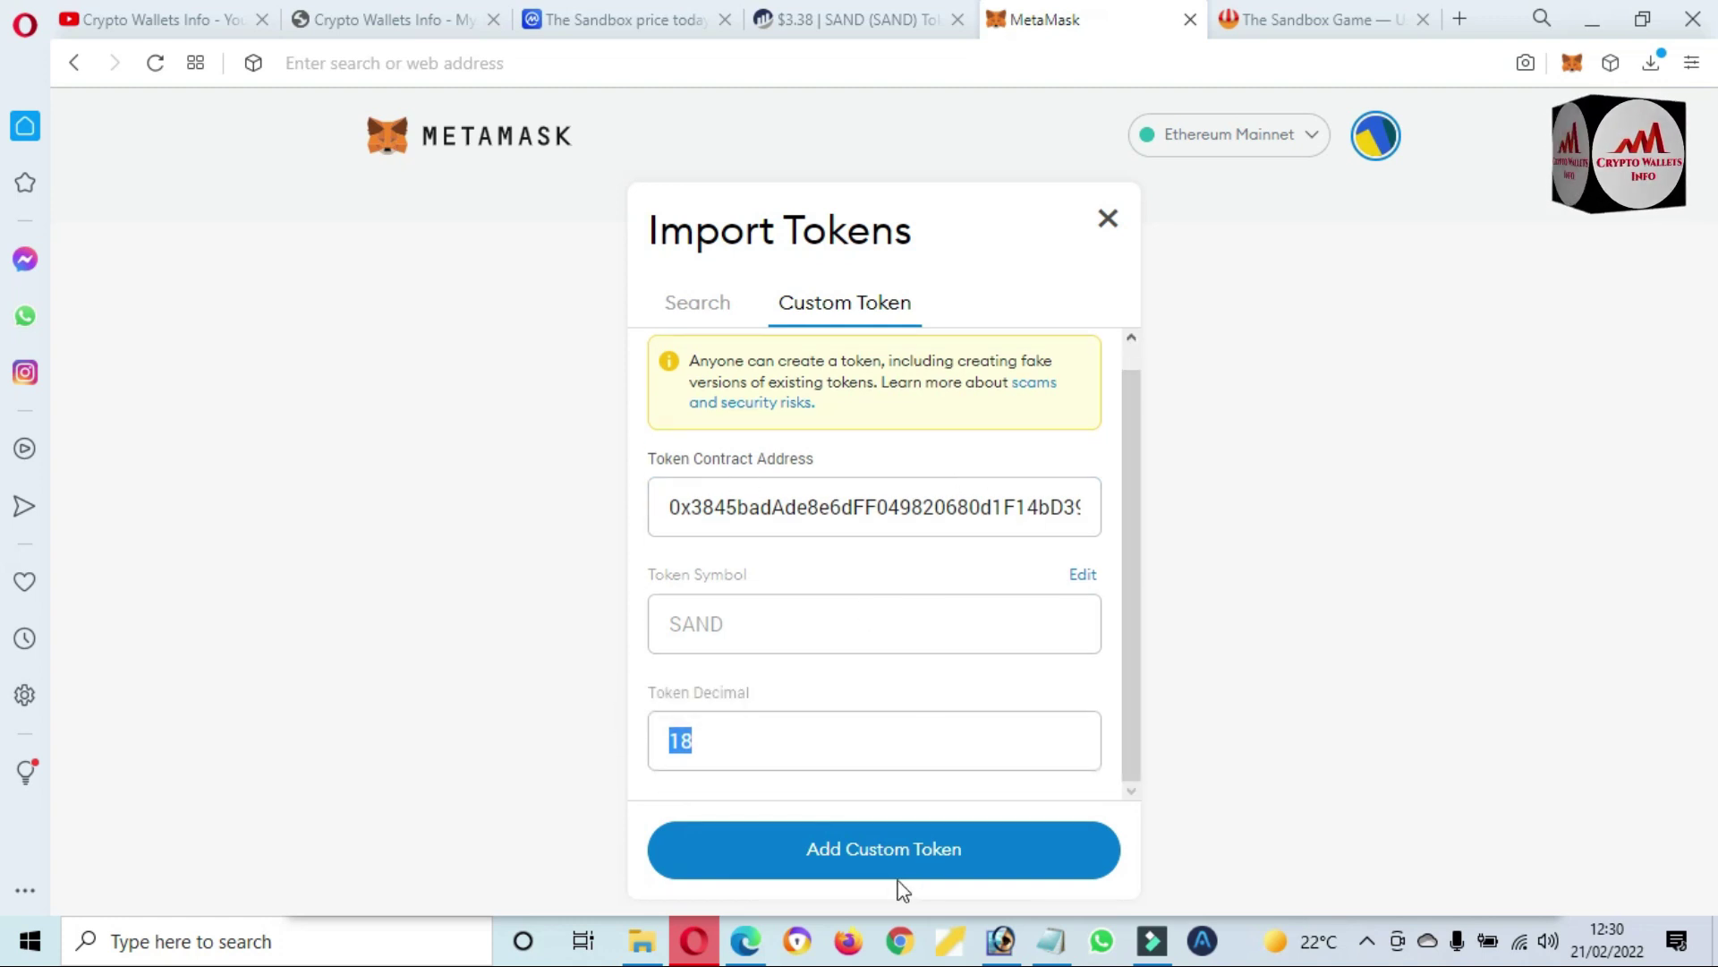
pyautogui.click(860, 864)
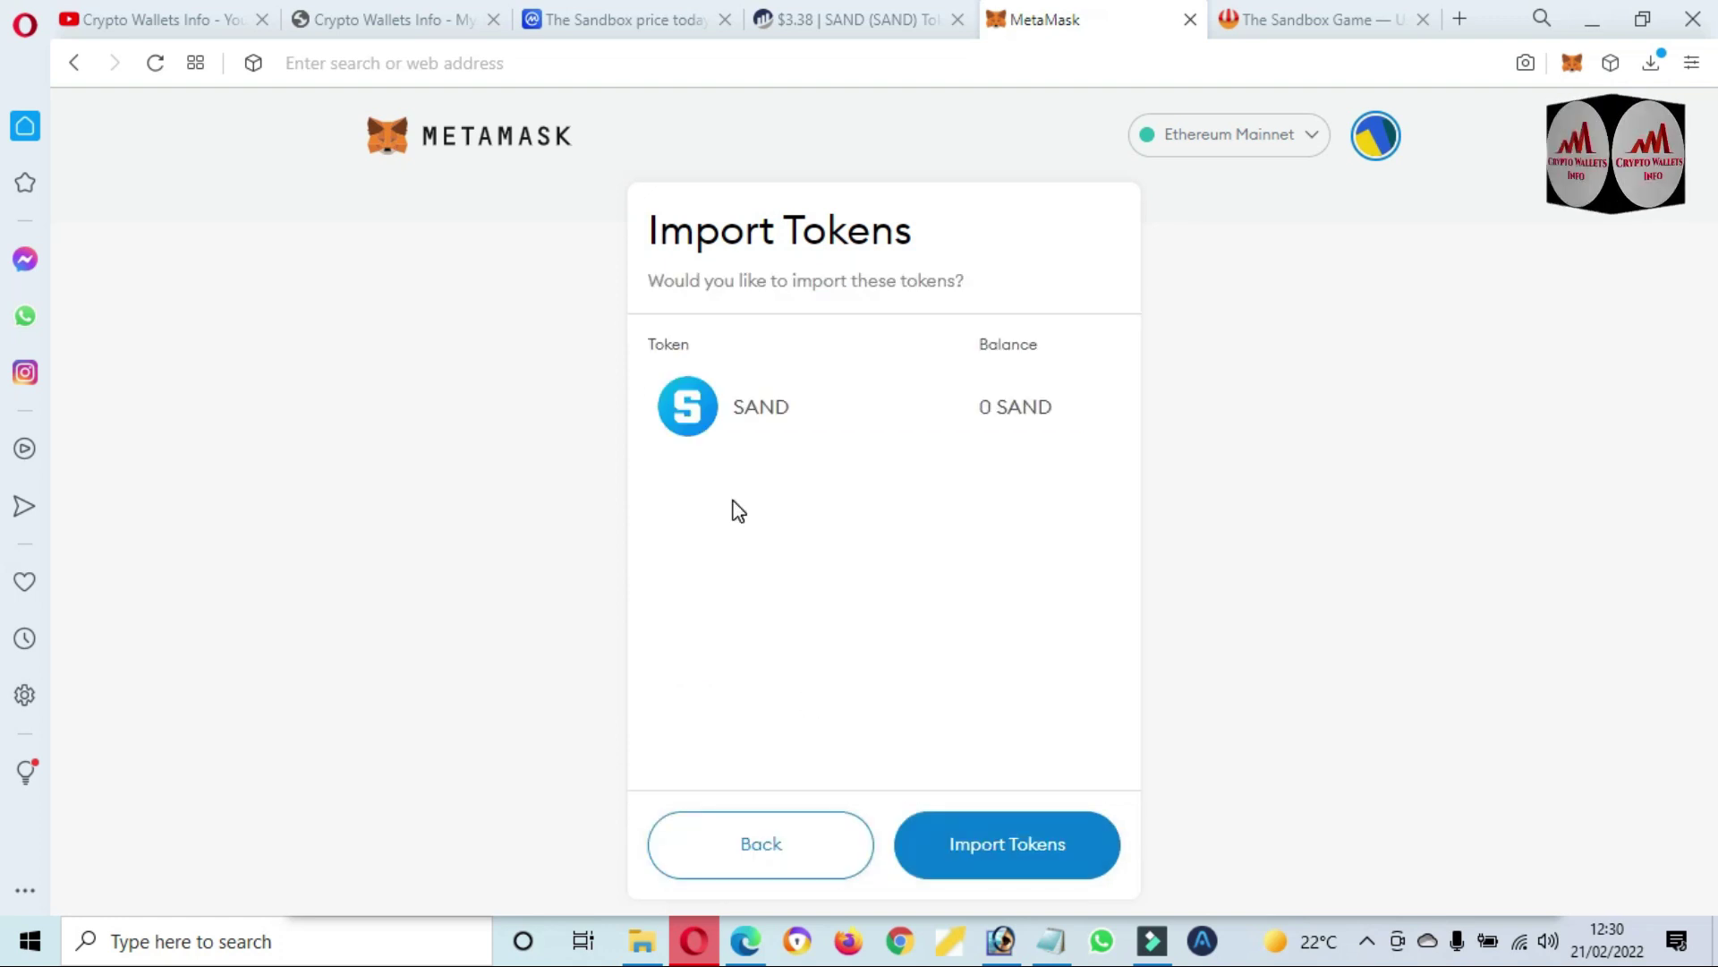
# Step: Import SAND into Account 1, then open the SAND row in the assets list
pyautogui.click(971, 846)
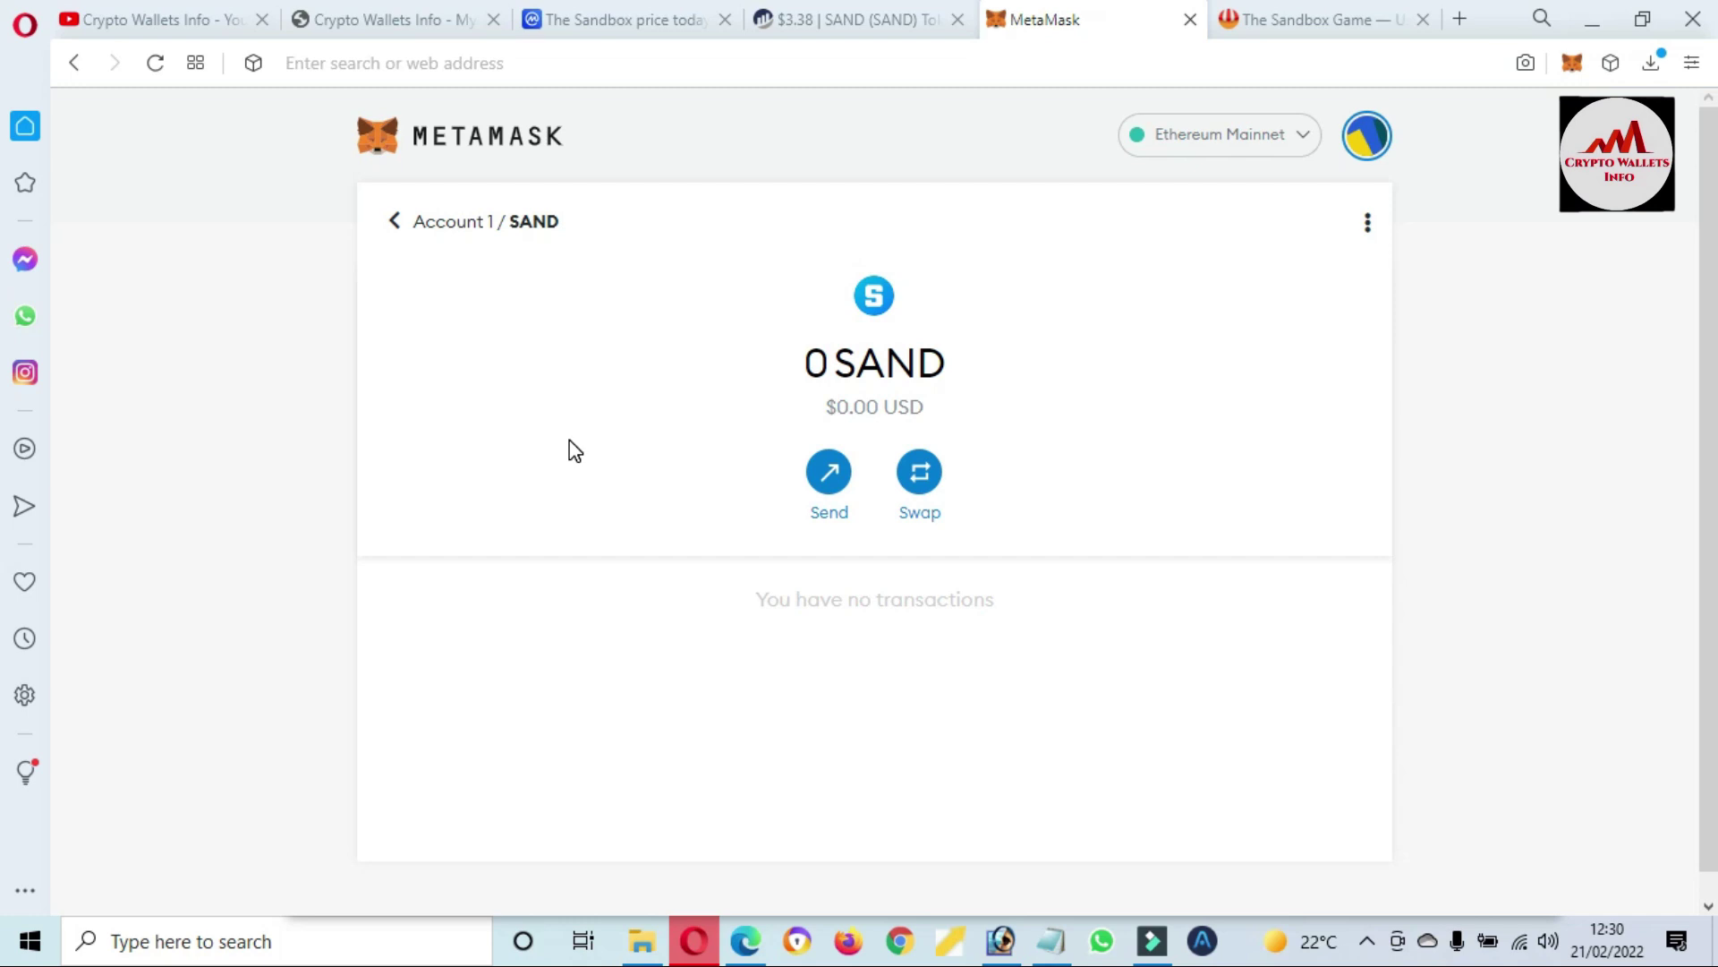
pyautogui.click(398, 238)
pyautogui.moveTo(1715, 327); pyautogui.dragTo(1715, 678)
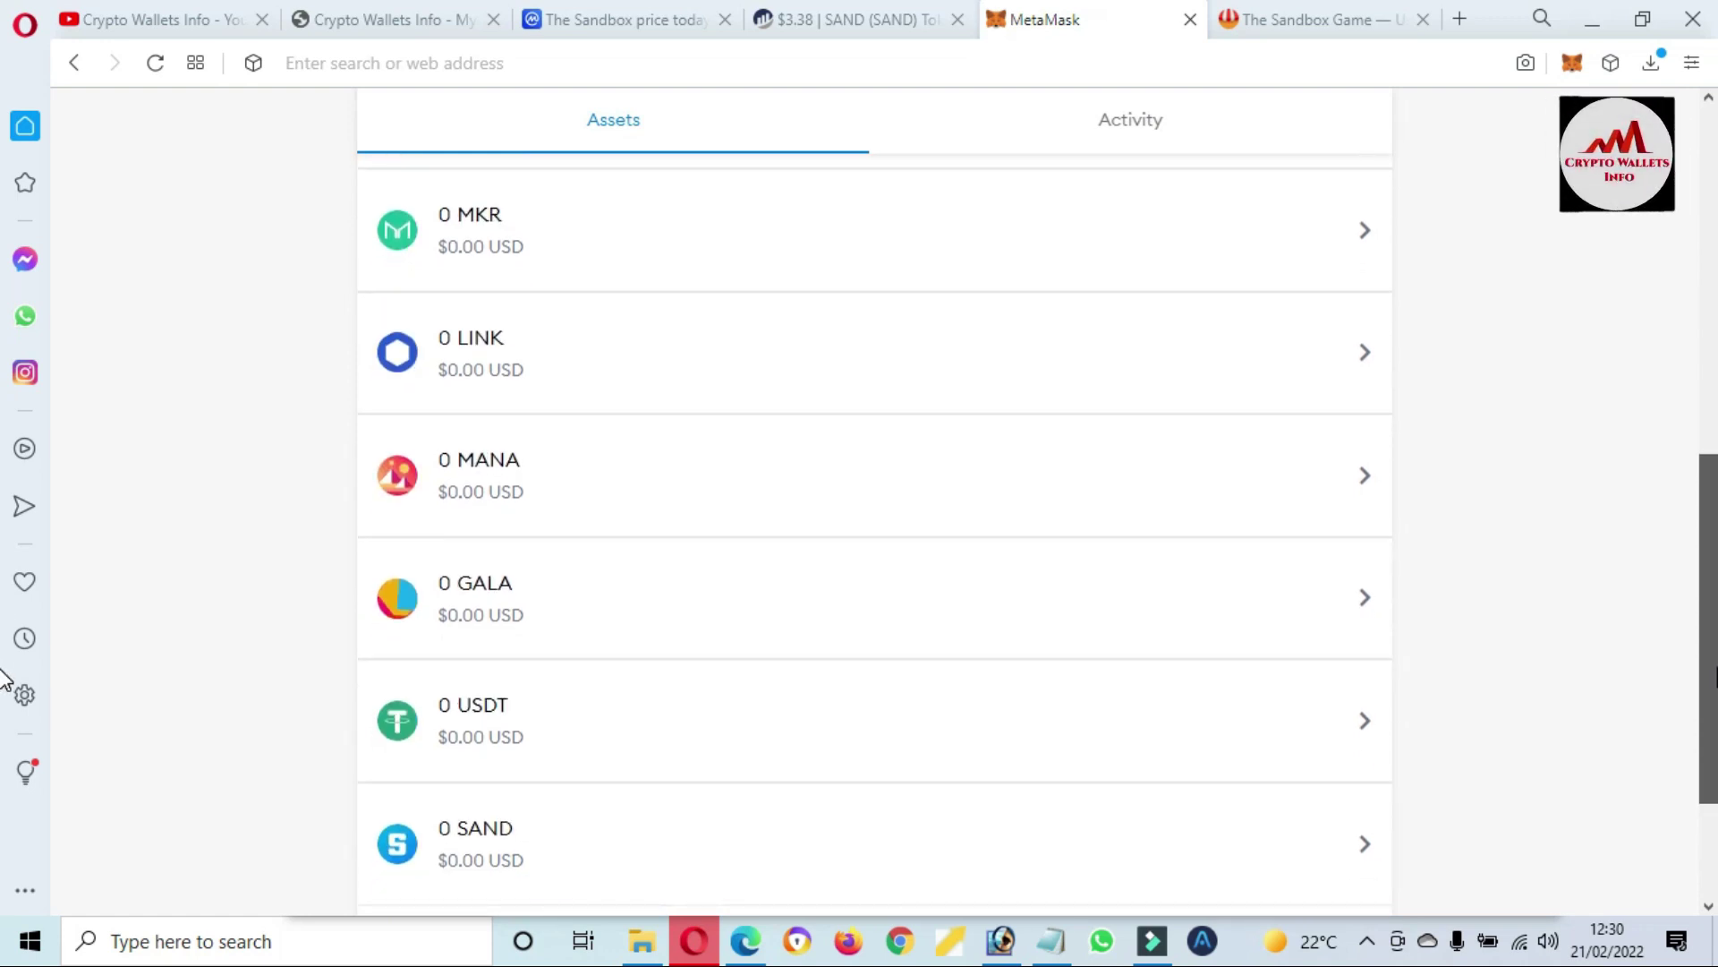
pyautogui.moveTo(1716, 678); pyautogui.dragTo(1715, 679)
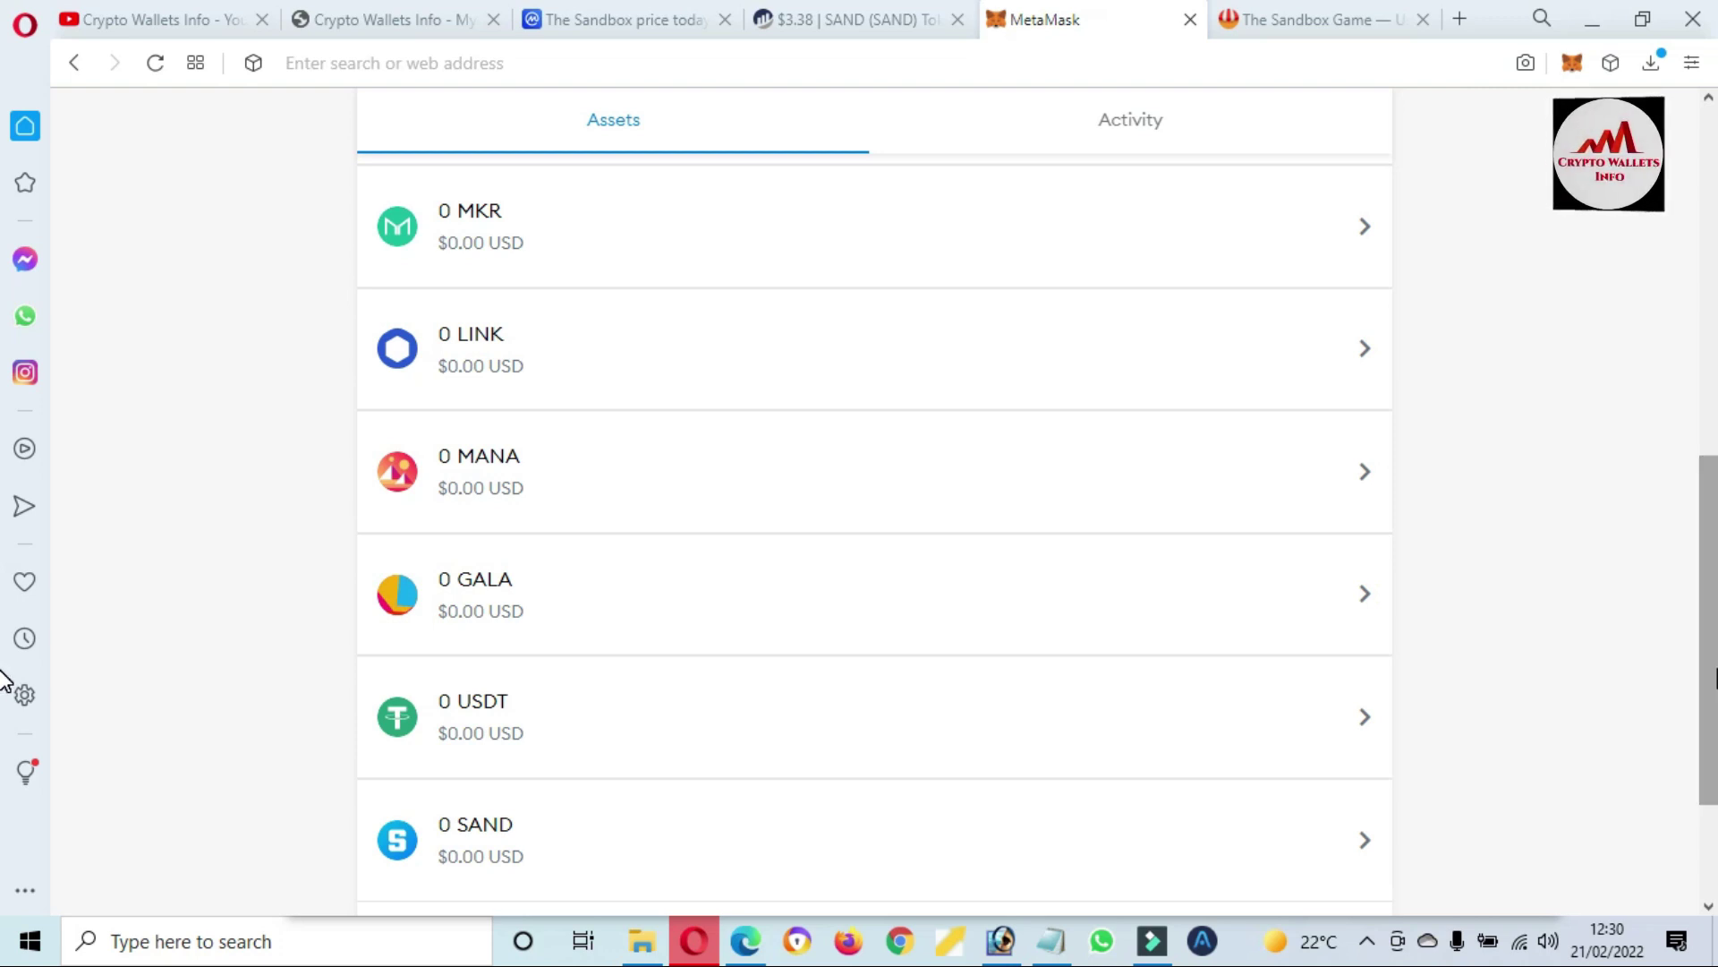
pyautogui.moveTo(1711, 677); pyautogui.dragTo(1711, 745)
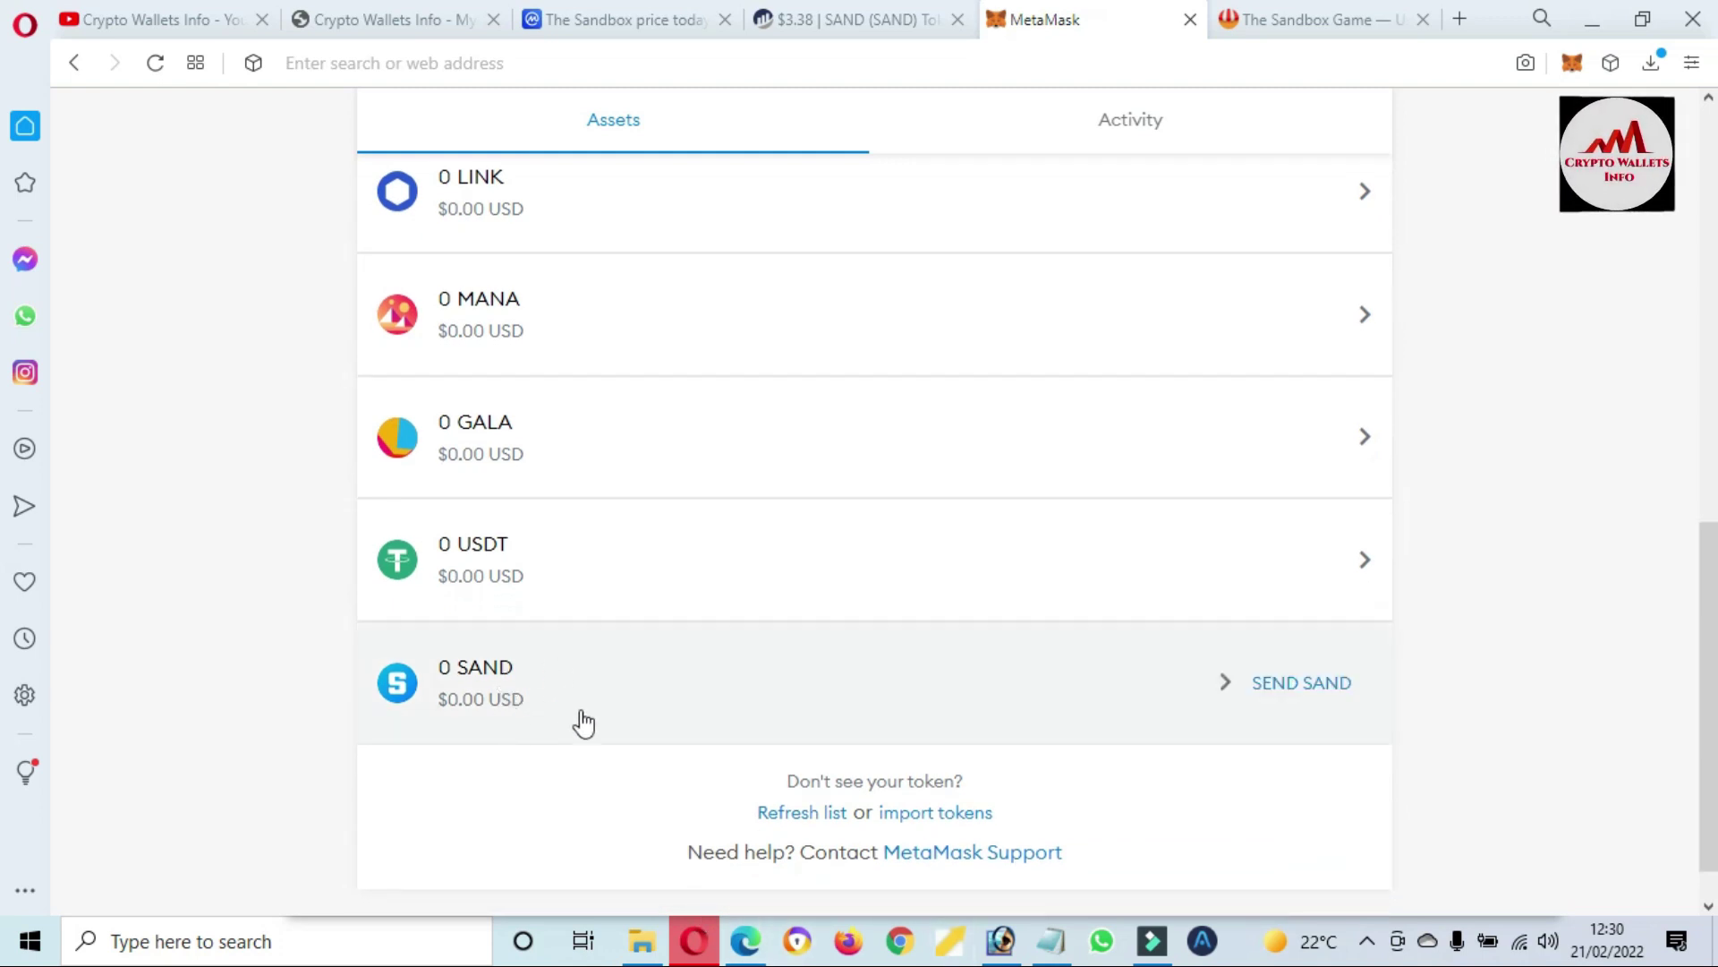
pyautogui.click(583, 683)
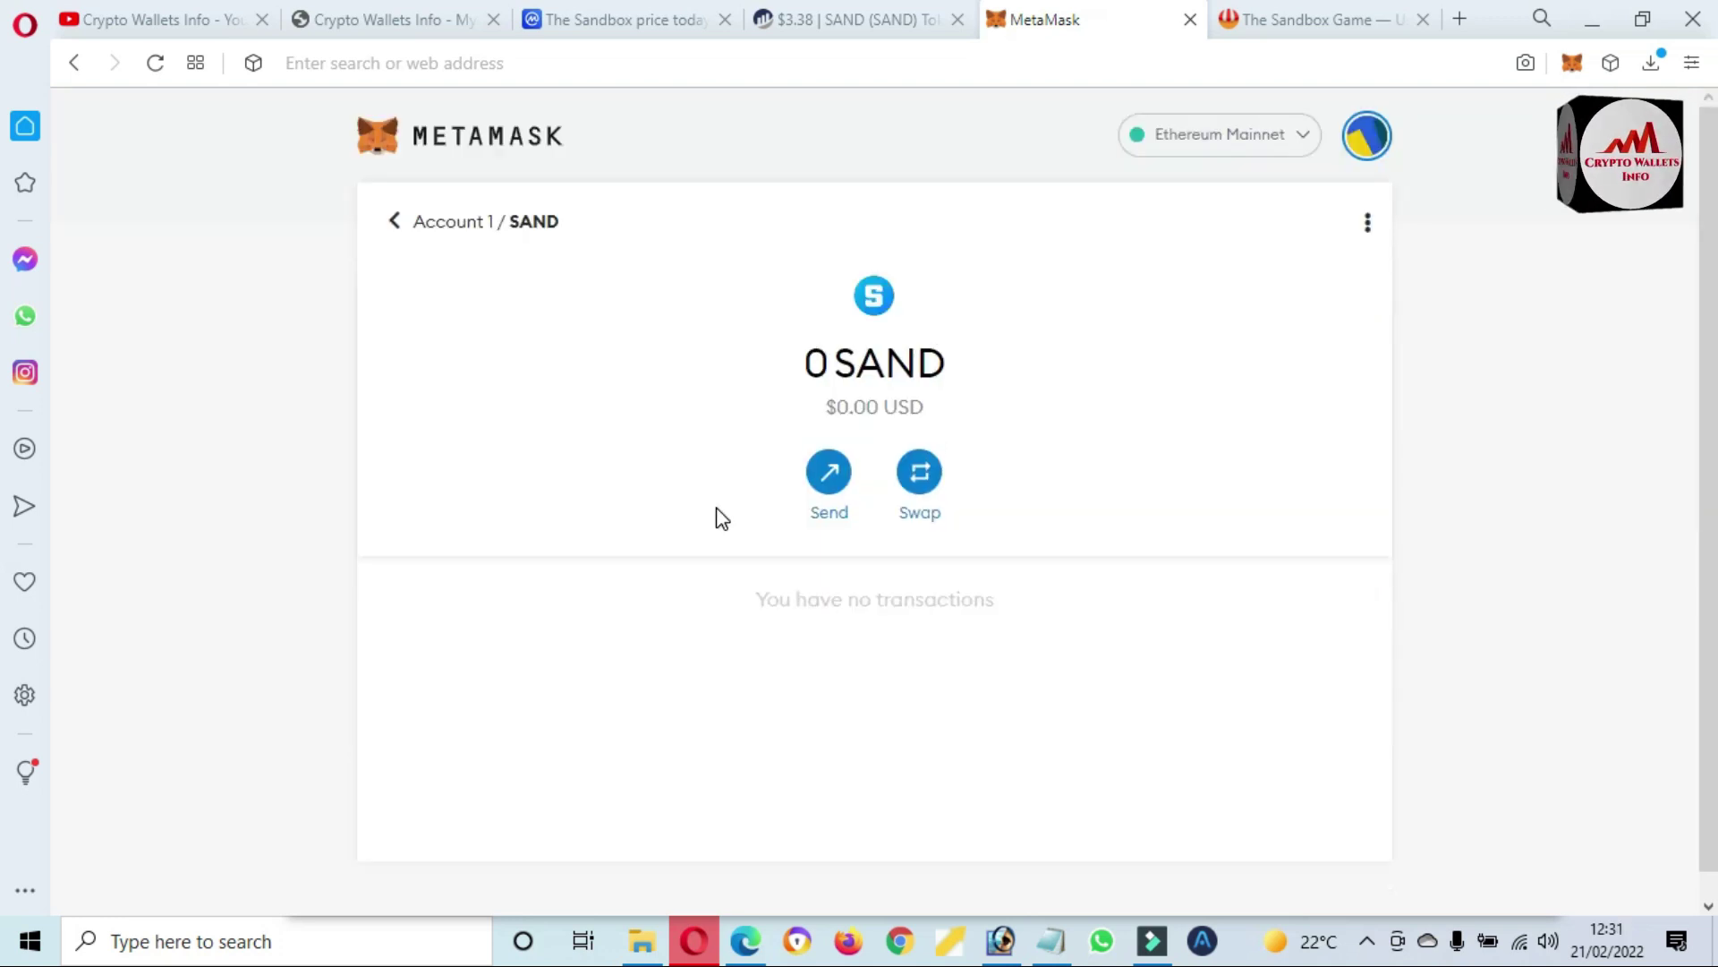
# Step: Open Account 1's details from the SAND options menu and copy the wallet address
pyautogui.click(1369, 224)
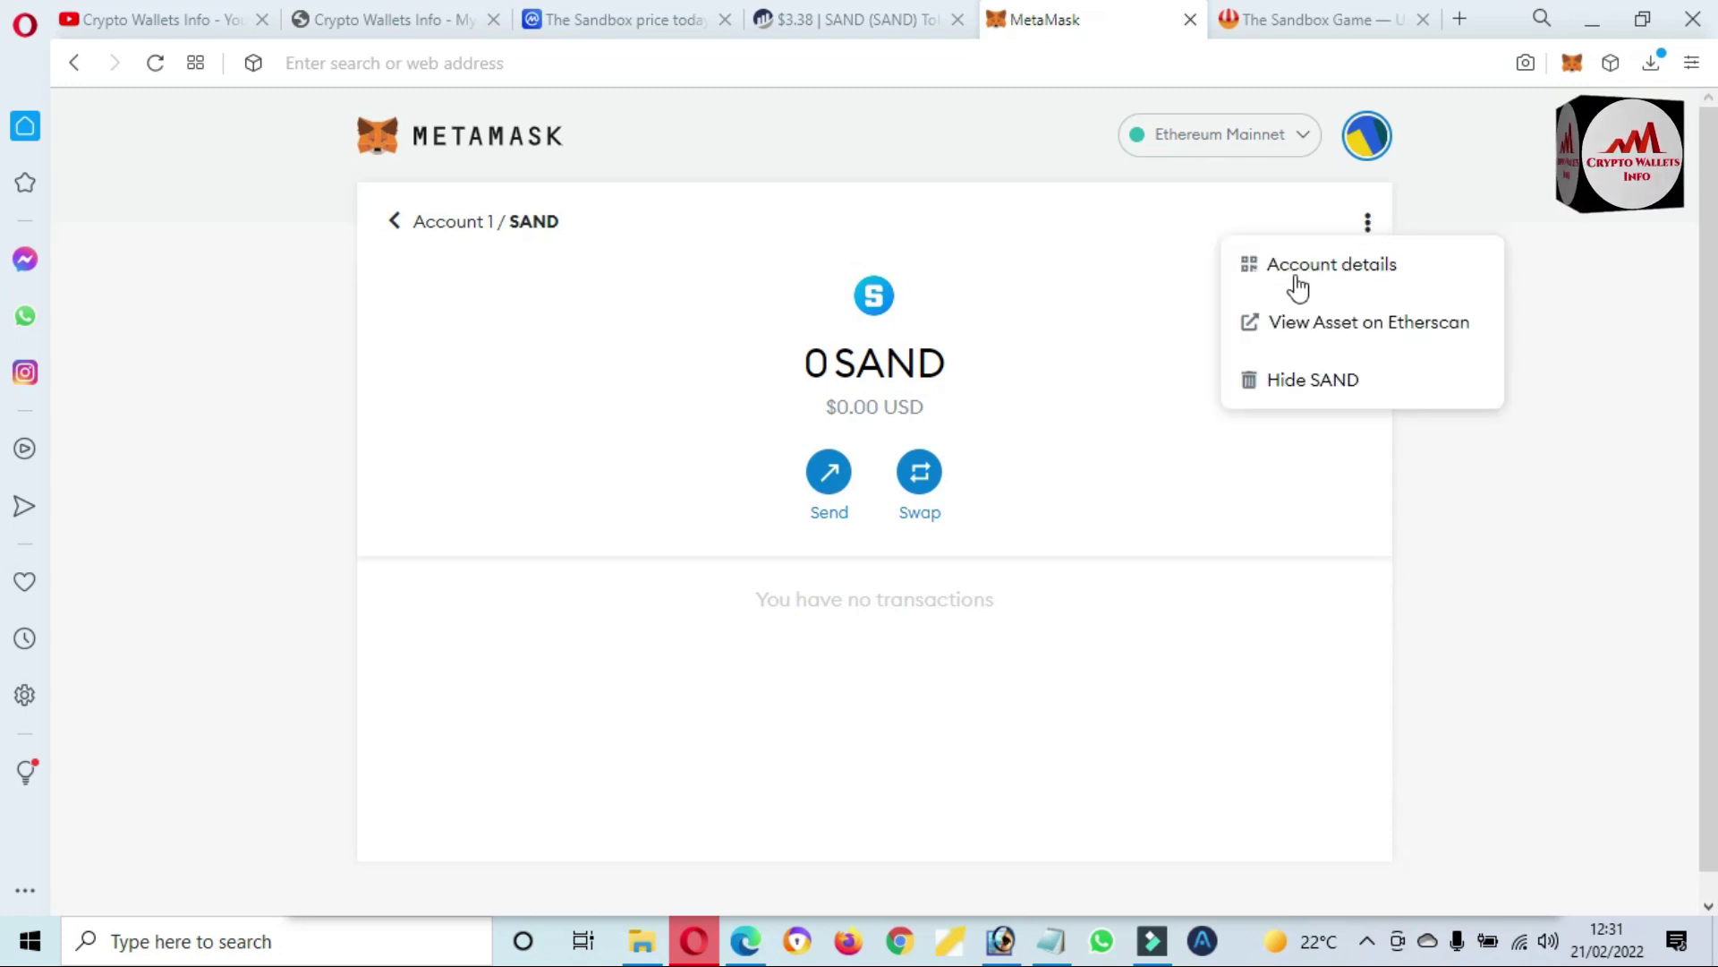
pyautogui.click(1373, 273)
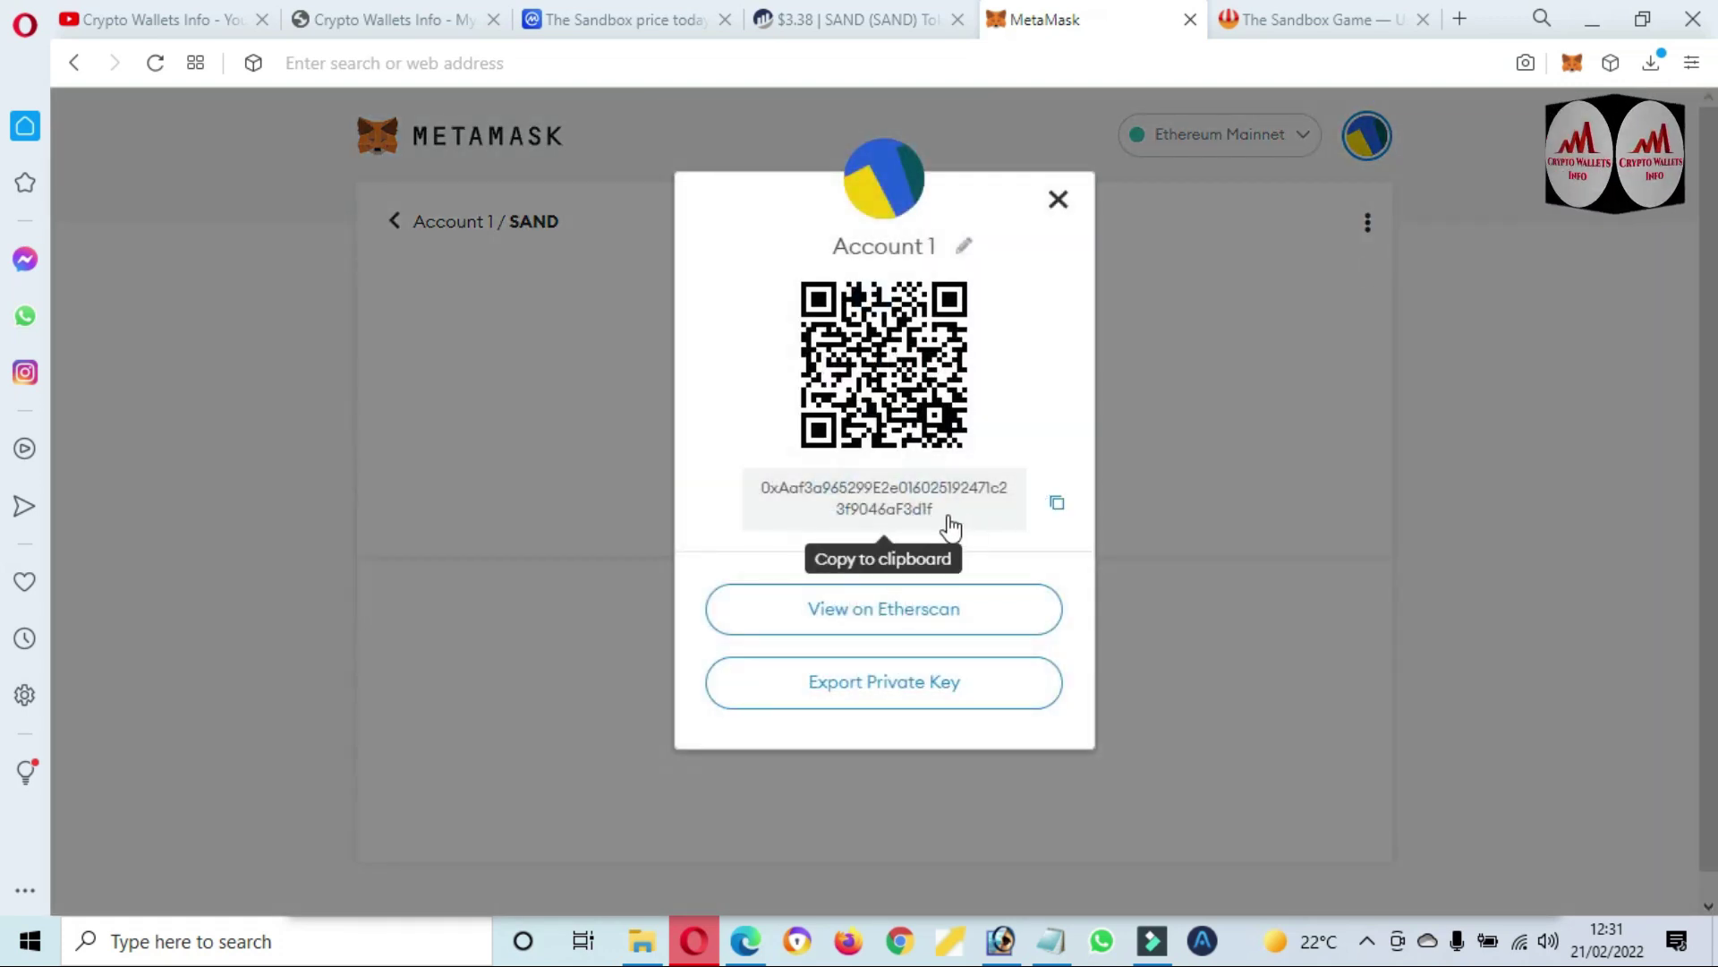
pyautogui.moveTo(939, 527); pyautogui.dragTo(748, 499)
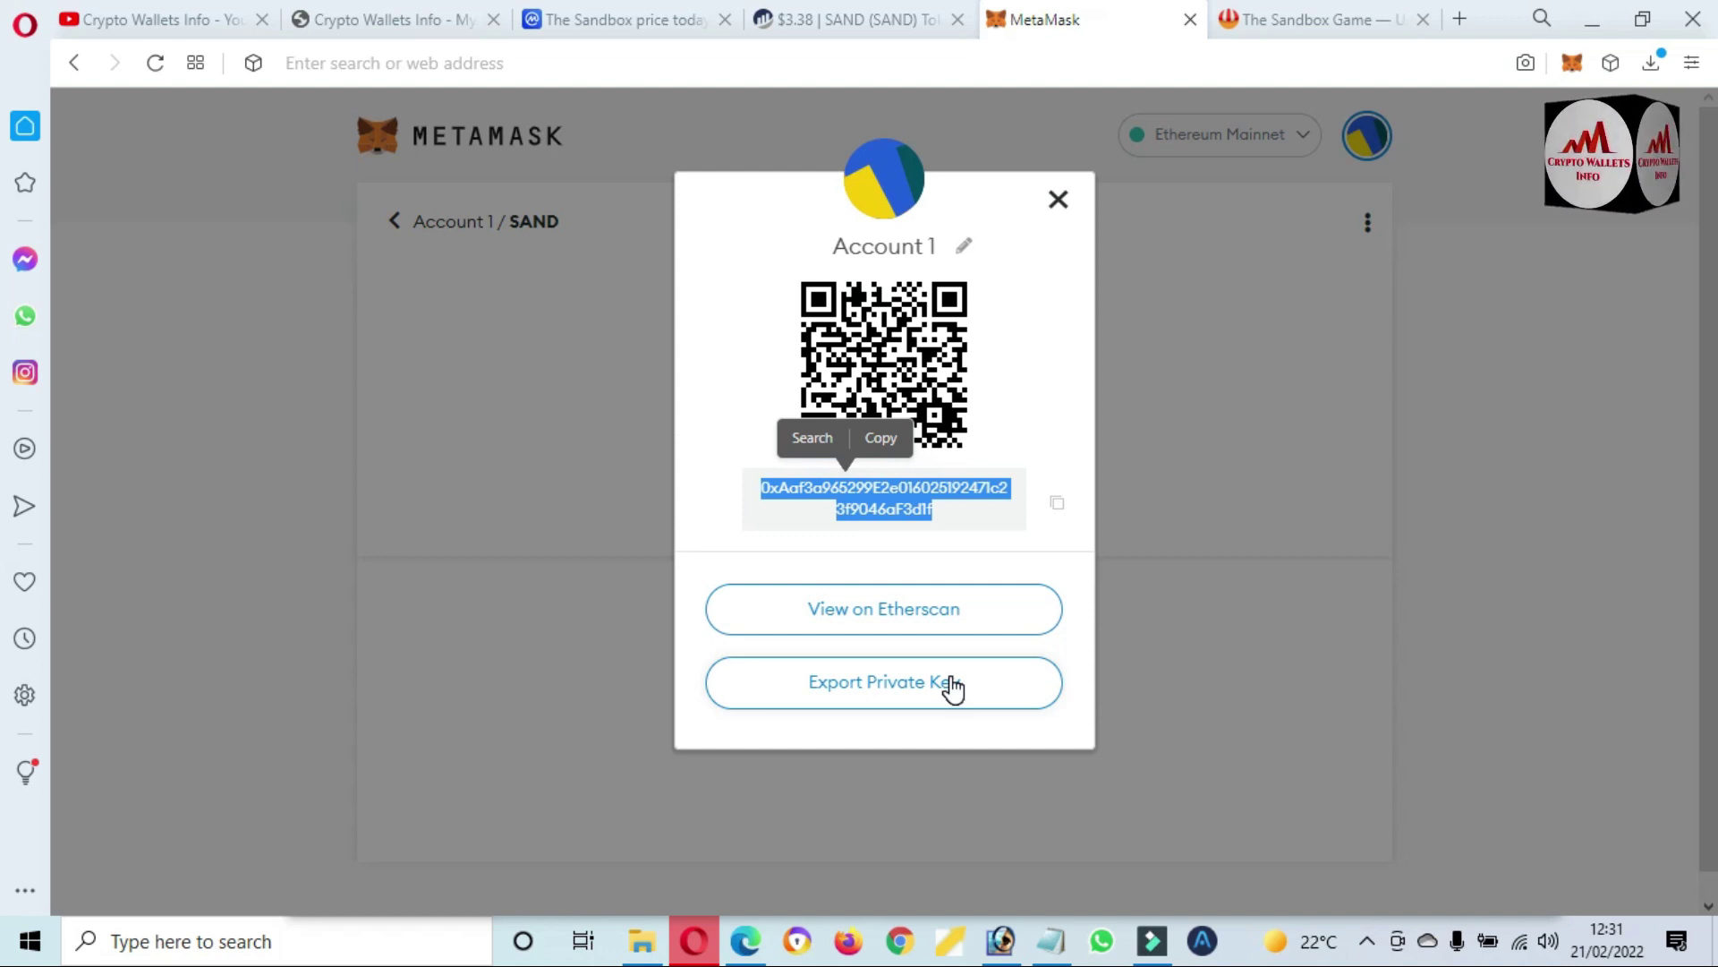
# Step: Enter the wallet password to reveal Account 1's private key, copy it, and close the dialog
pyautogui.click(891, 695)
pyautogui.click(856, 504)
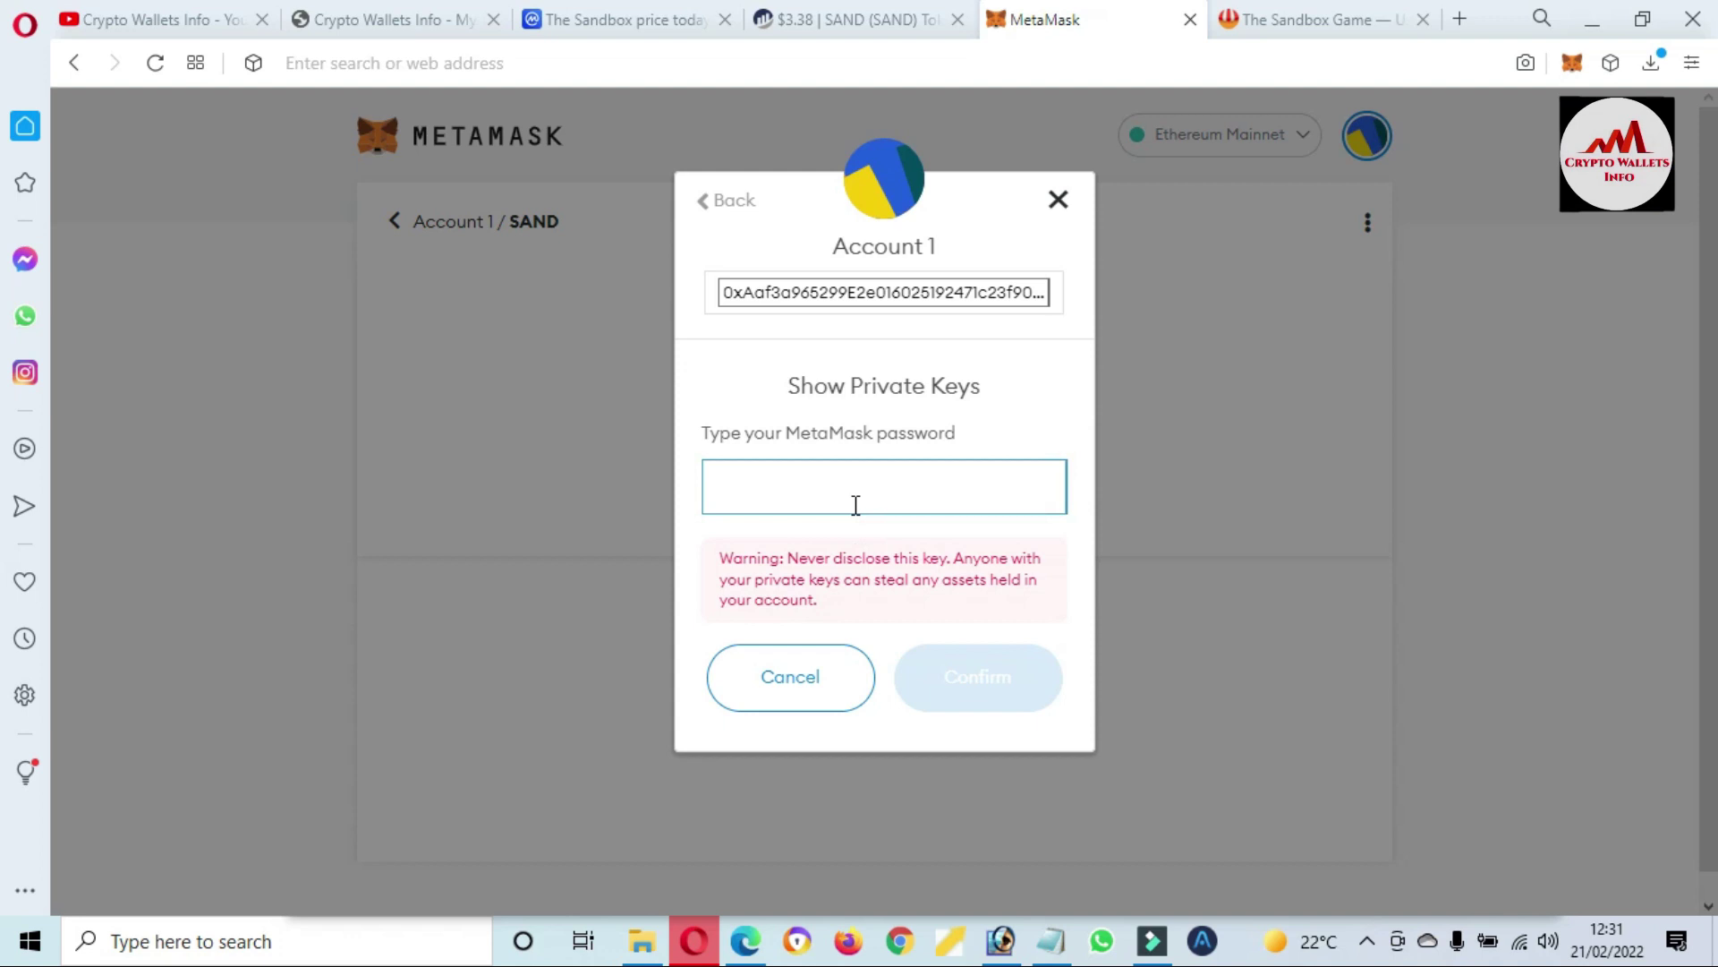
pyautogui.write('a')
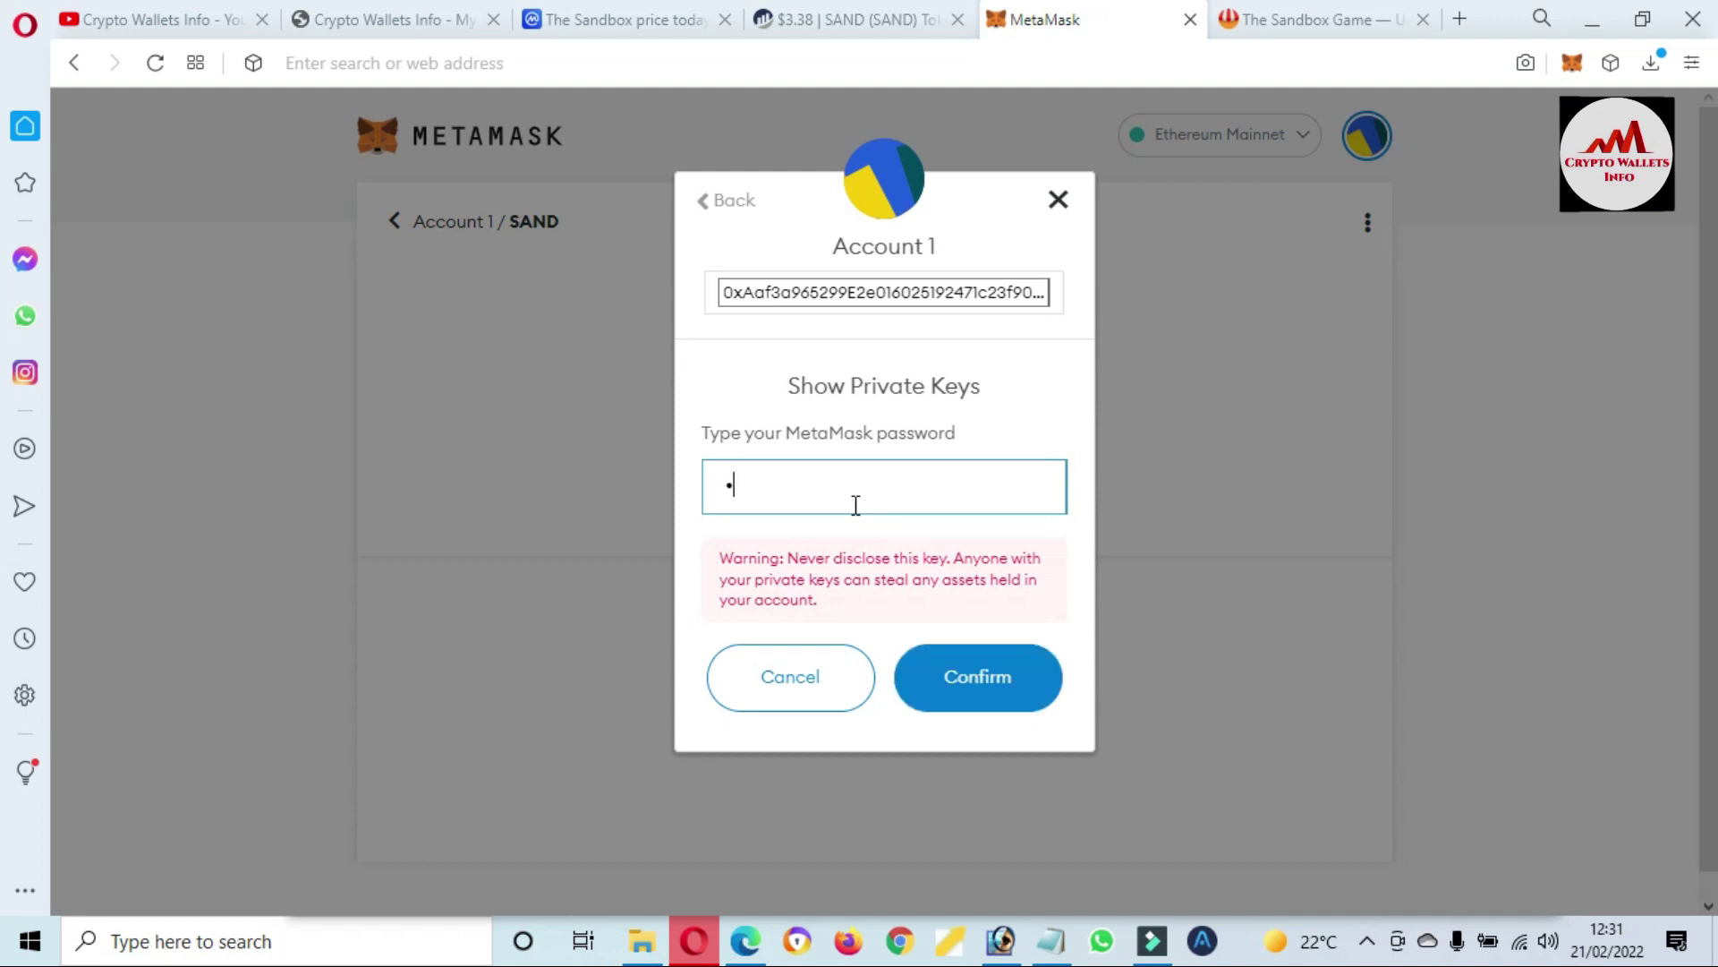
pyautogui.write('aaaa')
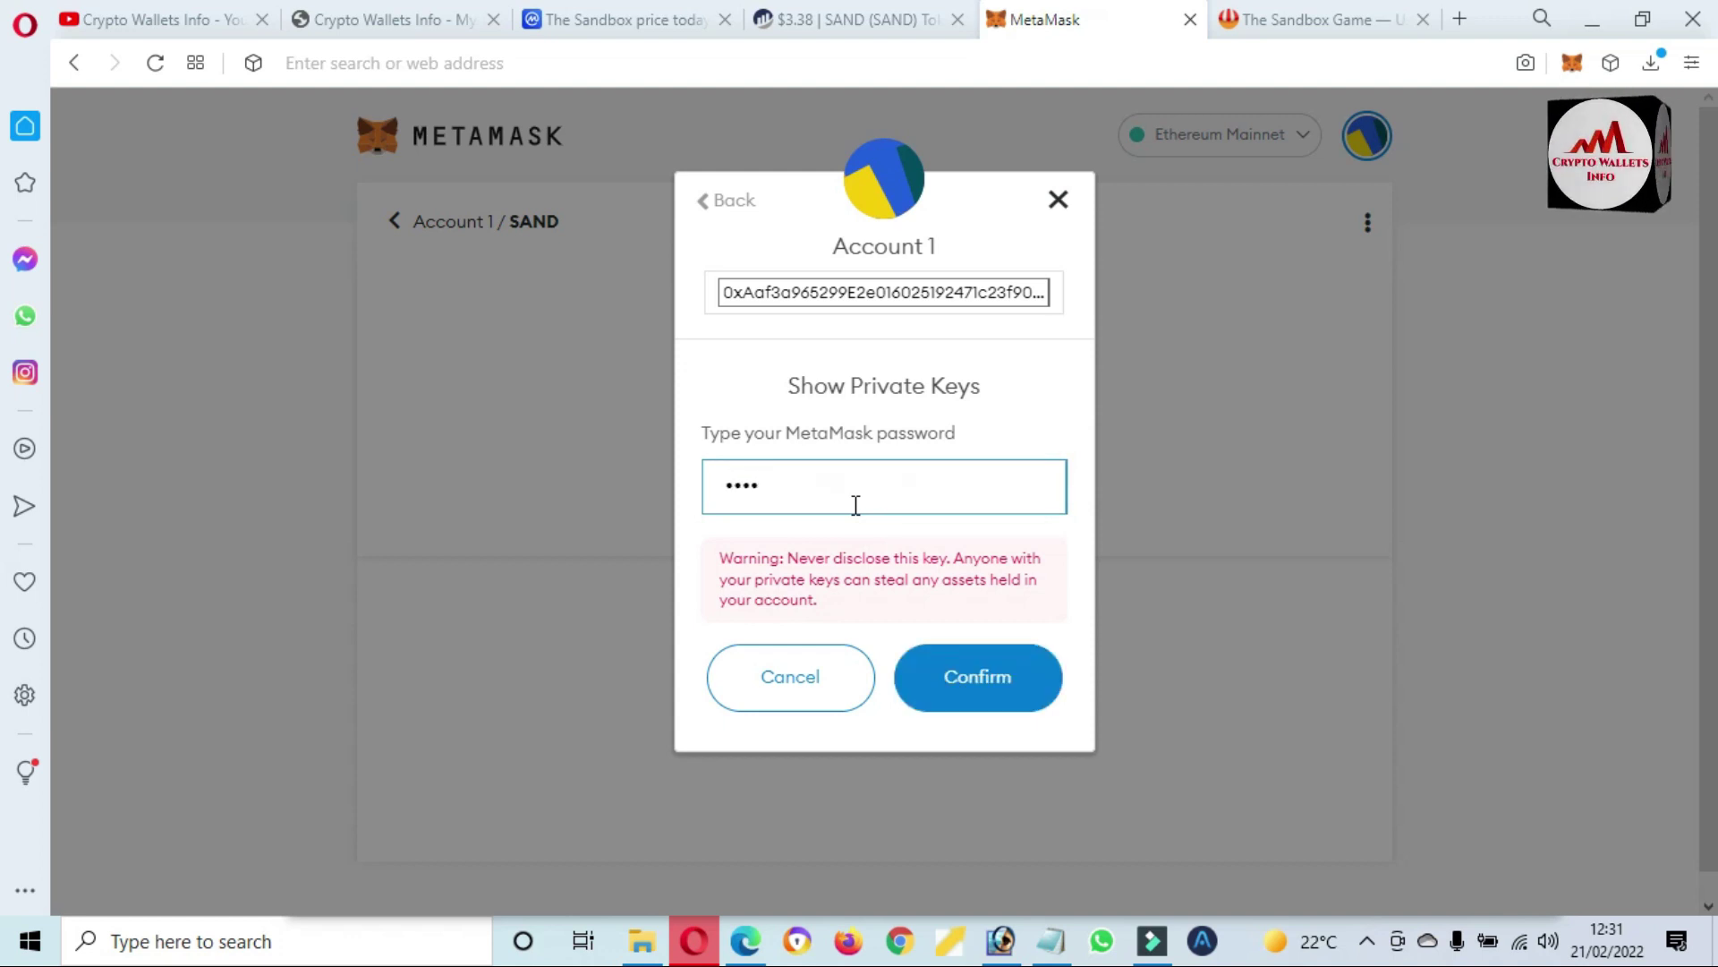
pyautogui.write('aaaa')
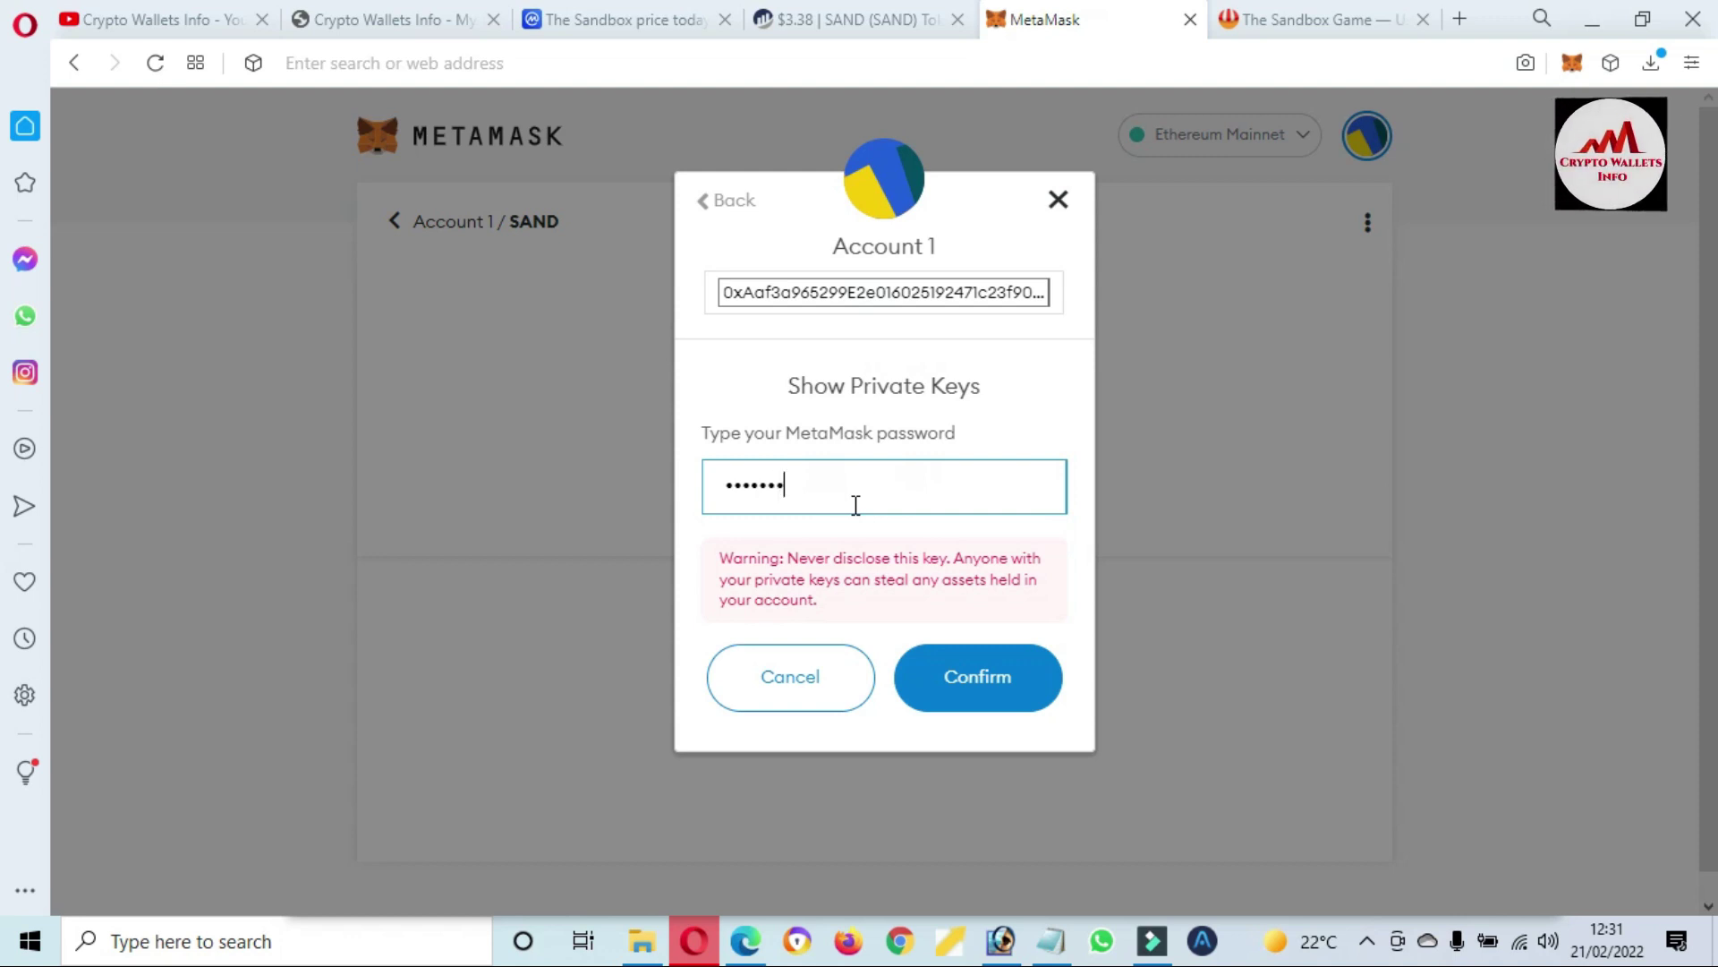
pyautogui.write('aaaa')
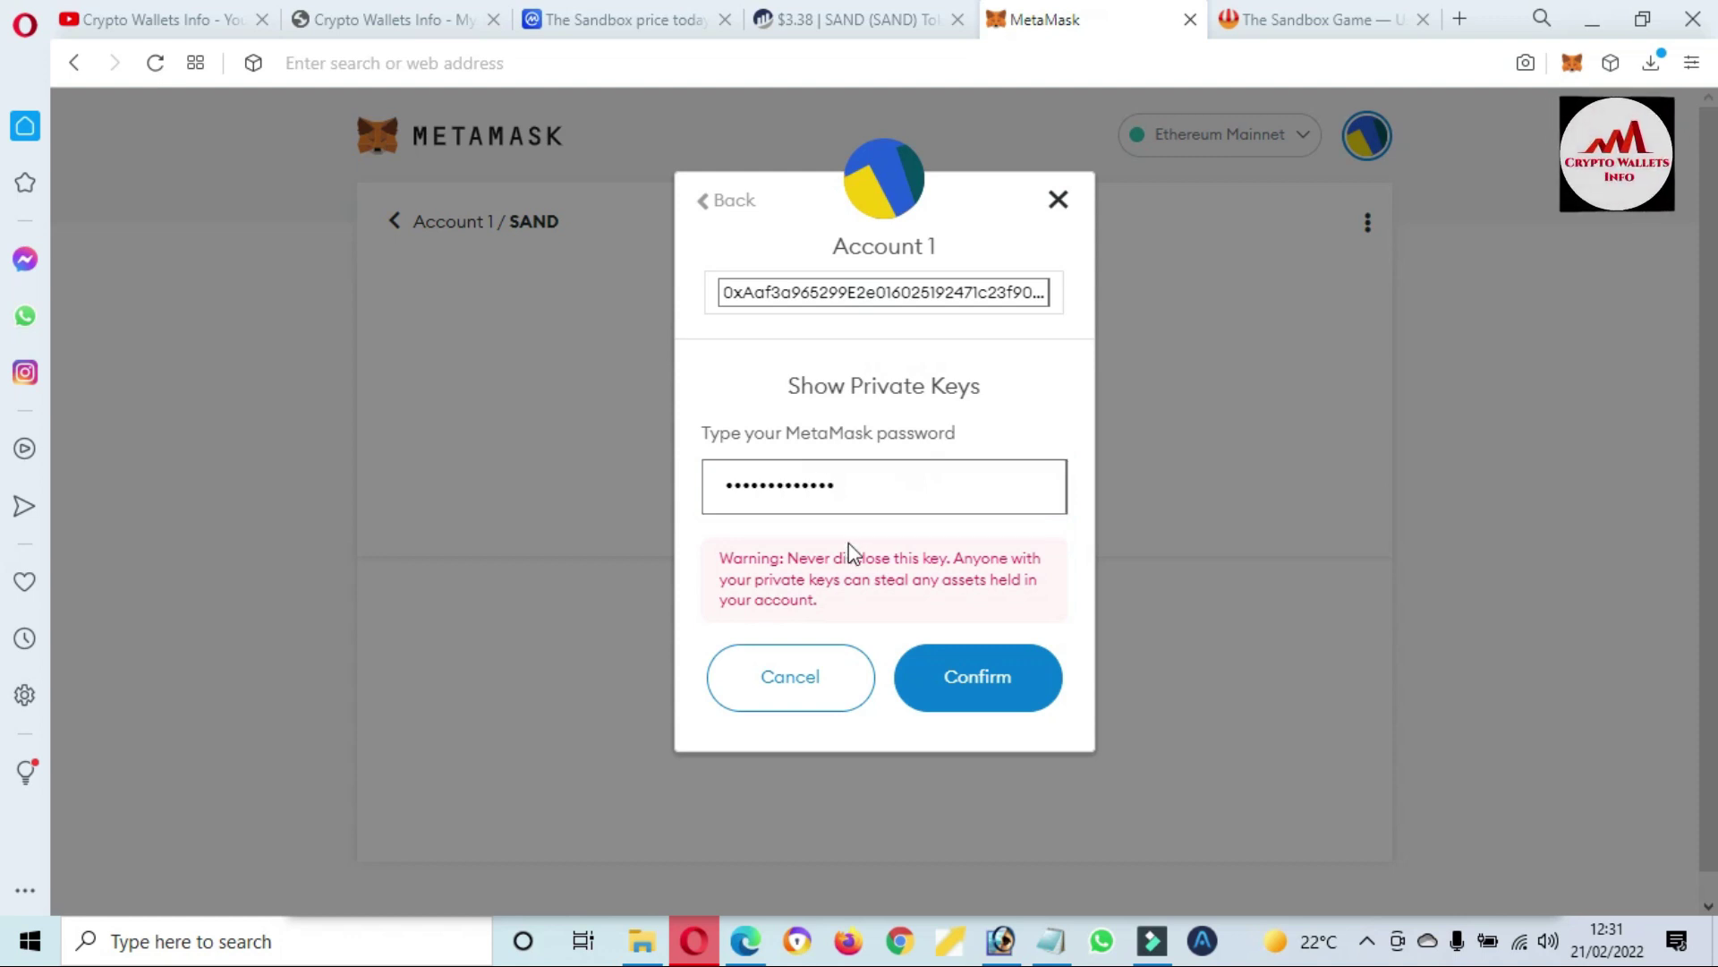
pyautogui.moveTo(796, 557); pyautogui.dragTo(842, 598)
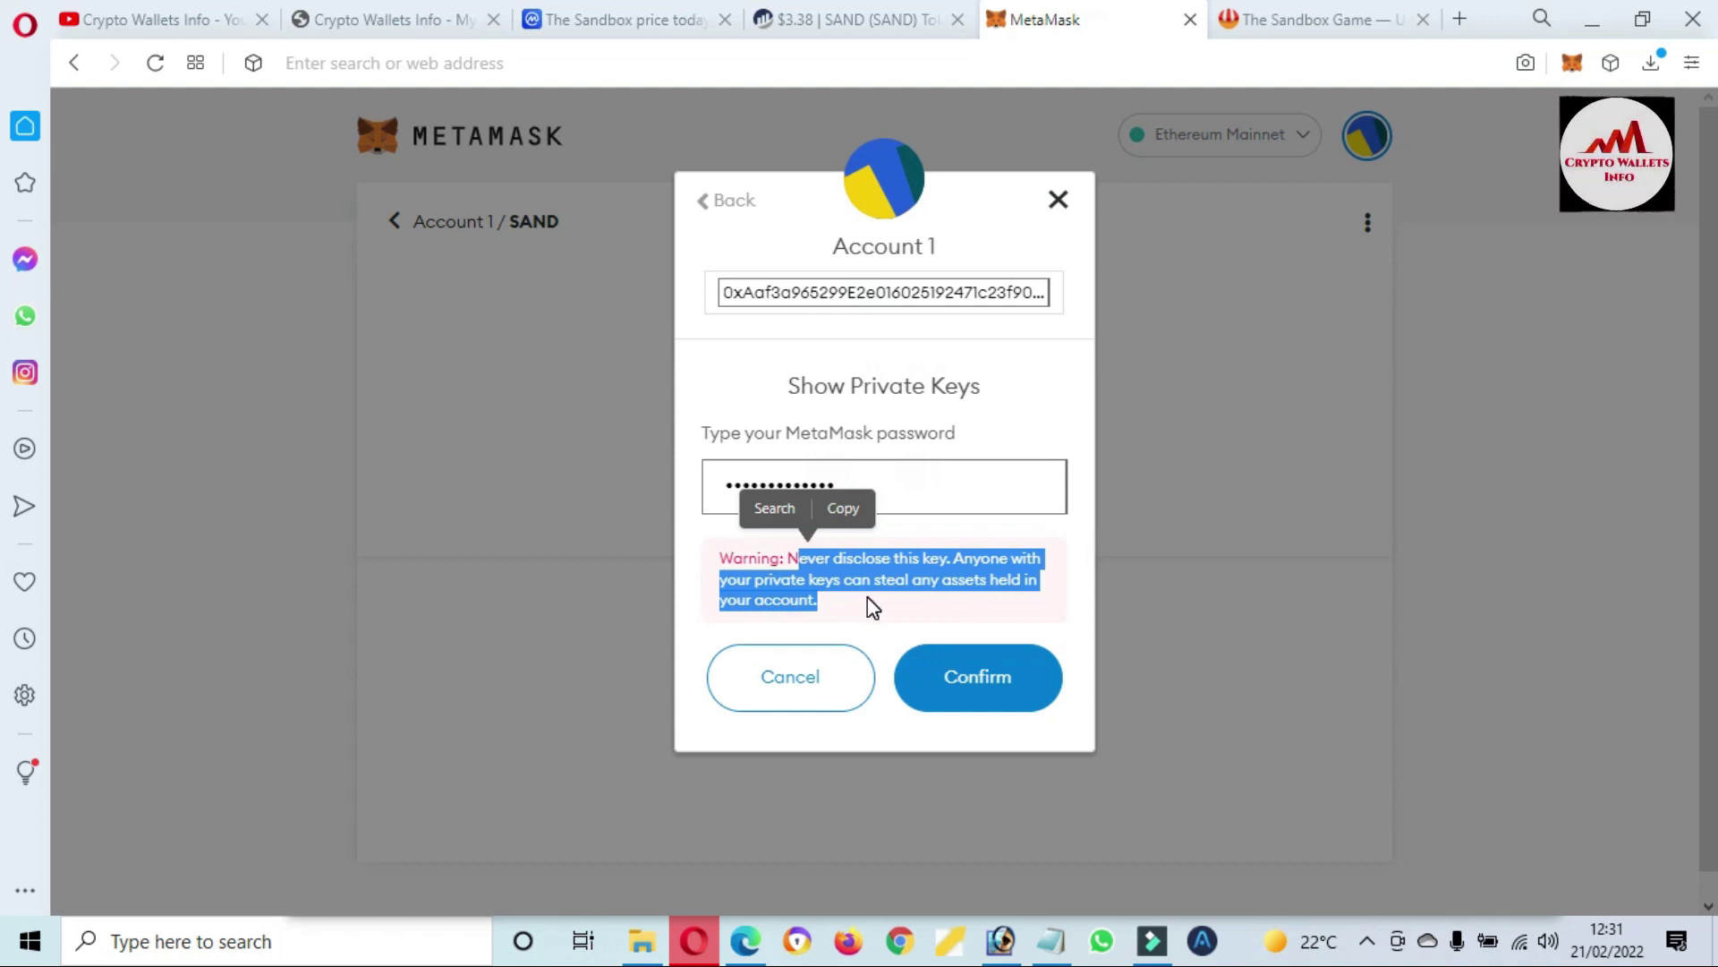
pyautogui.click(868, 598)
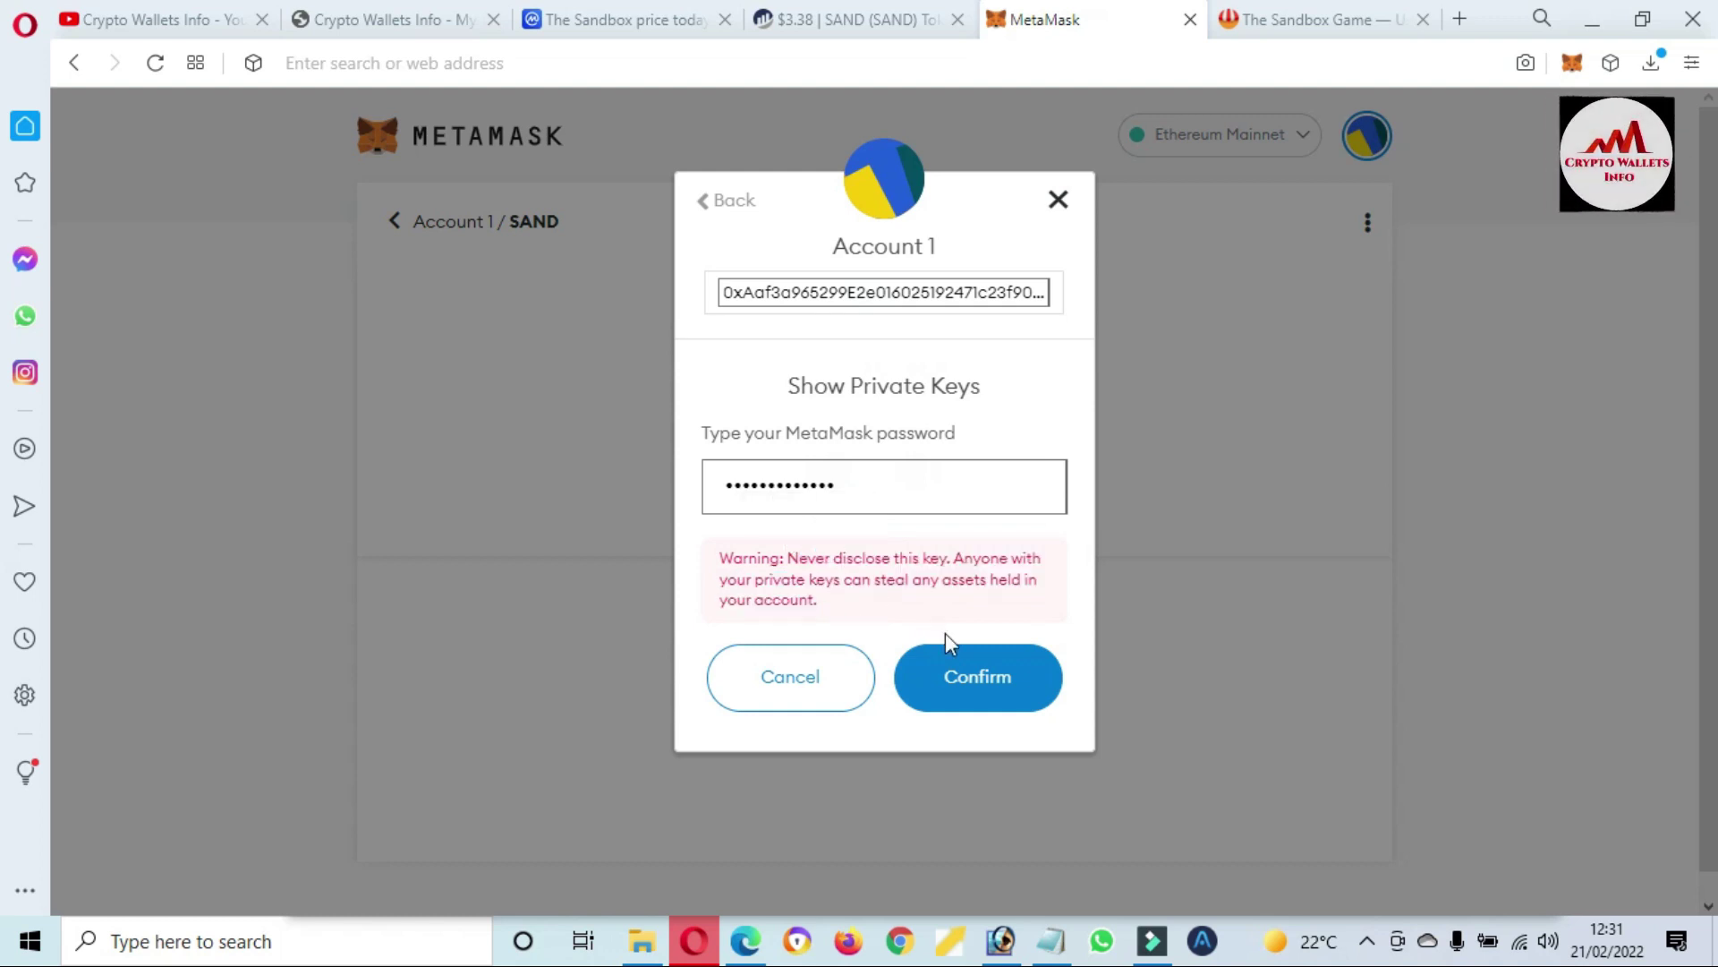
pyautogui.click(964, 667)
pyautogui.doubleClick(800, 538)
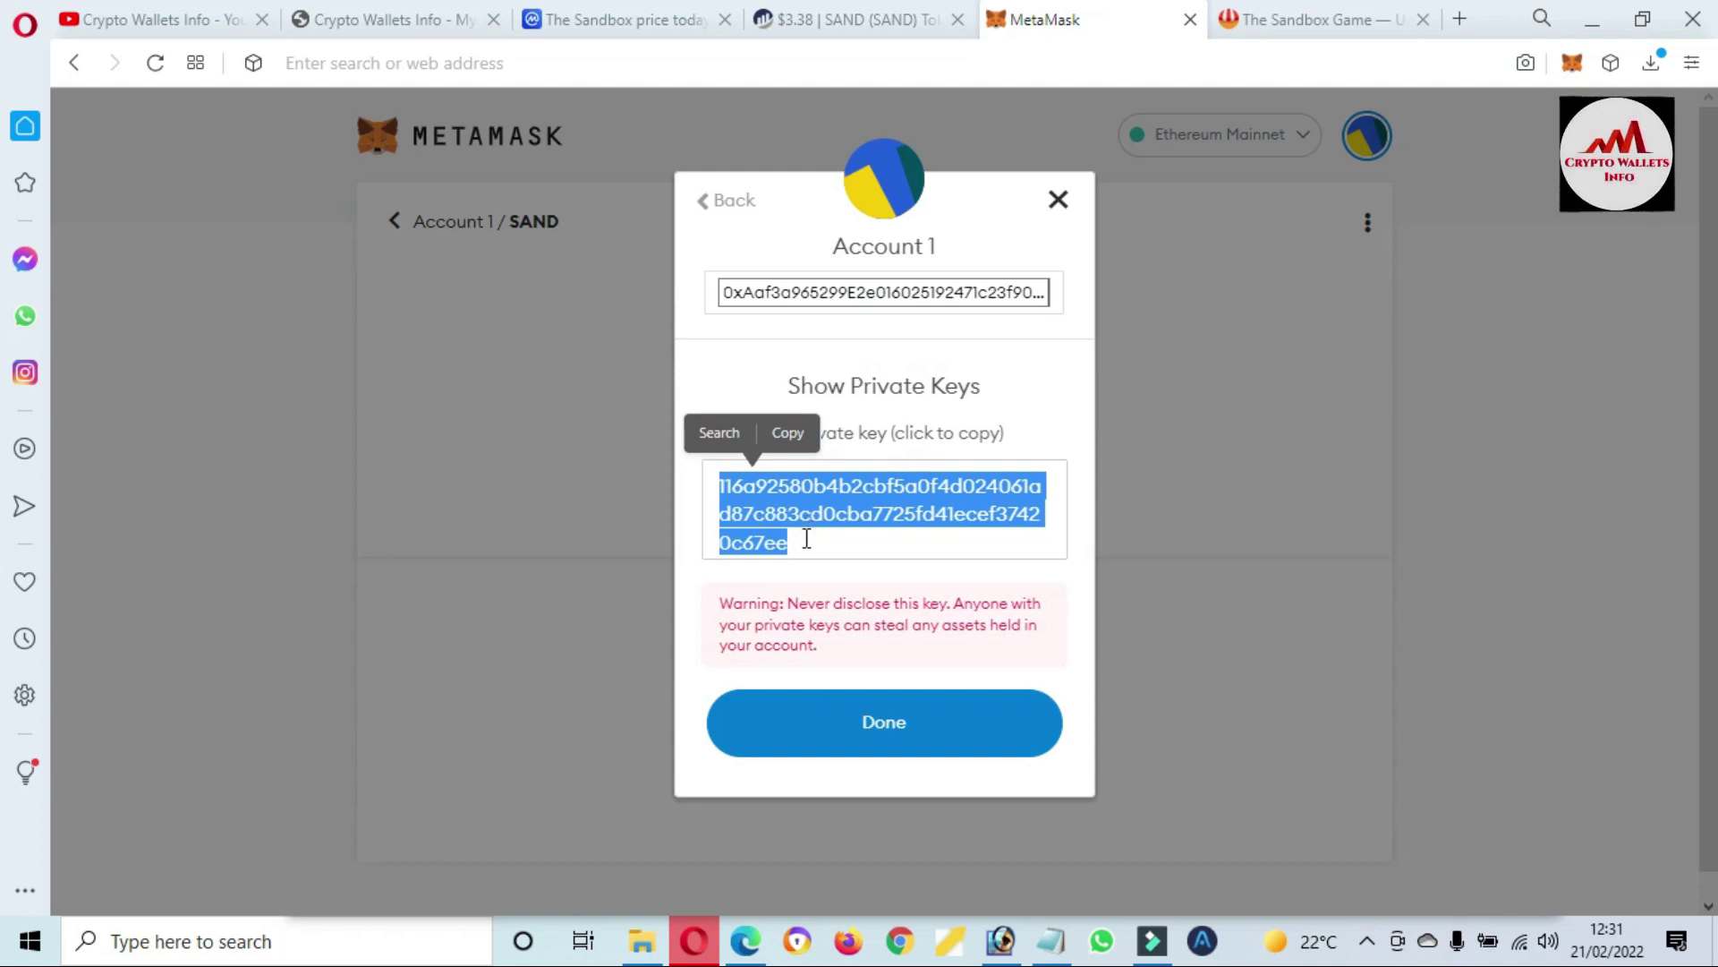
pyautogui.hotkey('ctrl', 'c')
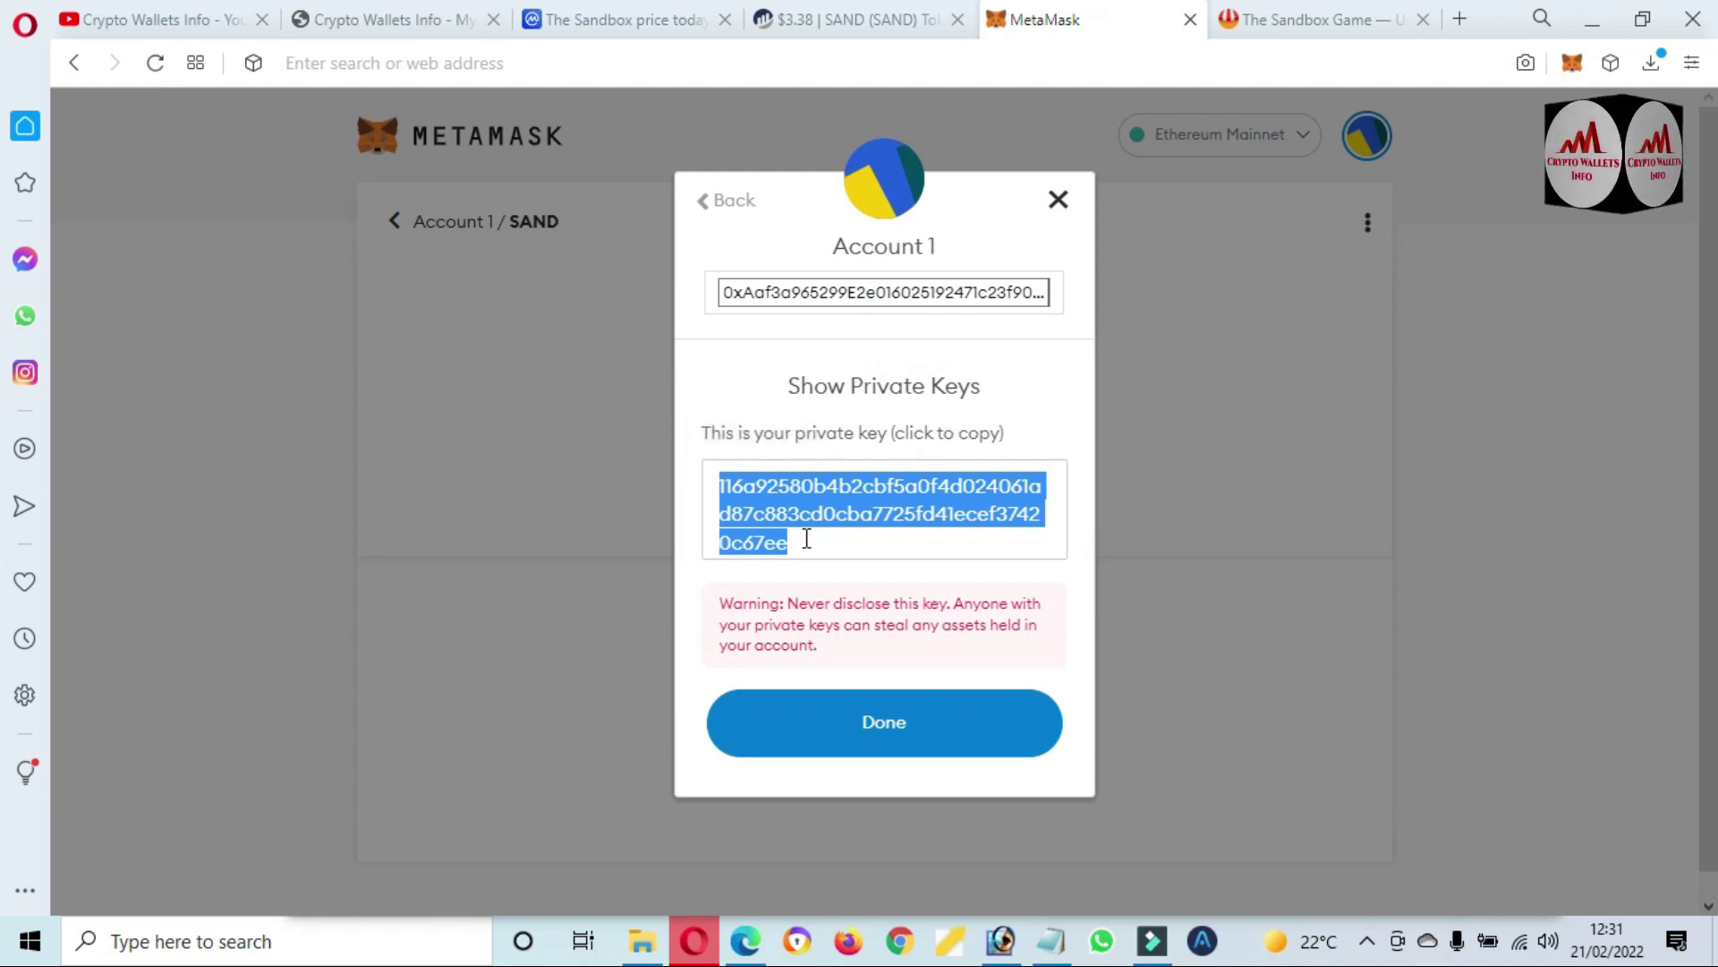
pyautogui.click(971, 743)
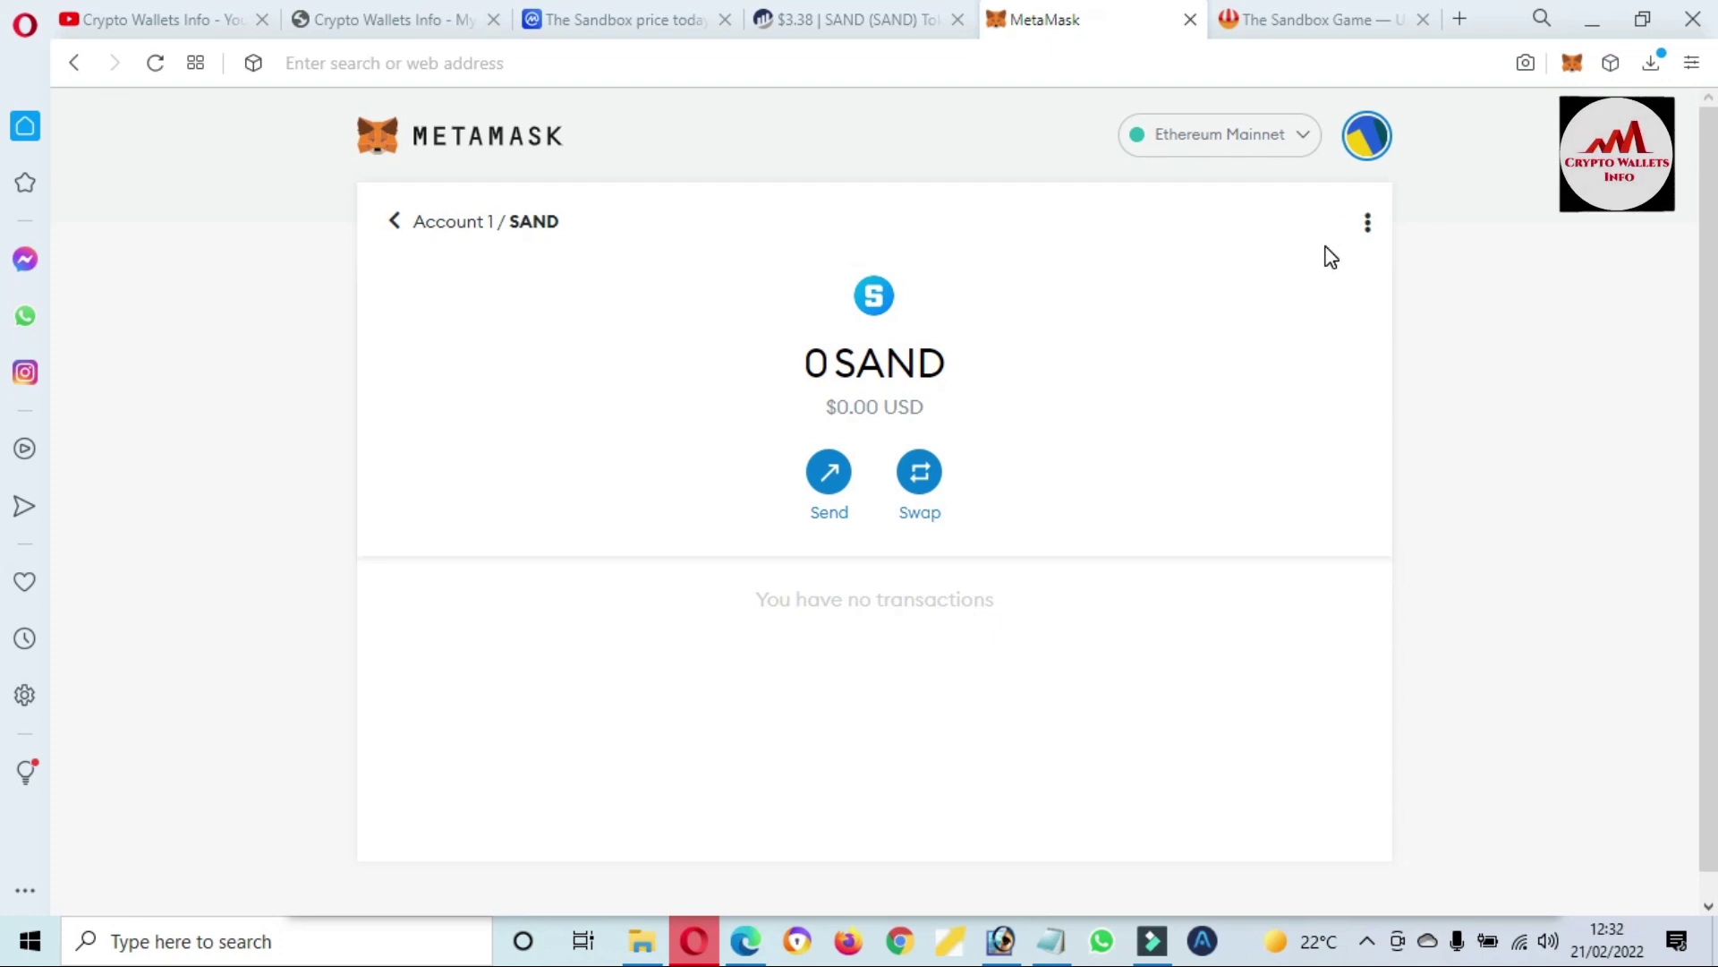
# Step: Paste the copied private key into MetaMask's Import Account page
pyautogui.click(1371, 141)
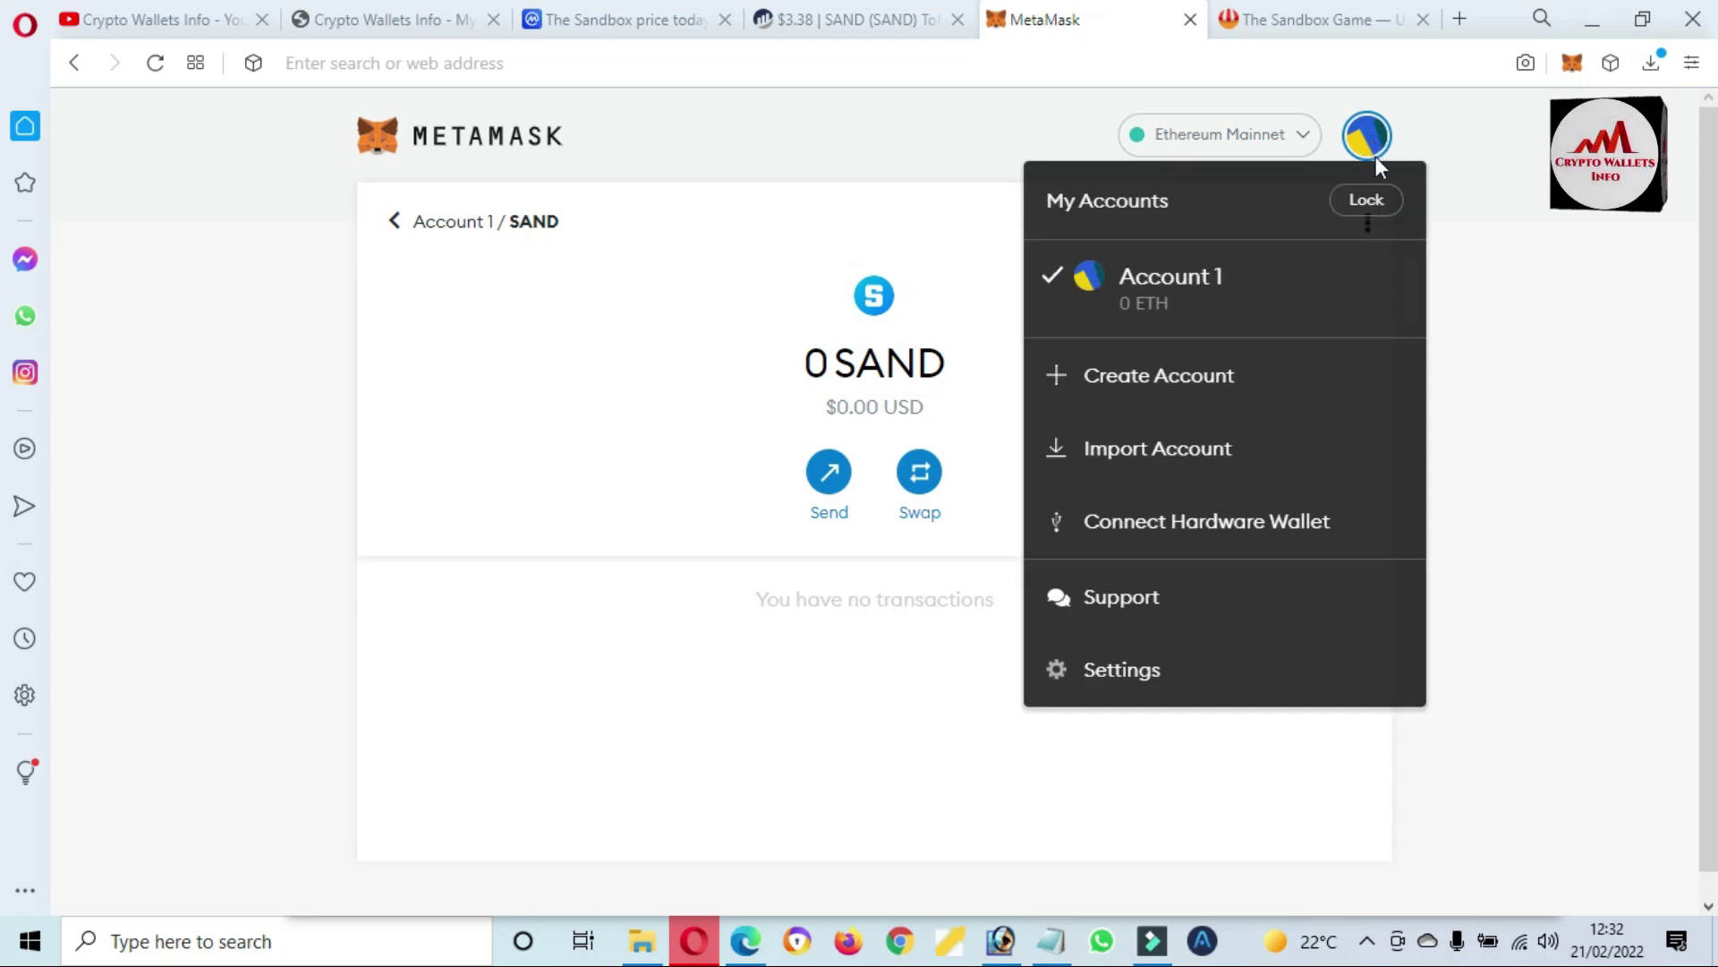
pyautogui.click(1209, 457)
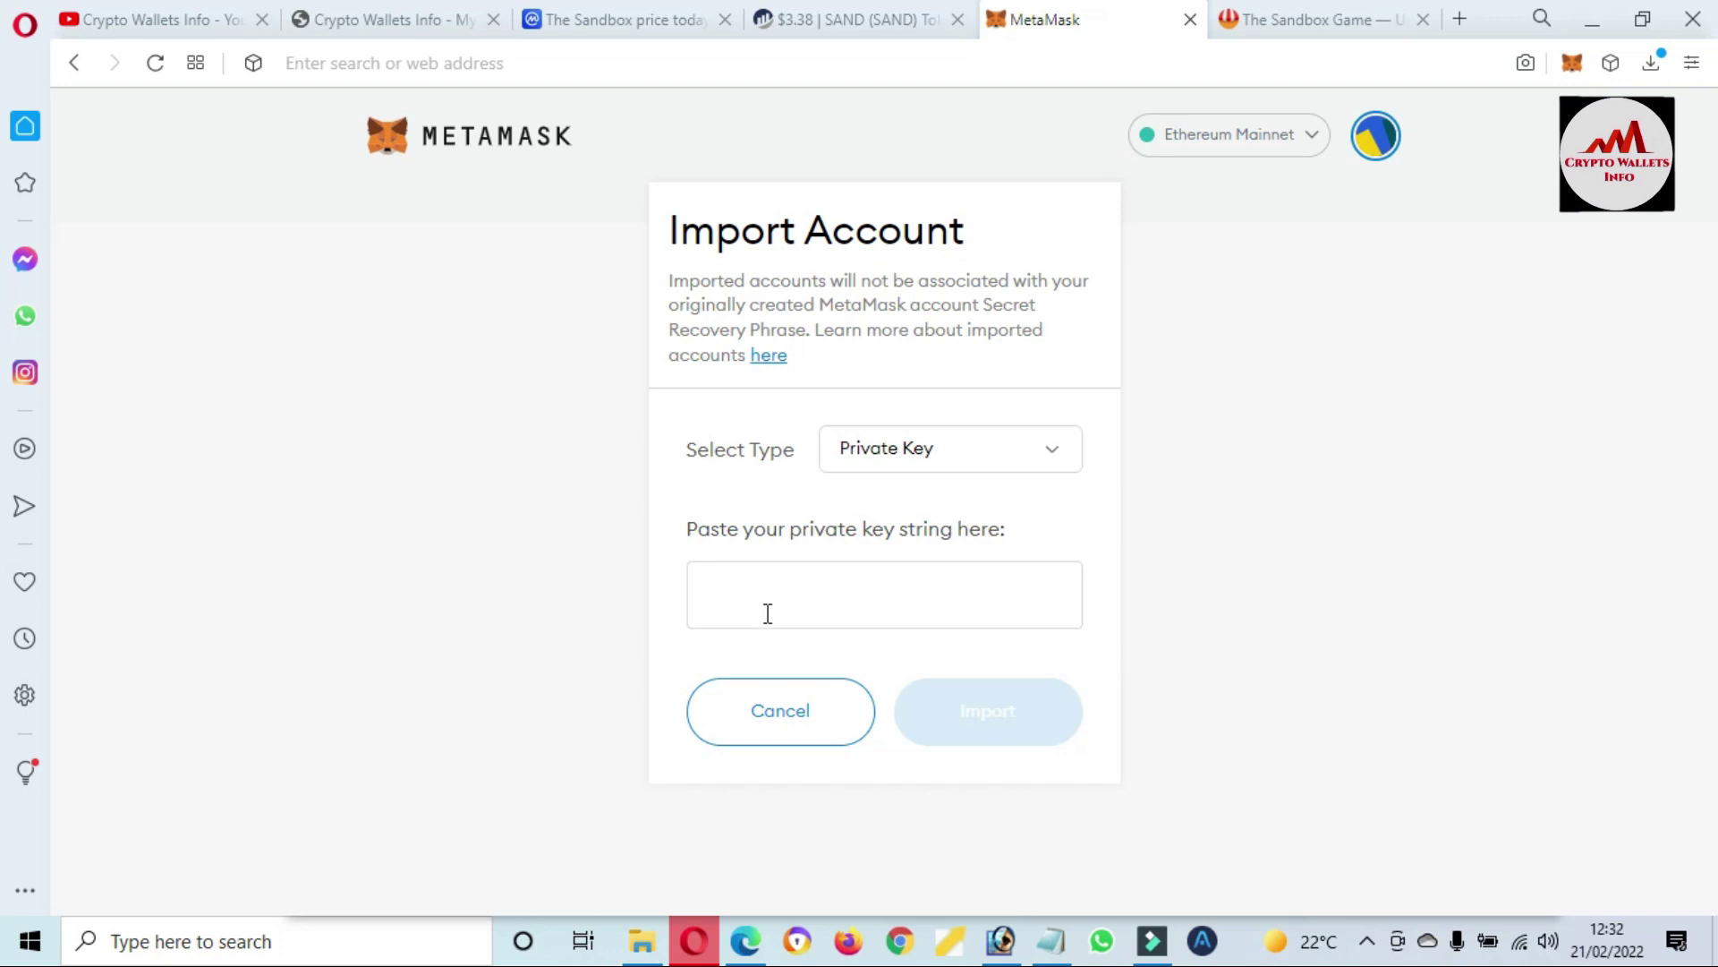
pyautogui.hotkey('ctrl', 'v')
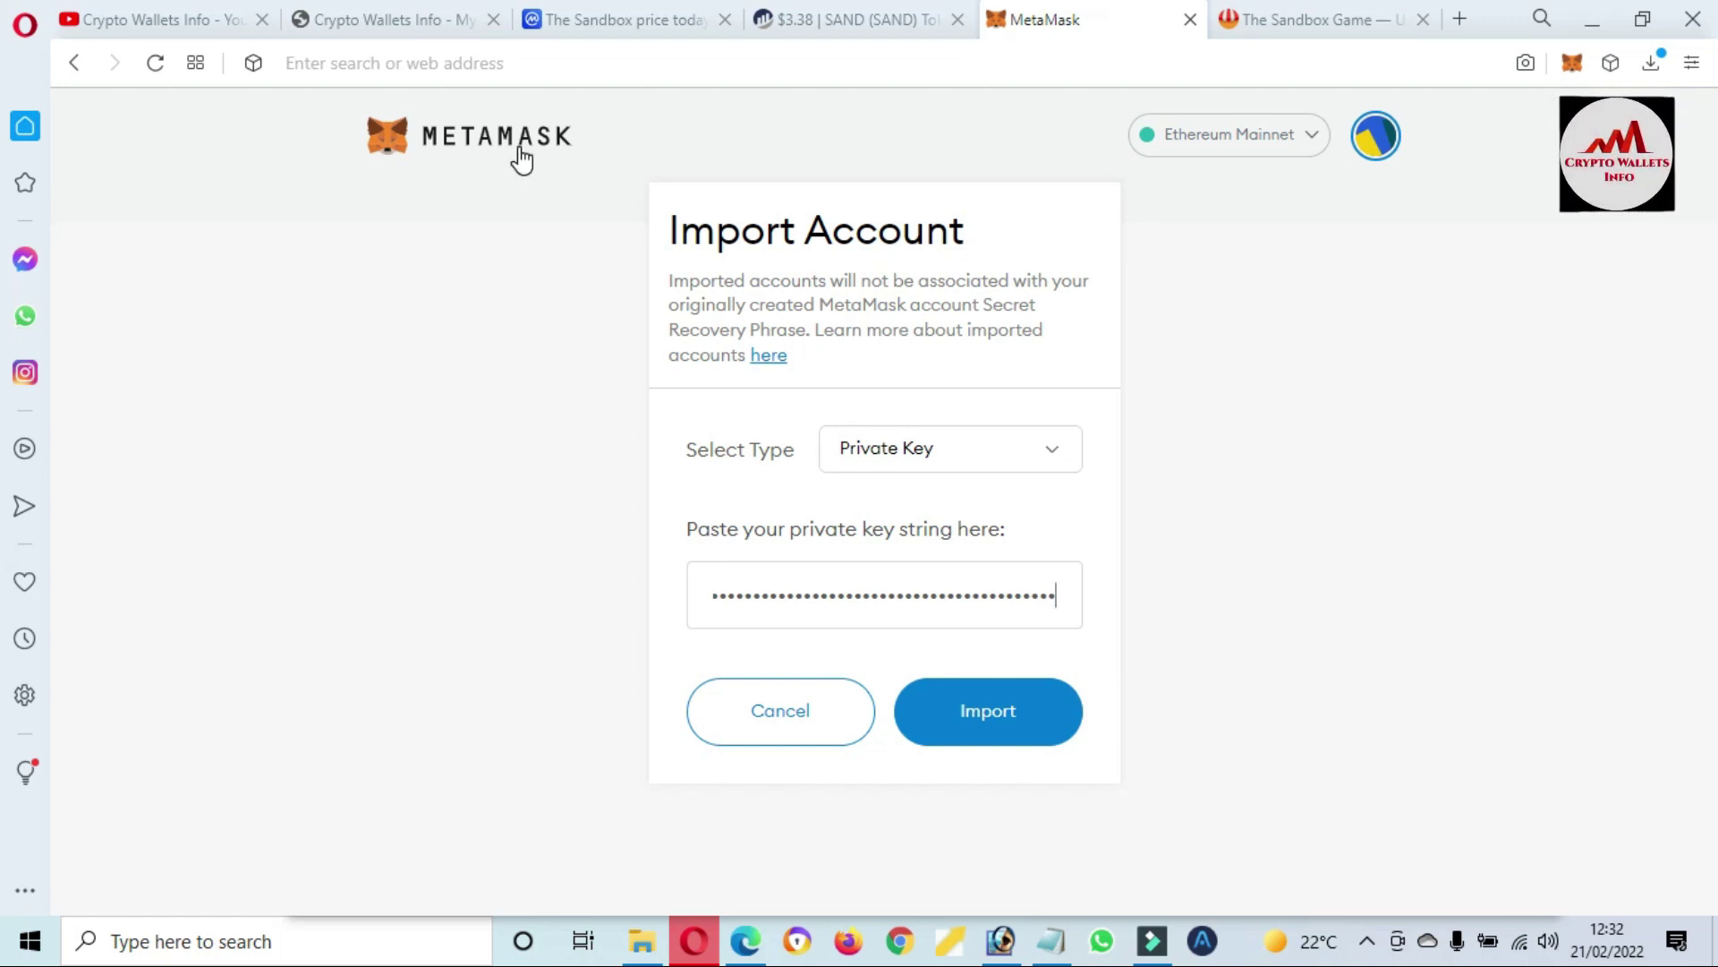
# Step: Select the Crypto Wallets Info channel name on YouTube, then switch to its website
pyautogui.click(191, 16)
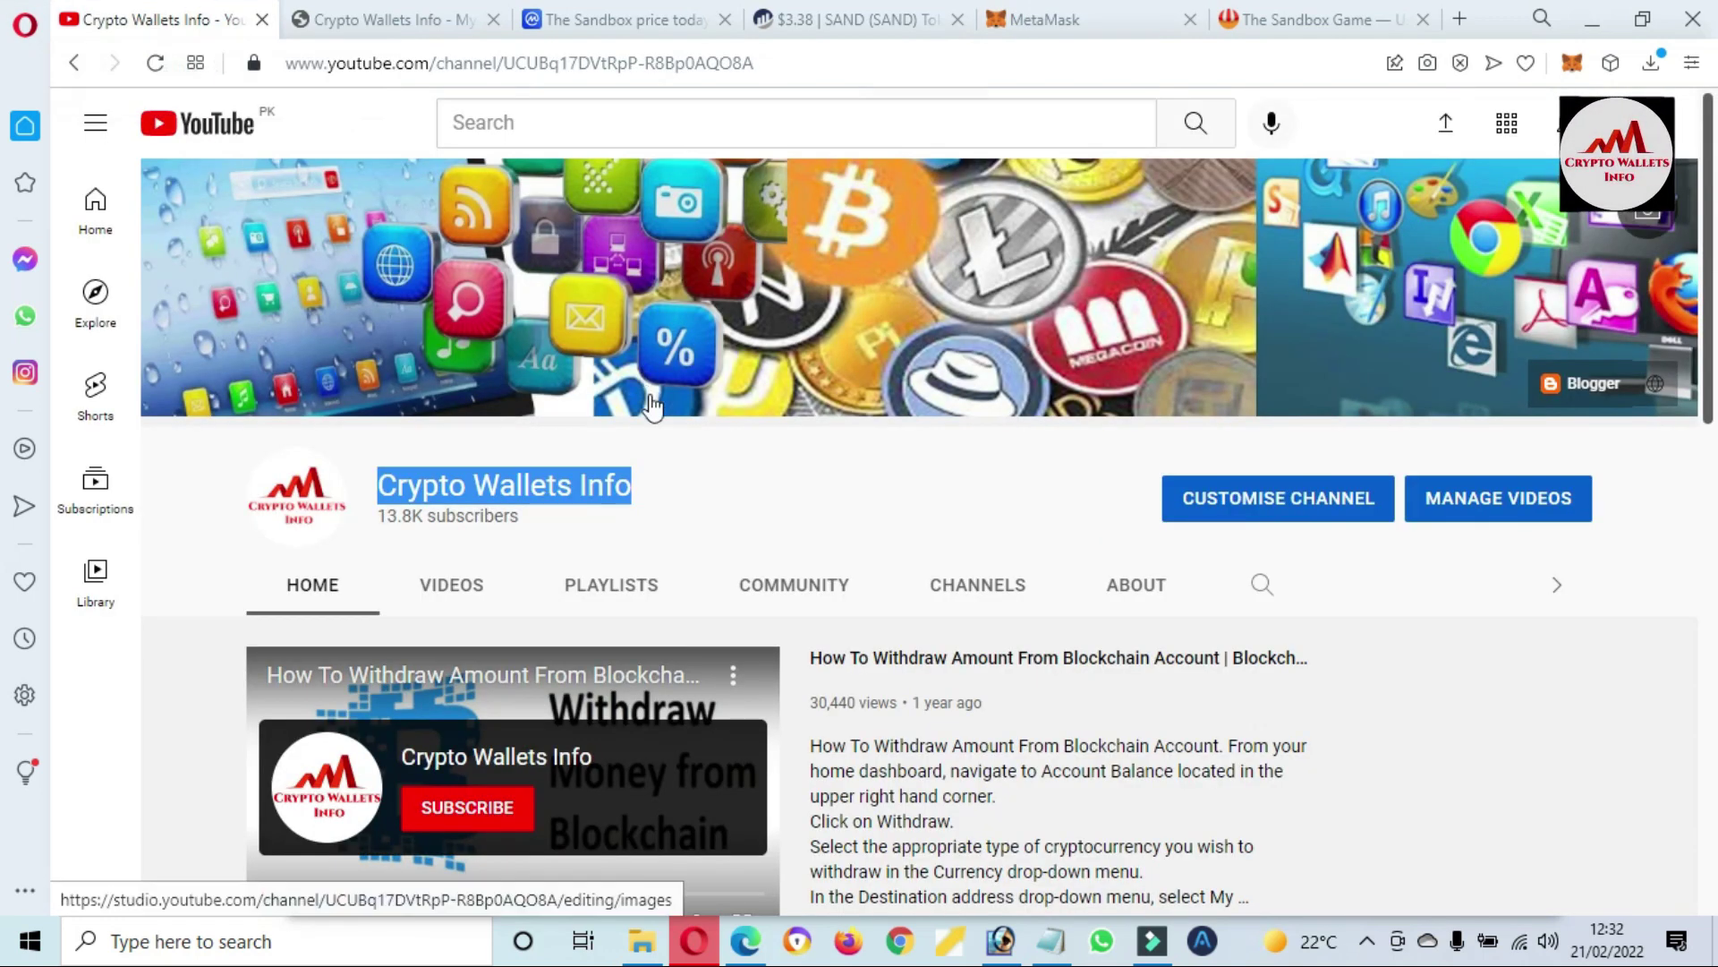
pyautogui.click(663, 478)
pyautogui.moveTo(634, 490); pyautogui.dragTo(381, 496)
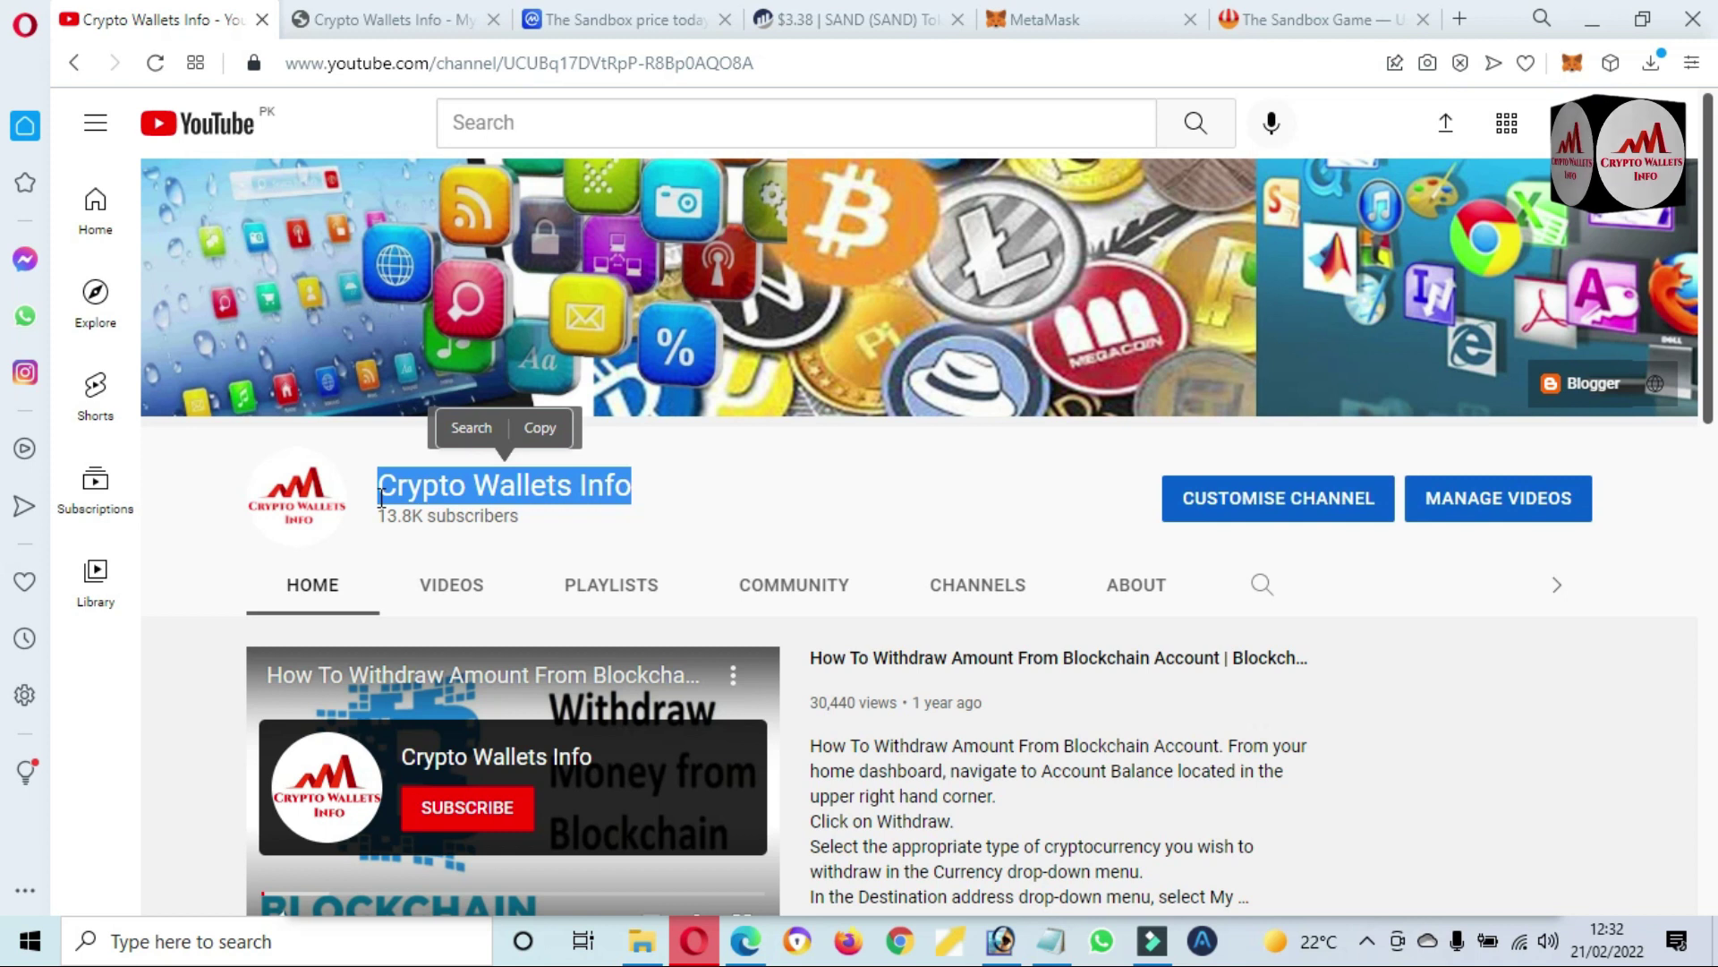
pyautogui.click(353, 12)
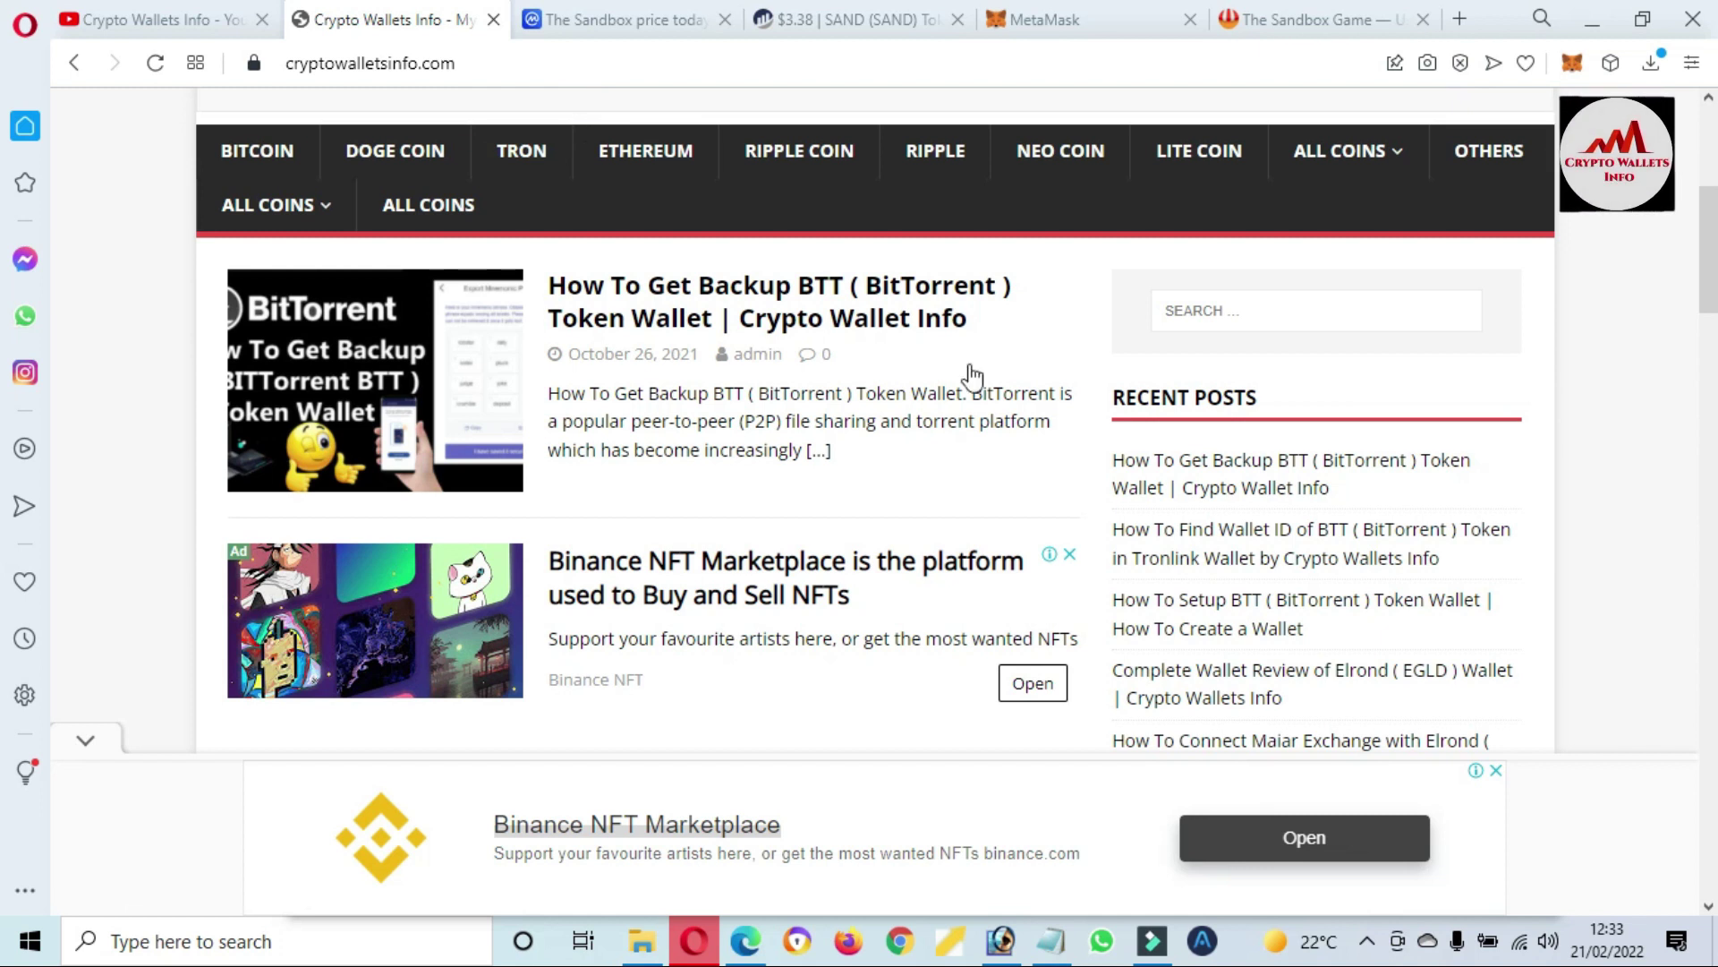
# Step: Show the hidden icons in the Windows system tray
pyautogui.click(1367, 941)
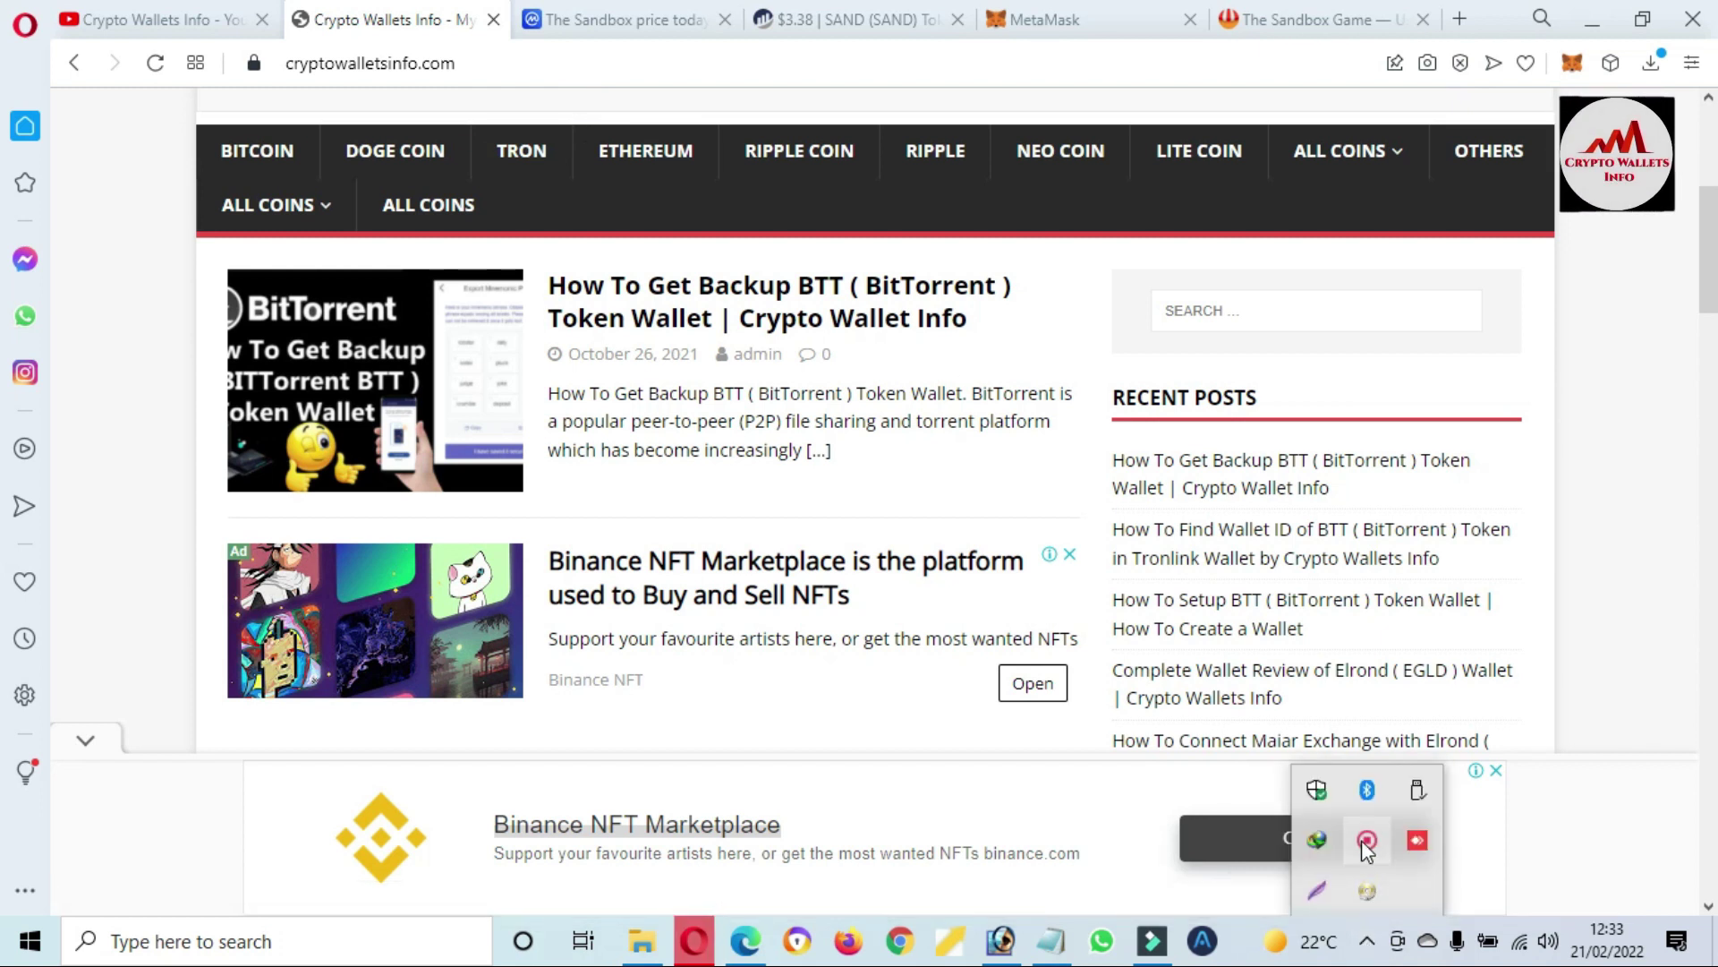